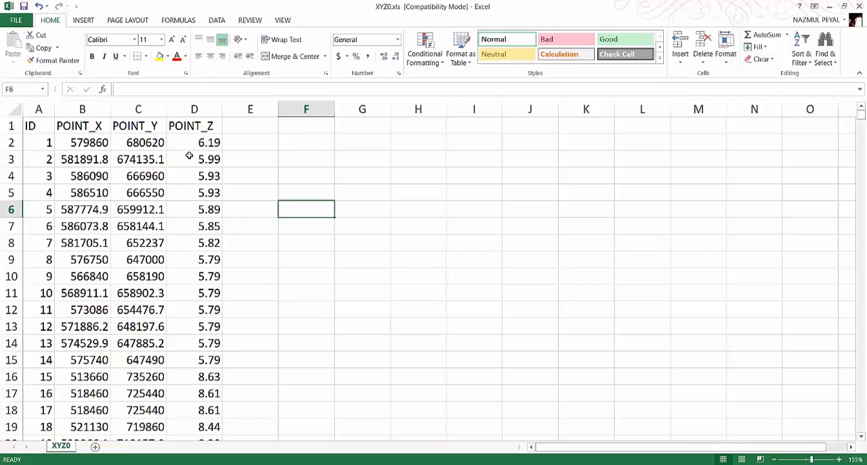
Select the point table in columns A to D, from the headers through row 4811, and name the range PEY
scroll(178, 189, down, 3)
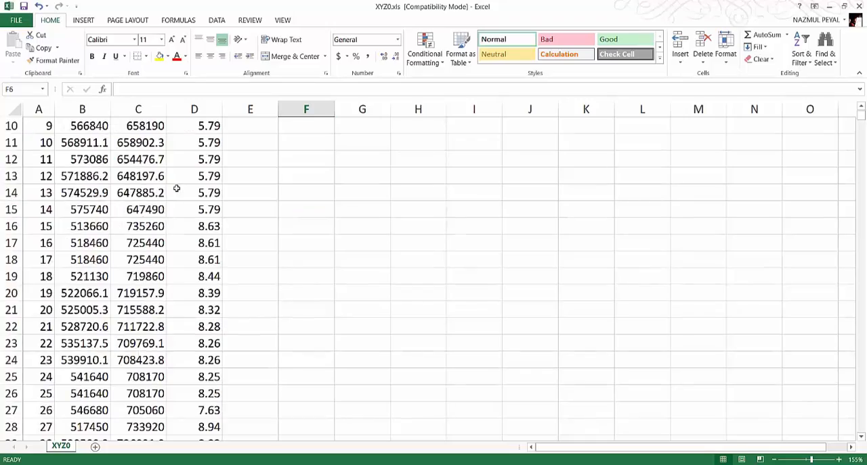
scroll(217, 187, up, 3)
drag(862, 116, 863, 436)
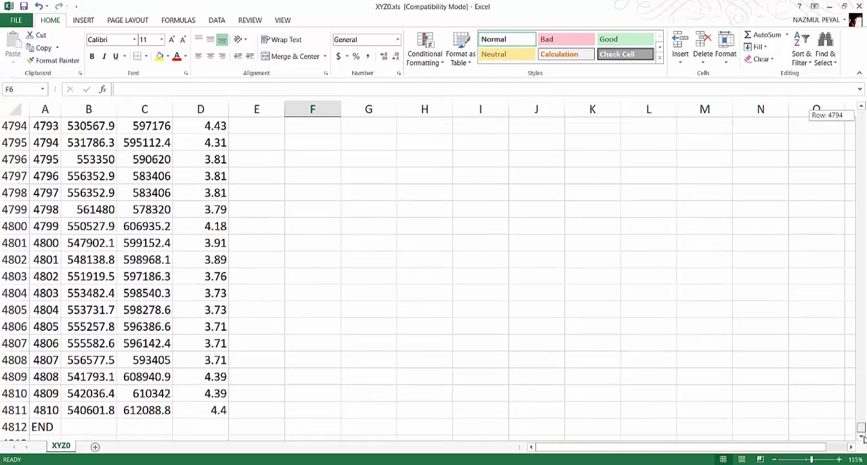
drag(863, 438, 862, 114)
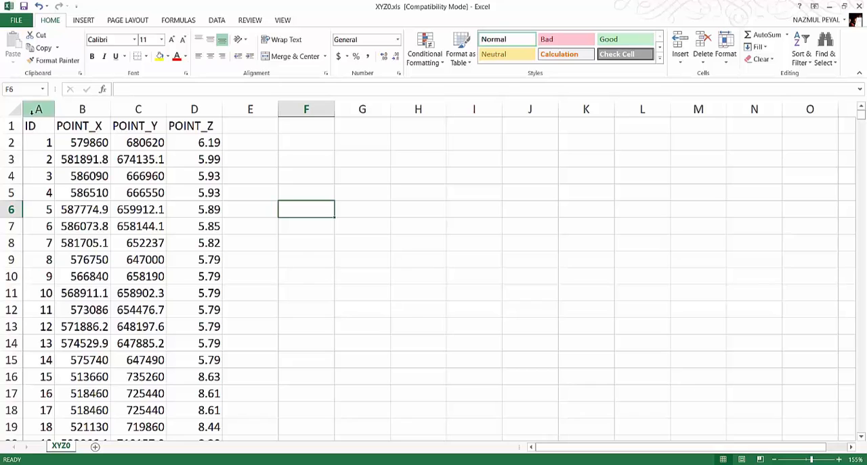
mouse_move(32, 127)
mouse_down()
mouse_move(101, 124)
mouse_move(203, 141)
mouse_move(223, 226)
mouse_move(207, 361)
mouse_move(222, 437)
mouse_move(229, 420)
mouse_move(210, 360)
mouse_move(203, 391)
mouse_up()
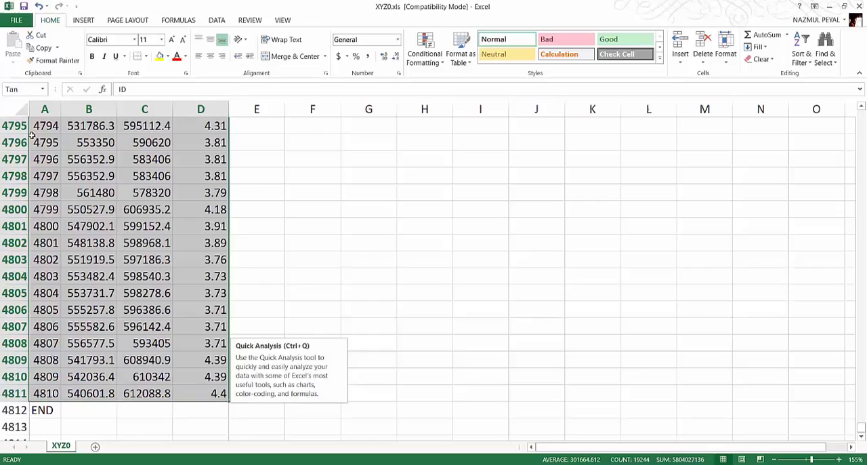
click(25, 88)
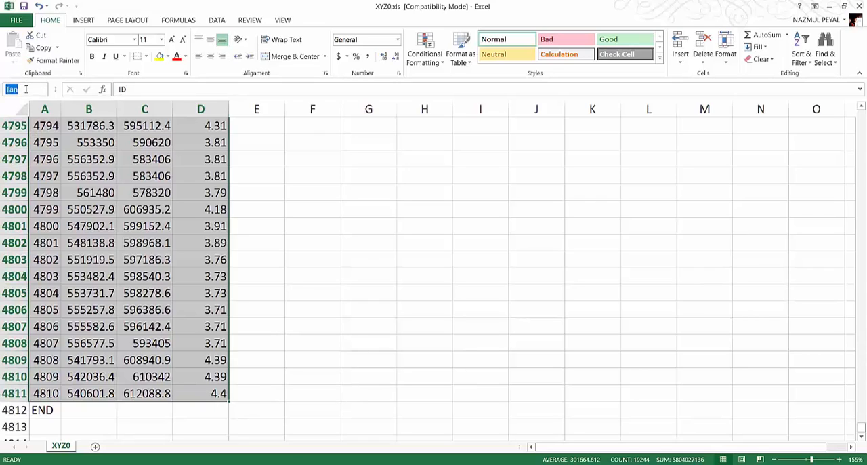
text(PE)
key(Return)
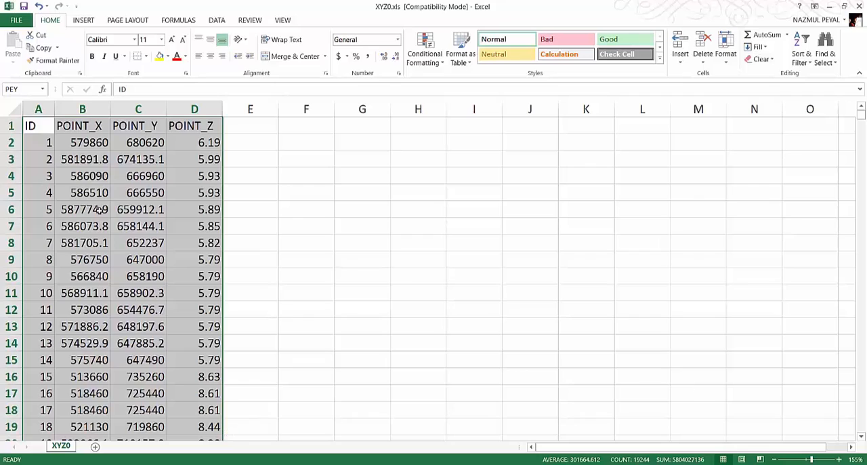
click(22, 88)
Switch to ArcMap and add the PEY table from XYZ0.xls in the Water_level_spot_value folder of Making of DEM tutorial
click(294, 461)
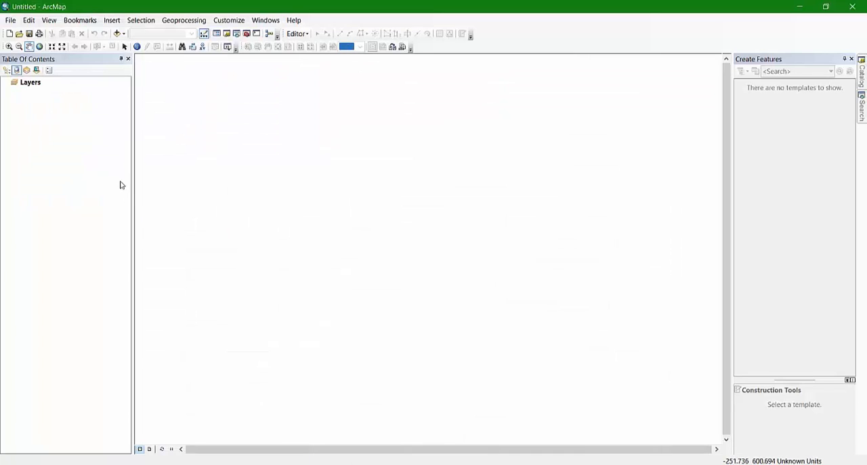
click(117, 34)
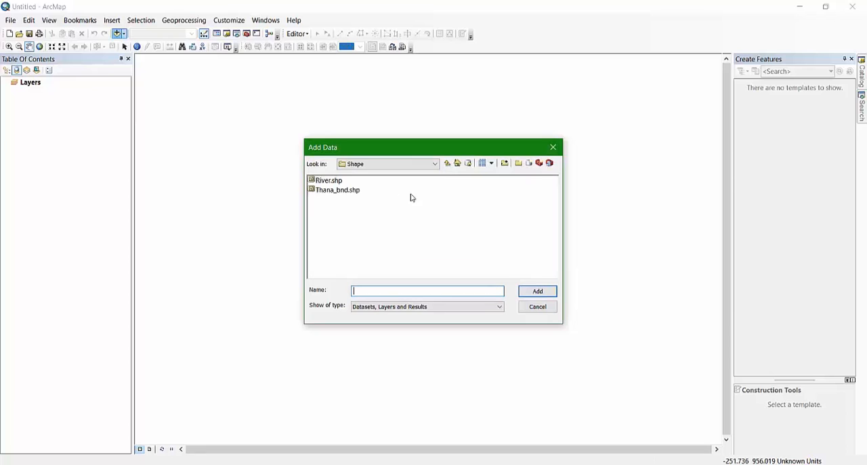
click(447, 164)
click(447, 165)
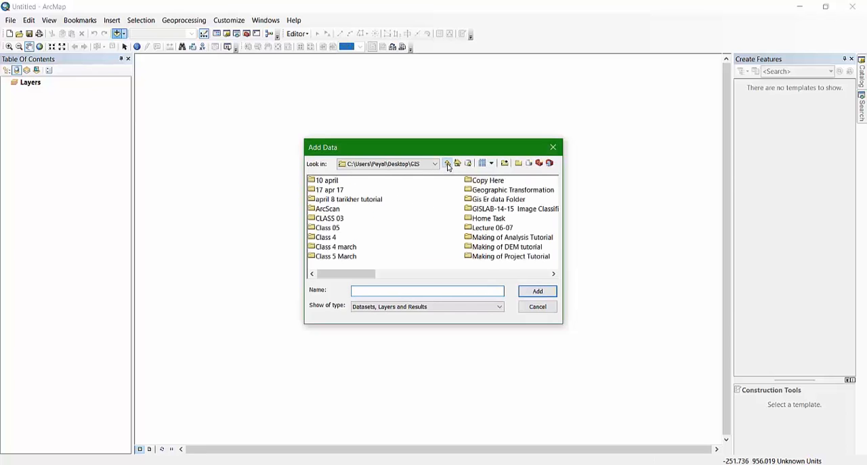
double_click(511, 247)
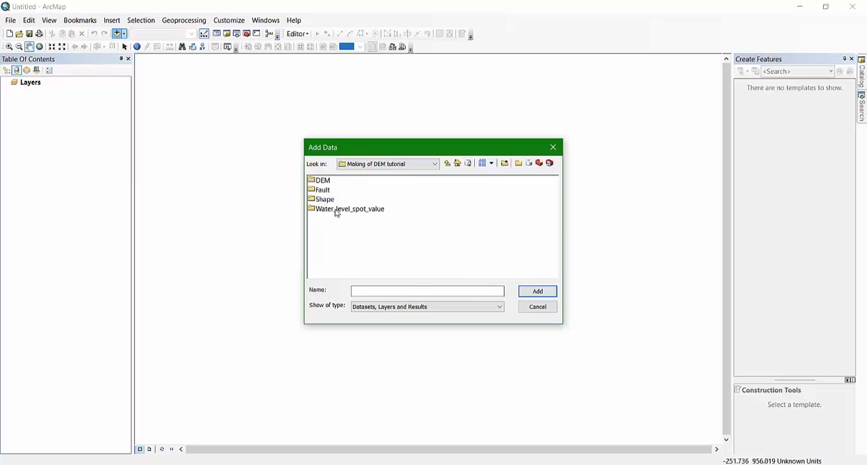
double_click(336, 210)
click(330, 181)
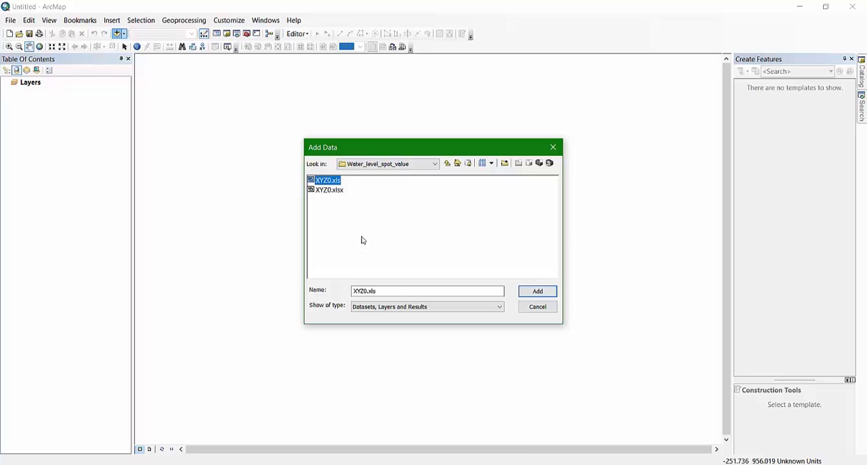
double_click(330, 182)
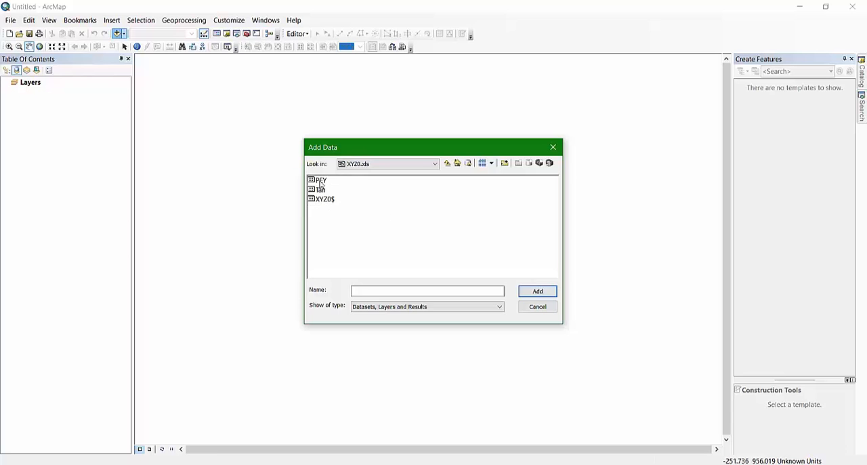
click(321, 180)
click(542, 292)
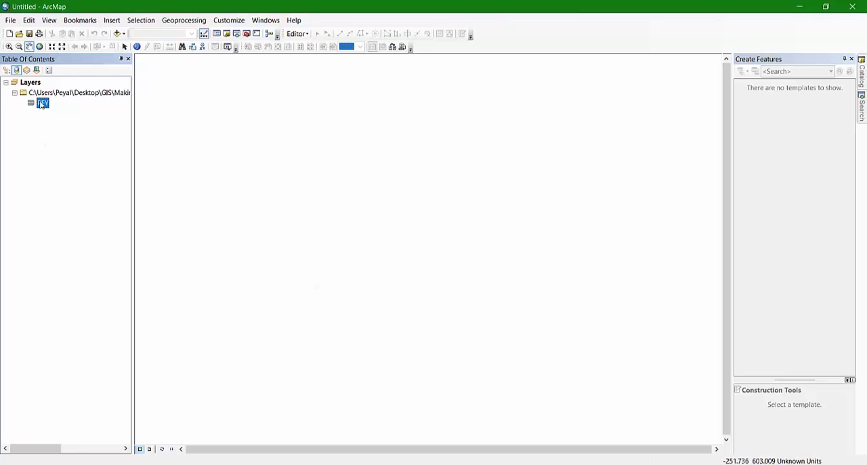
Start Display XY Data for the PEY table with POINT_X, POINT_Y and POINT_Z as the X, Y and Z fields
right_click(42, 103)
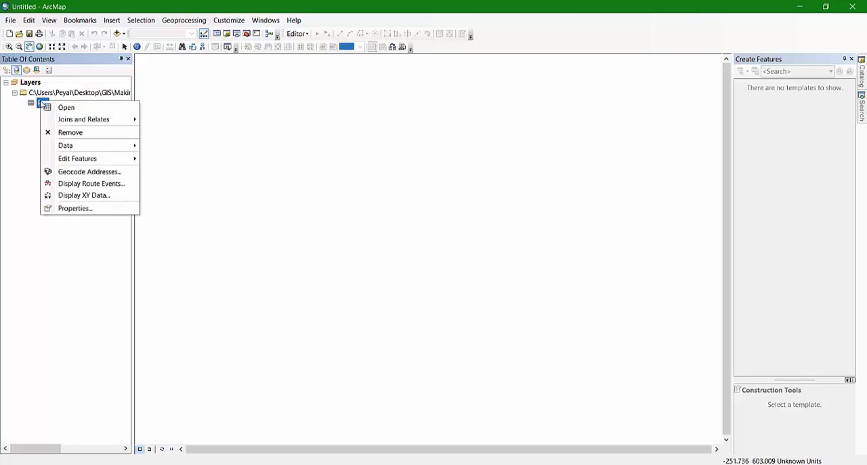
click(86, 196)
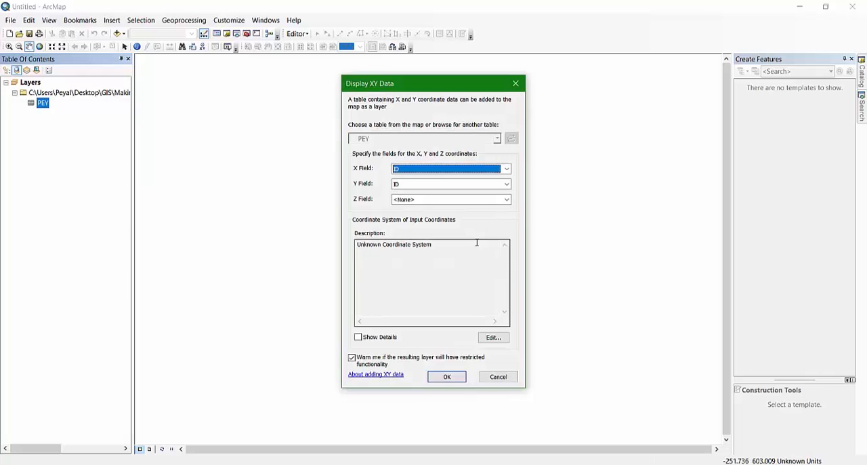
click(507, 169)
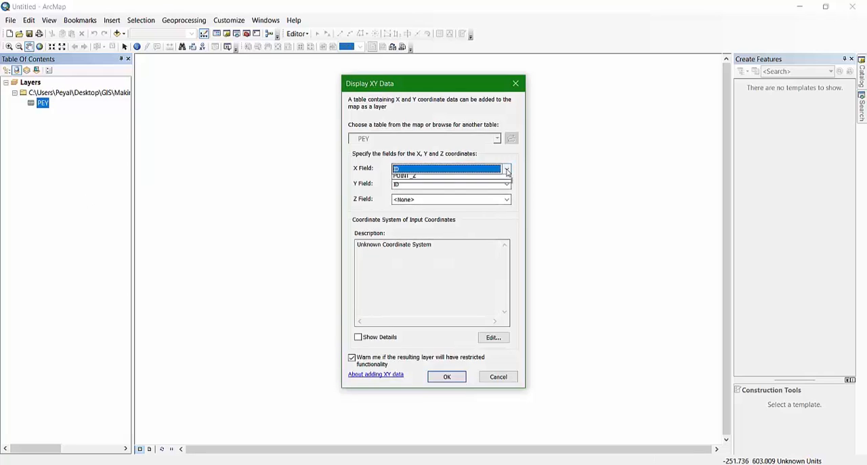
click(410, 187)
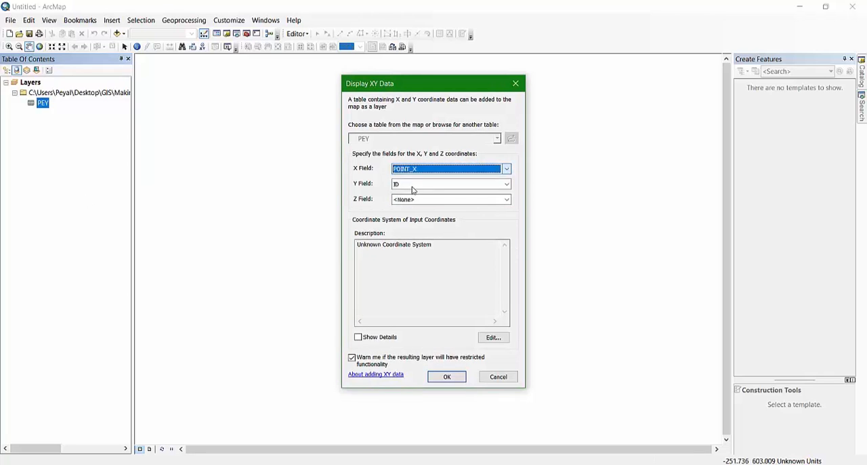
click(507, 184)
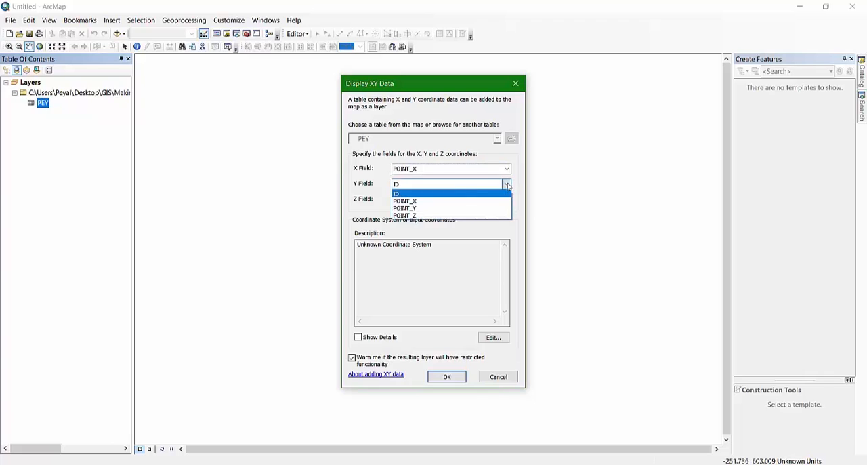
click(416, 209)
click(507, 199)
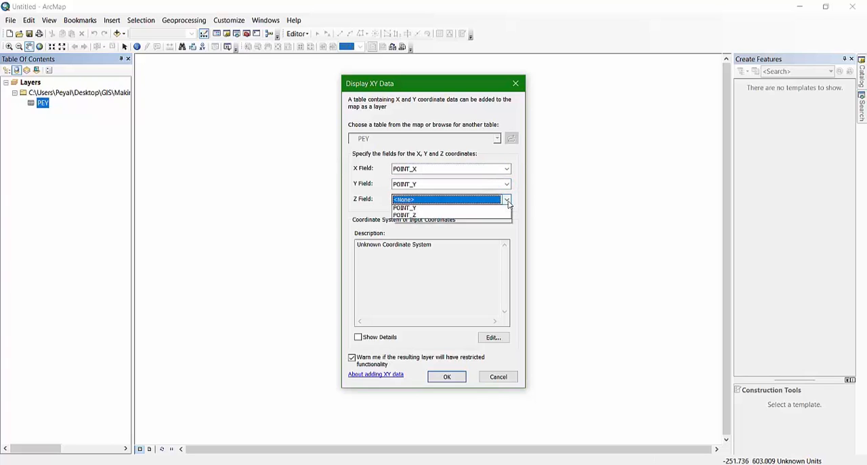
click(415, 234)
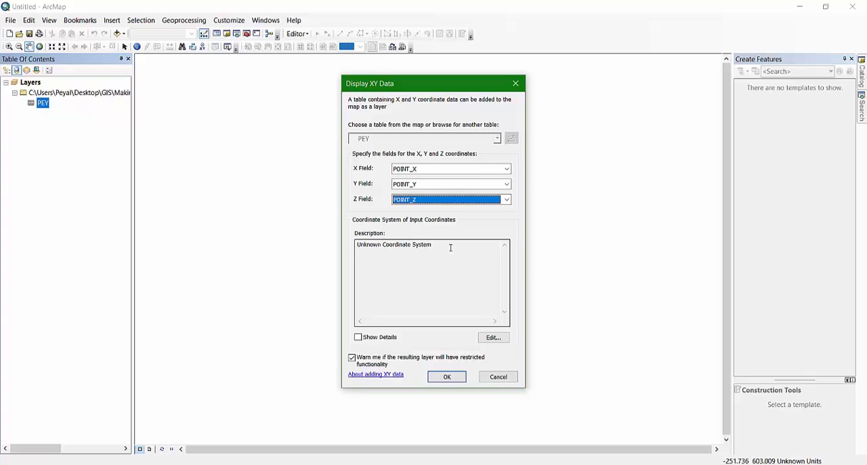
Assign the BTM coordinate system to the XY data and create the point layer, accepting the missing Object-ID field
click(491, 338)
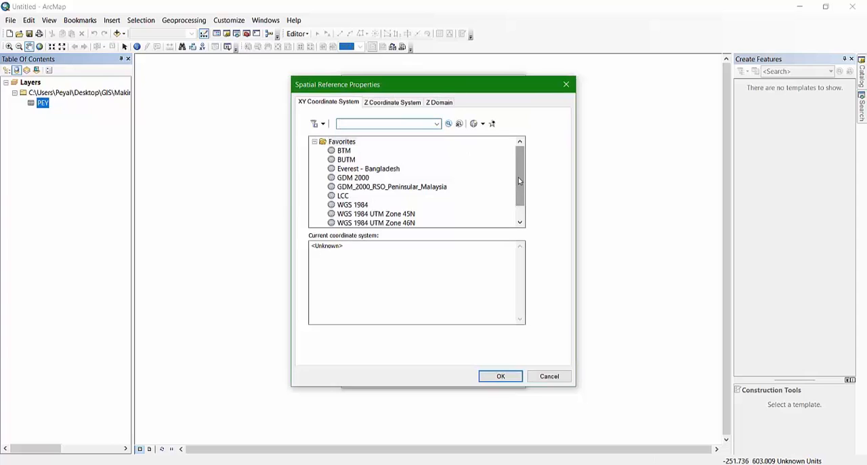
scroll(518, 178, down, 1)
scroll(522, 173, up, 1)
click(344, 152)
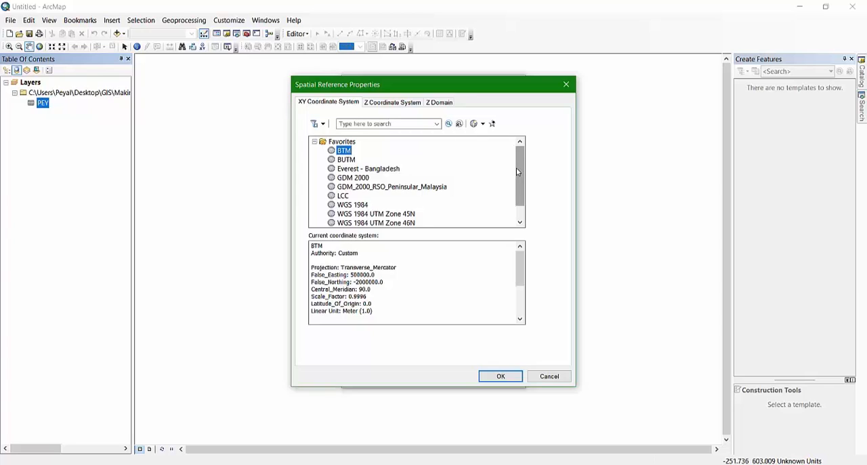
click(502, 377)
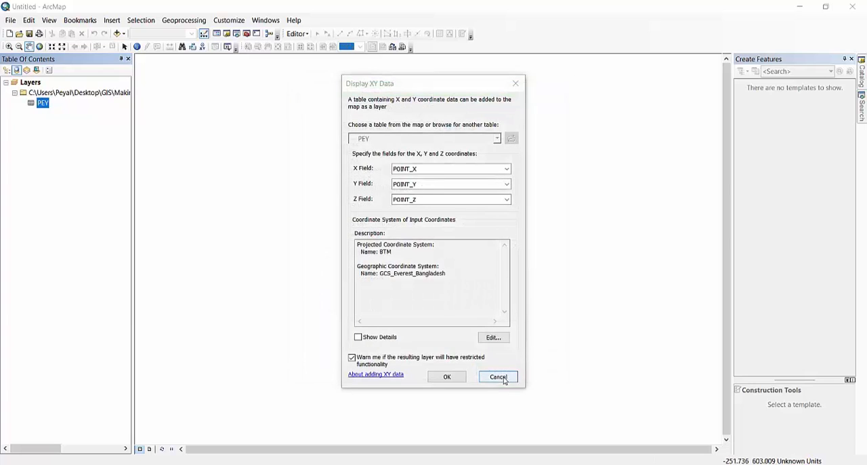
click(447, 378)
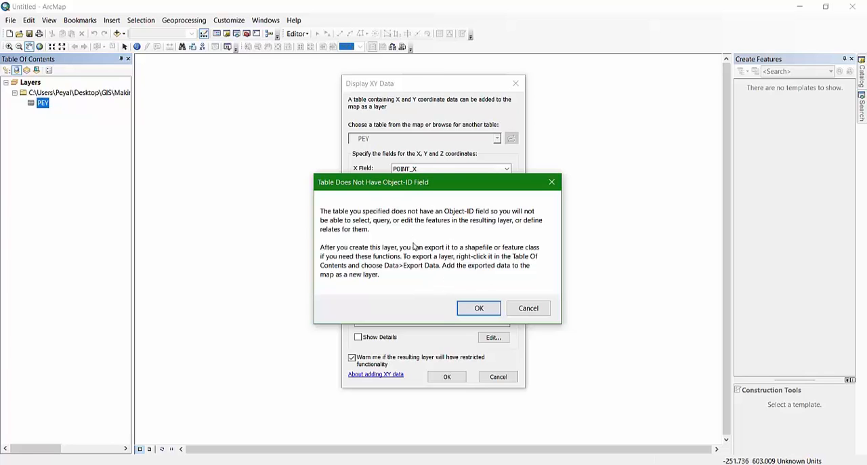
click(478, 308)
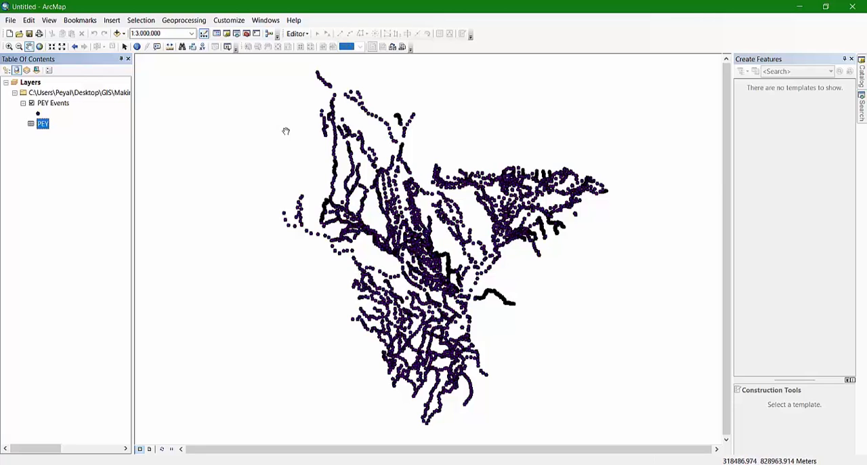
Start the IDW tool from the 3D Analyst Raster Interpolation tools with PEY Events as the input point features
click(247, 34)
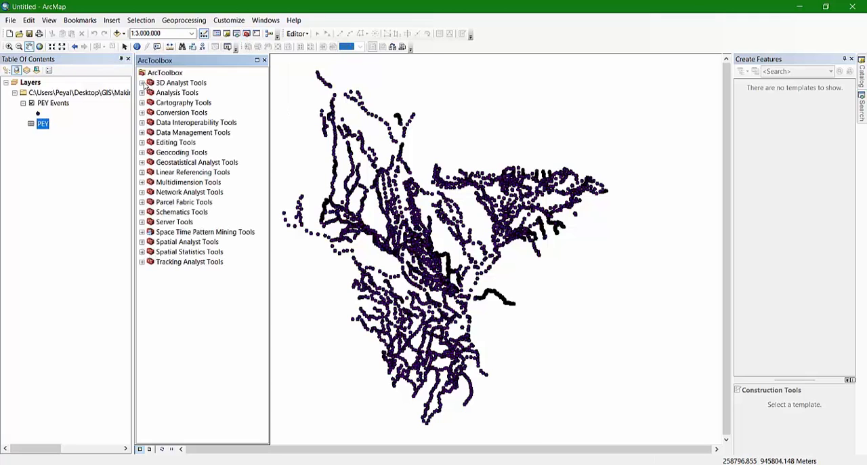
click(143, 83)
click(150, 143)
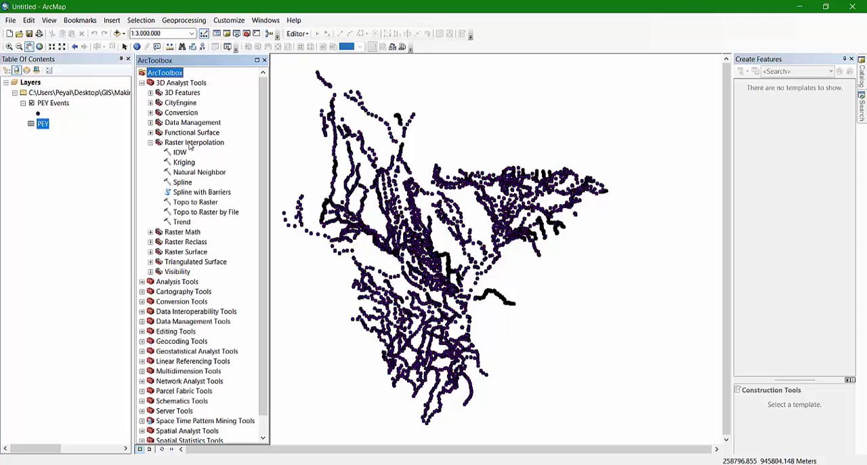
double_click(180, 153)
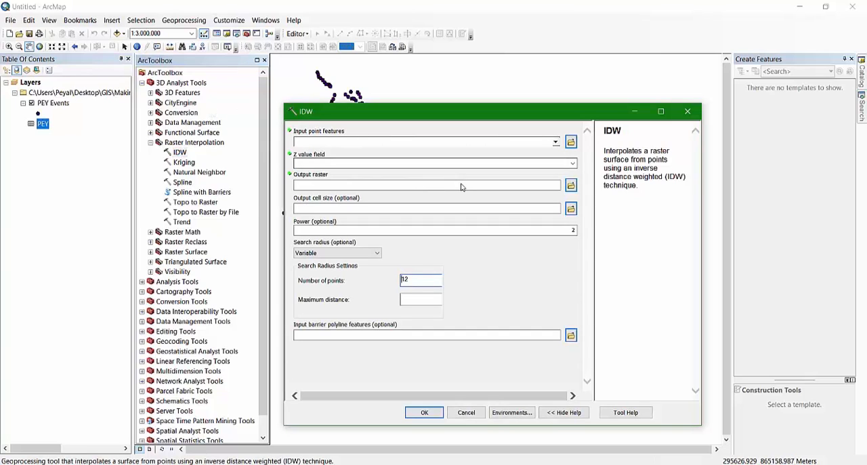
click(555, 142)
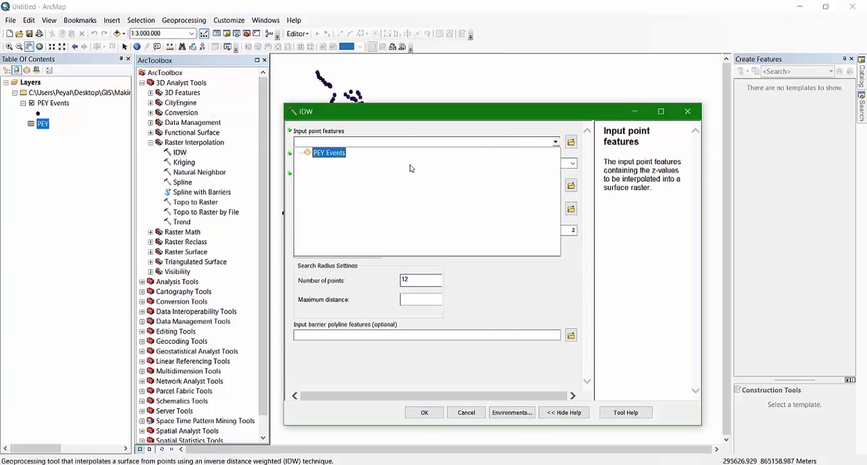
click(327, 157)
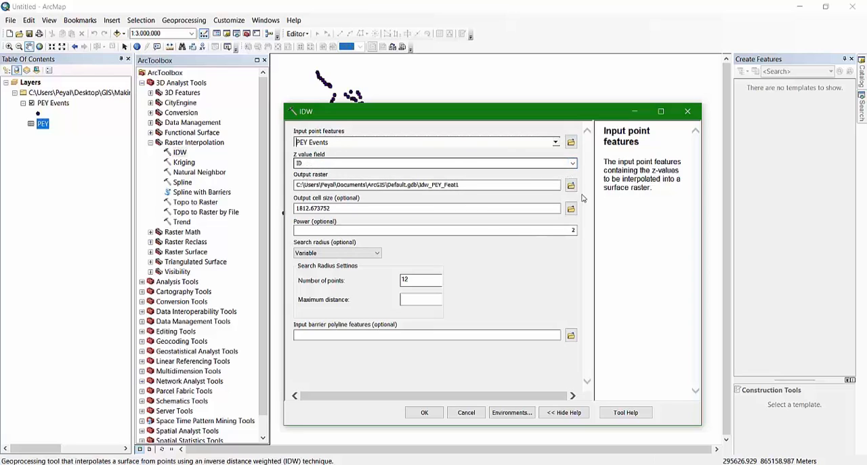
Set the IDW Z value field to POINT_Z, allowing the ActiveX control interaction
click(571, 163)
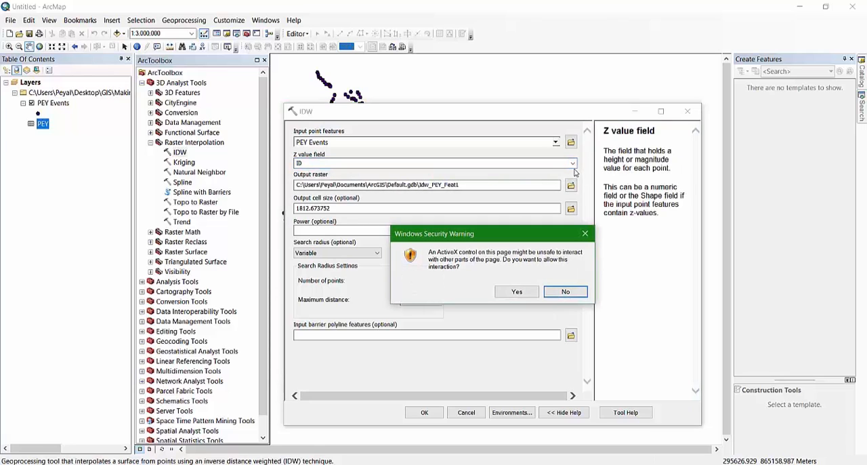
click(529, 292)
click(573, 163)
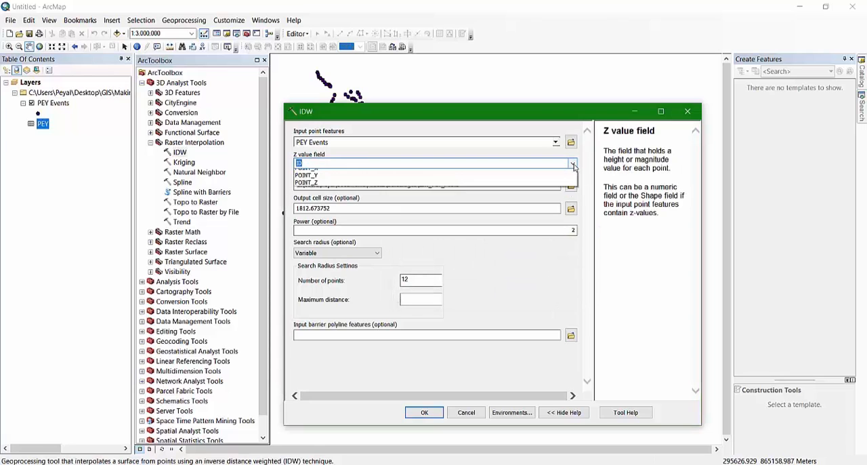
click(314, 202)
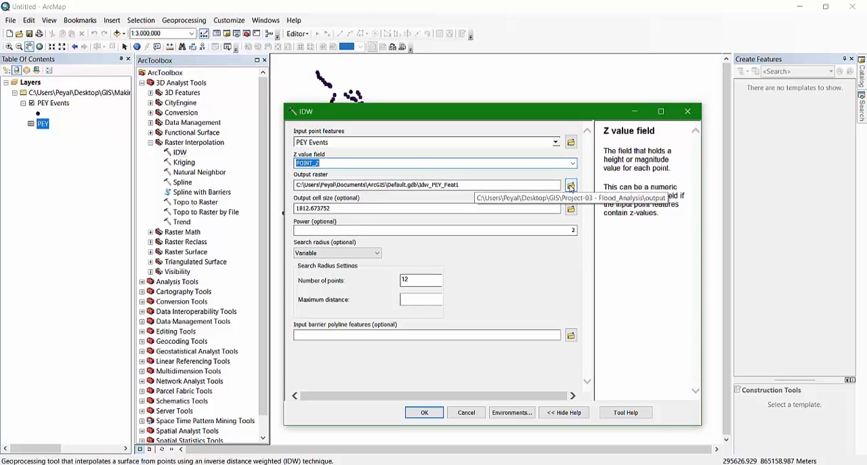
Browse to the Making of DEM tutorial folder as the location for the IDW output raster
click(571, 186)
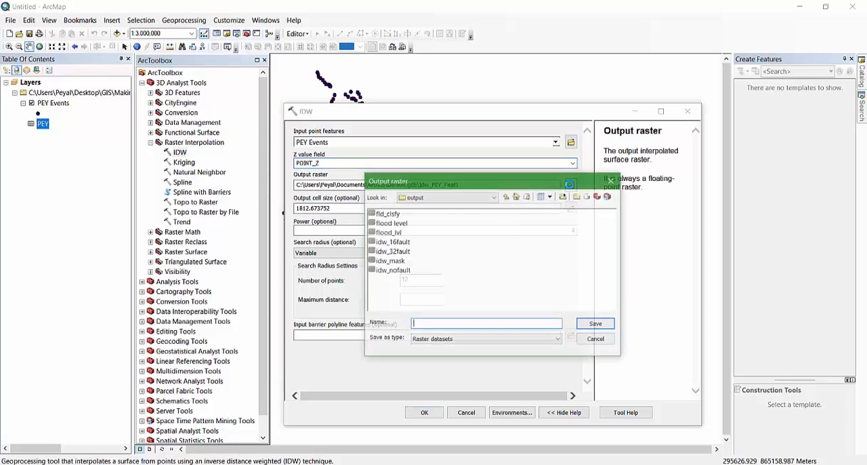
click(507, 197)
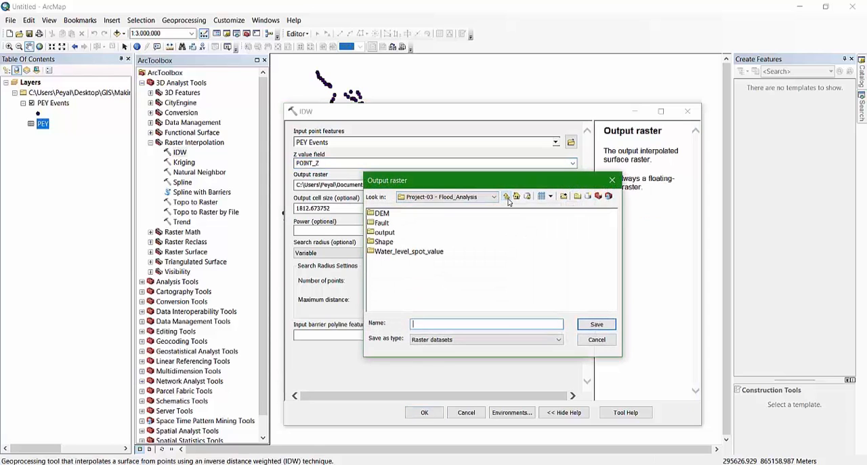
click(507, 196)
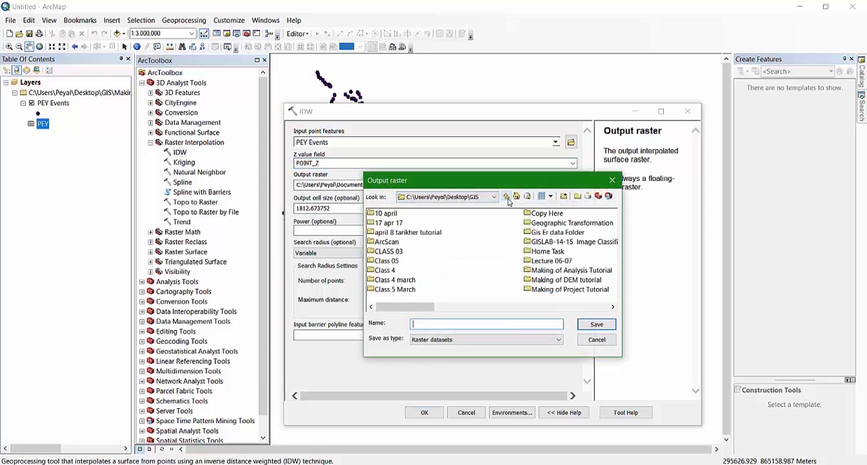
double_click(580, 281)
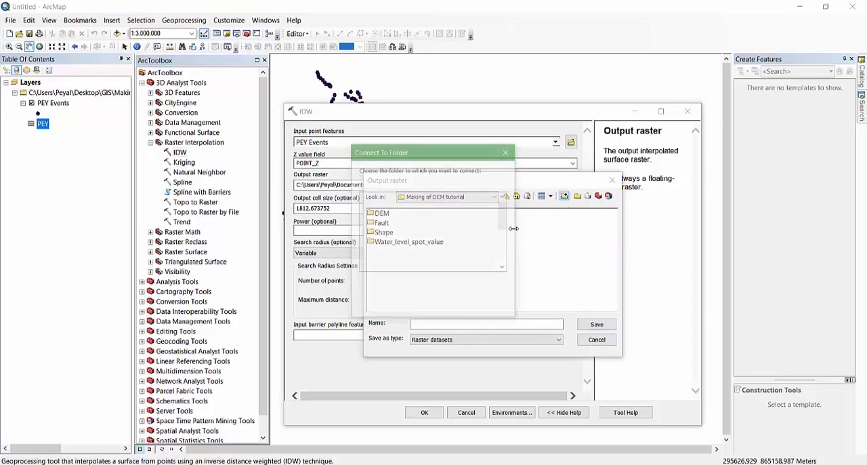
click(564, 196)
click(489, 307)
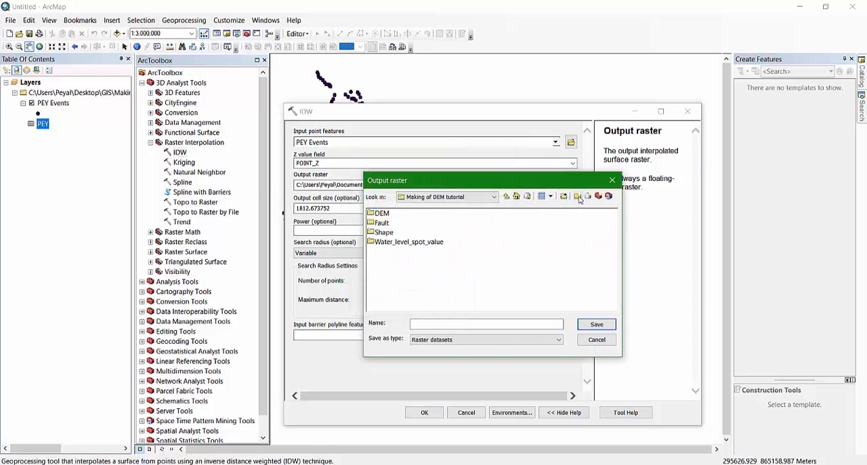
Create a folder named OUTPUT in Making of DEM tutorial and save the output raster there as IDW
click(578, 197)
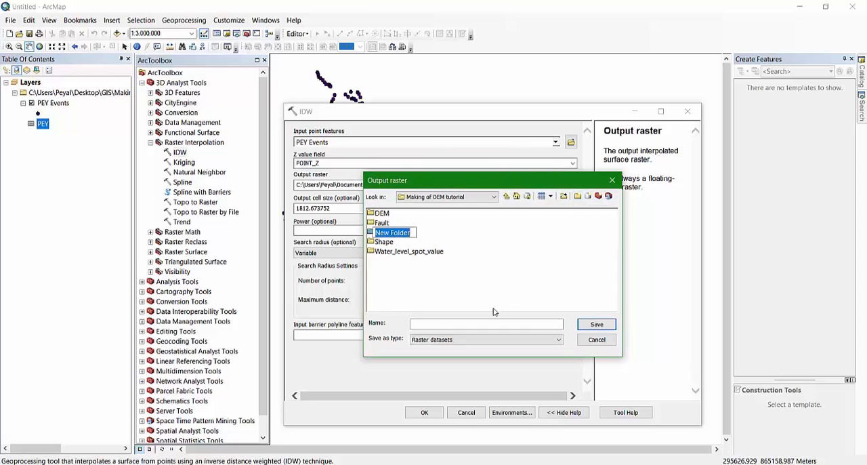
text(OUTPUT)
click(415, 251)
double_click(388, 232)
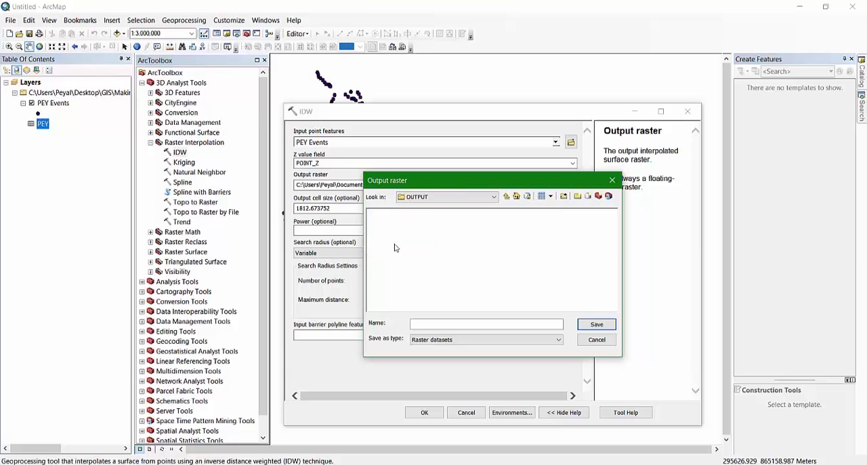
click(440, 324)
click(596, 325)
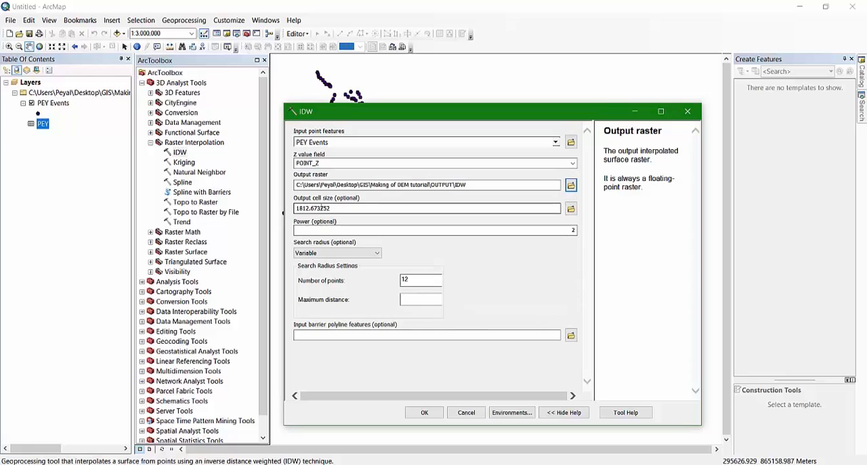
Set the IDW output cell size to 300, run the interpolation and dismiss the completion report
drag(338, 205, 295, 211)
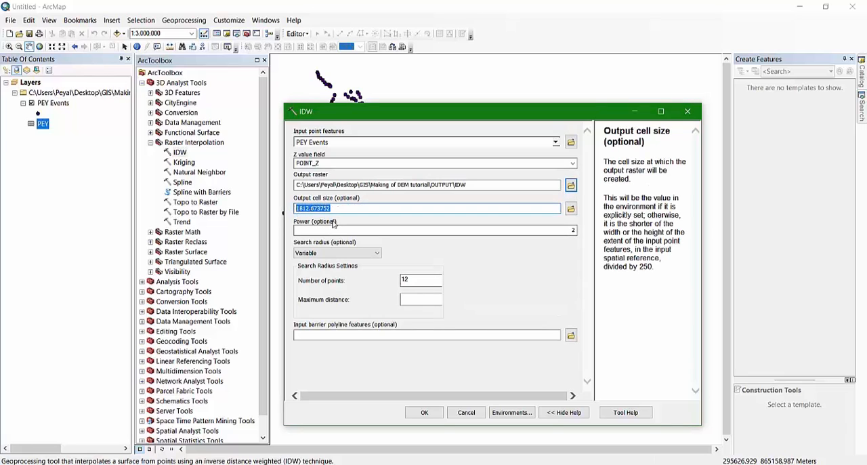
text(300)
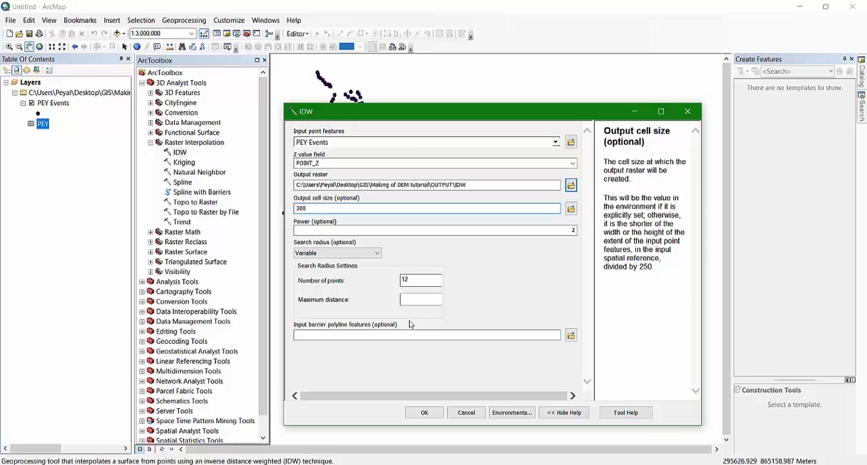
click(423, 413)
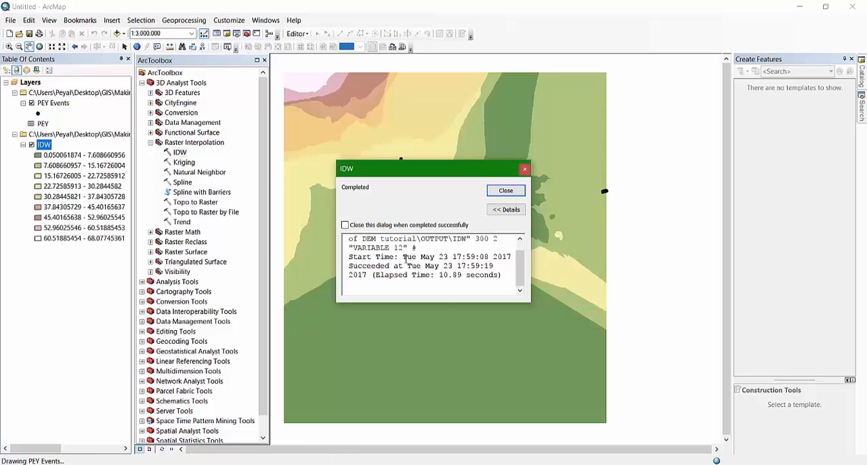
click(506, 191)
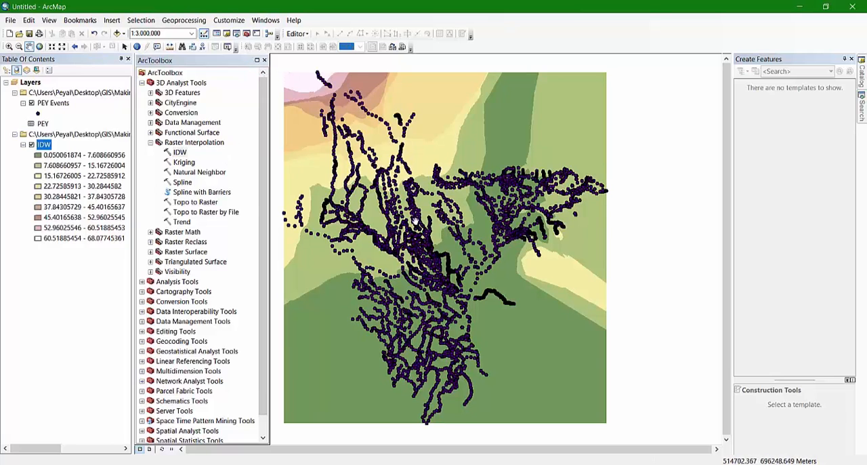
Hide the PEY Events point layer and examine the interpolated IDW surface at closer range
scroll(416, 197, up, 1)
scroll(472, 212, up, 1)
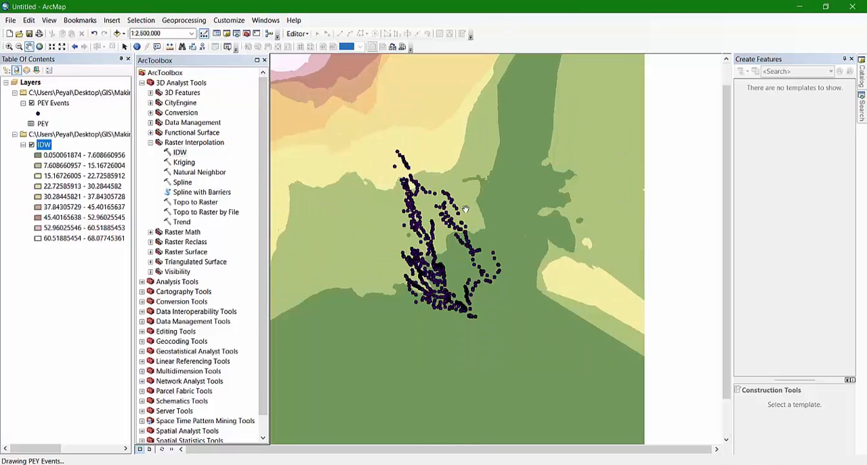
scroll(457, 202, down, 1)
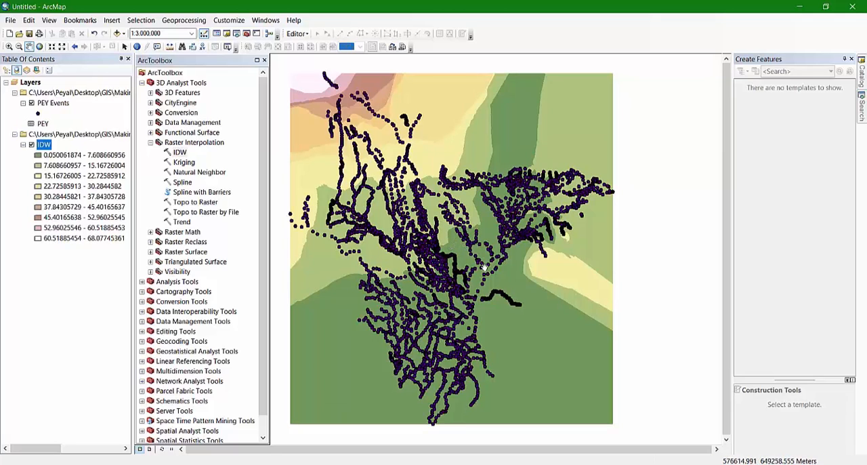
click(32, 104)
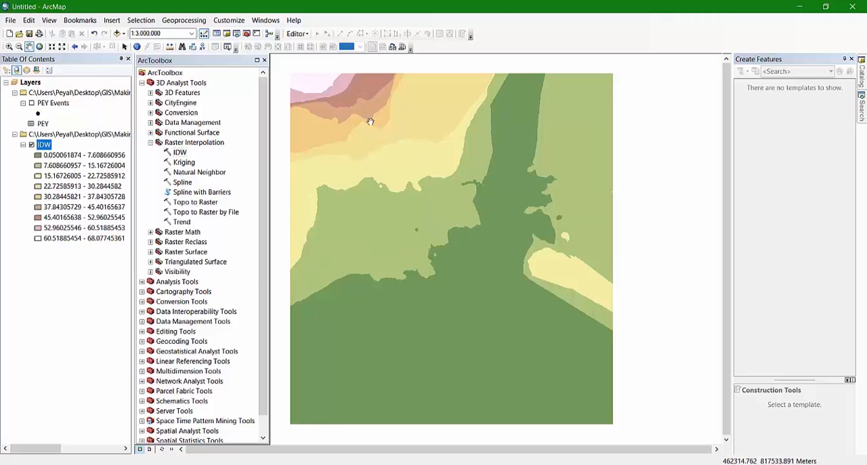
scroll(453, 220, down, 1)
scroll(467, 213, down, 2)
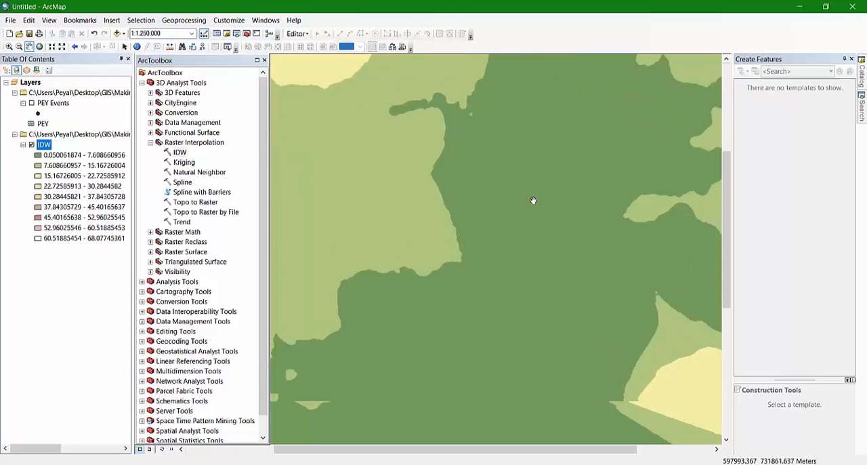
scroll(533, 200, up, 2)
scroll(533, 201, up, 1)
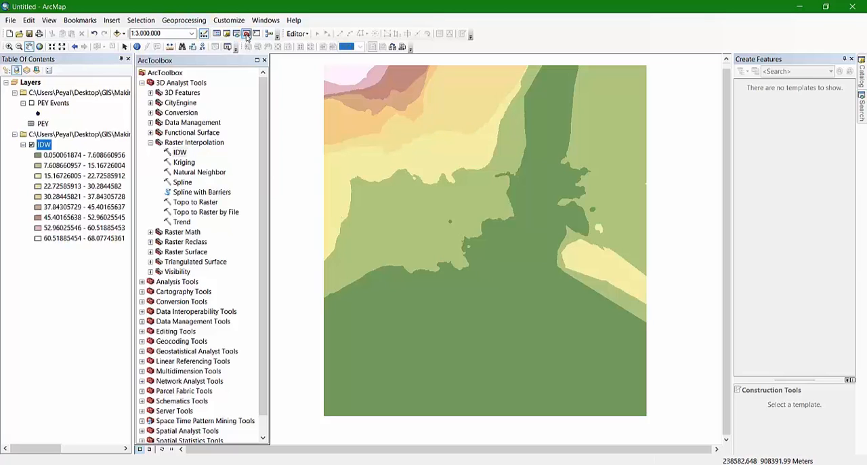
Add Faultline.shp from the Fault folder of Making of DEM tutorial to the map, accepting its unknown spatial reference
click(116, 33)
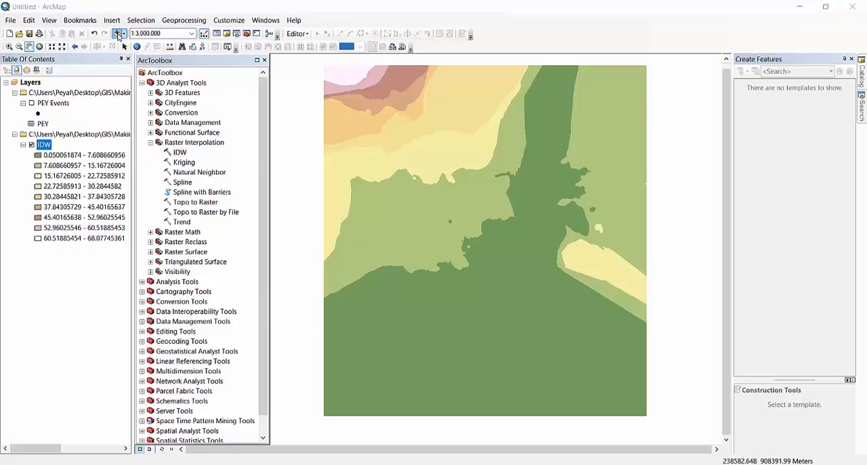
click(448, 165)
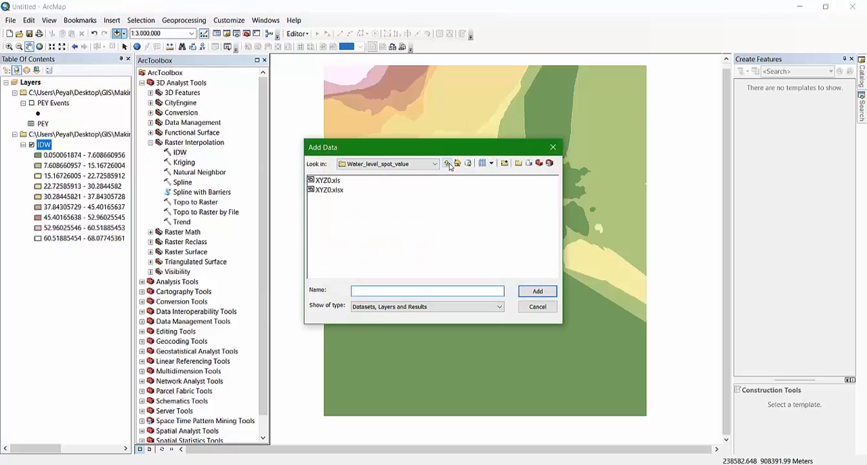
click(448, 165)
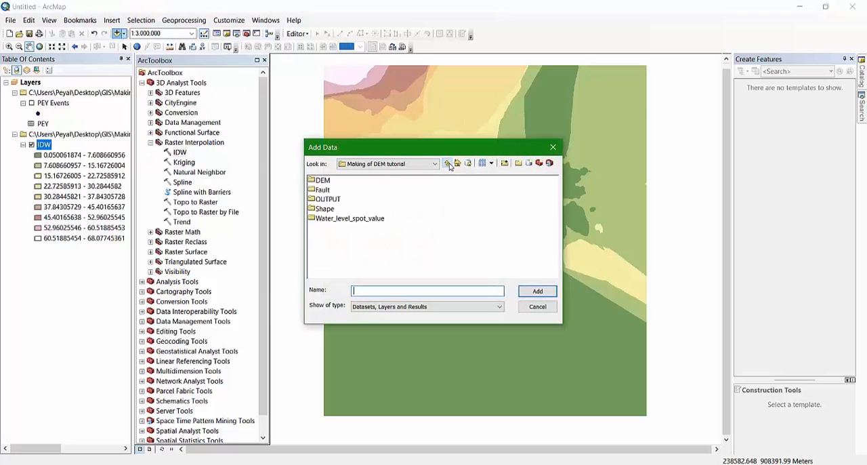
double_click(321, 190)
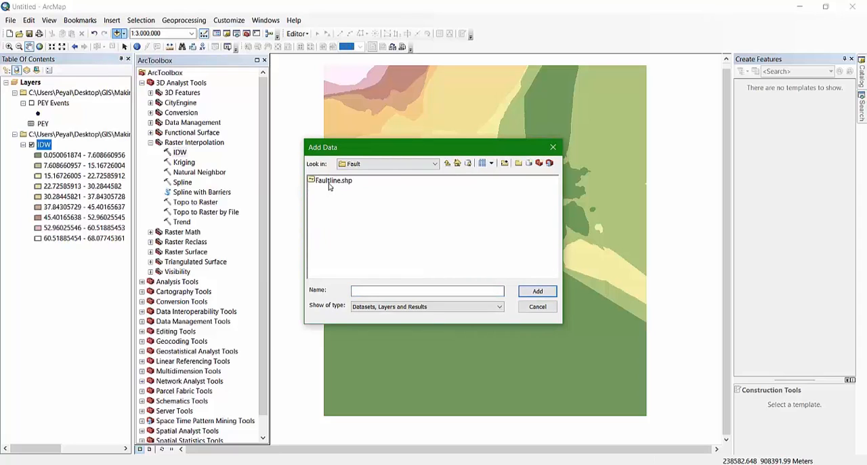
click(332, 181)
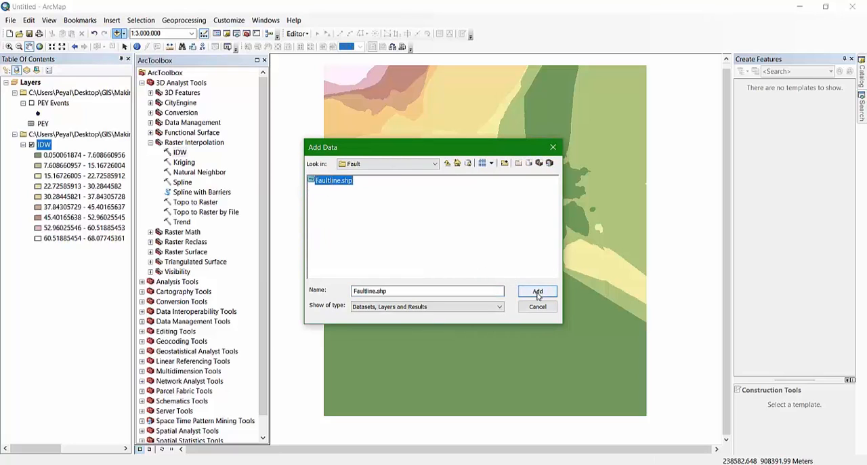
click(538, 292)
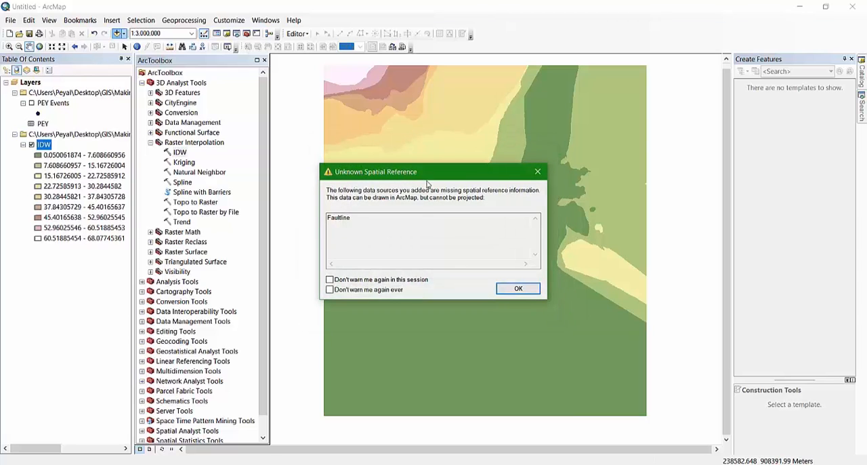
click(518, 288)
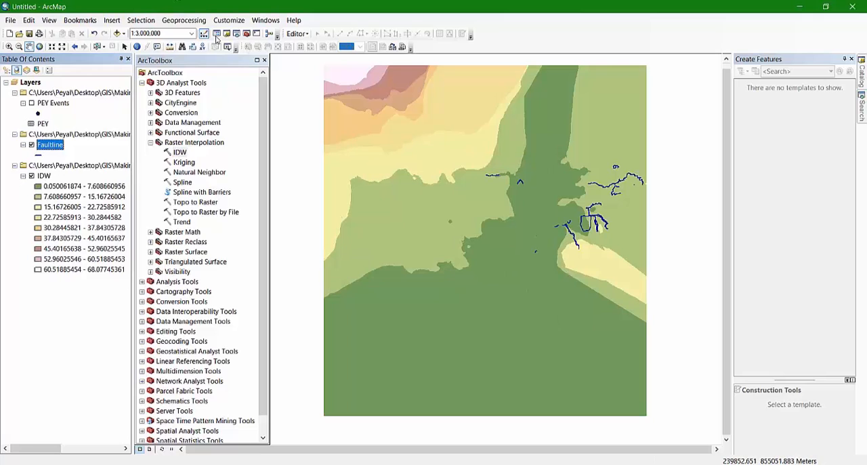
Start the Define Projection tool from Data Management's Projections and Transformations with Faultline as the input dataset
scroll(167, 236, down, 1)
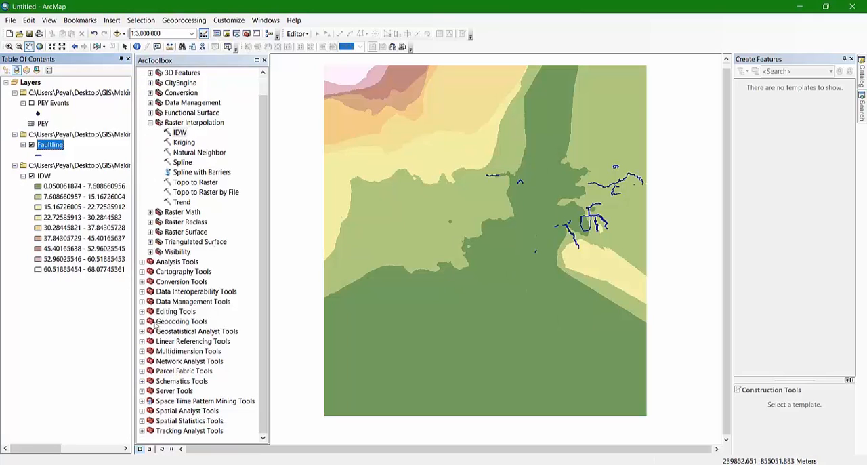
click(141, 302)
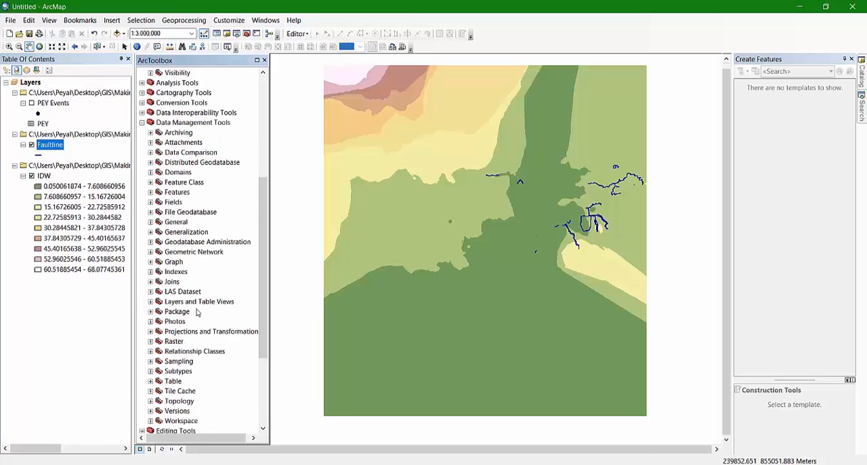
click(150, 331)
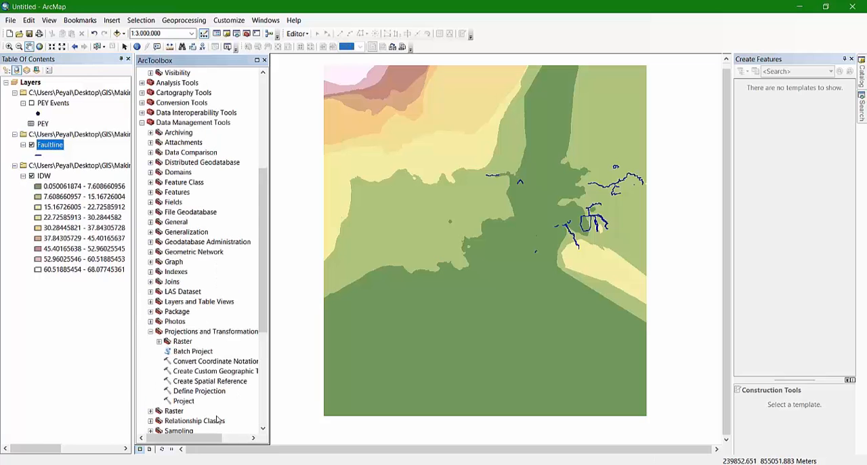
double_click(196, 391)
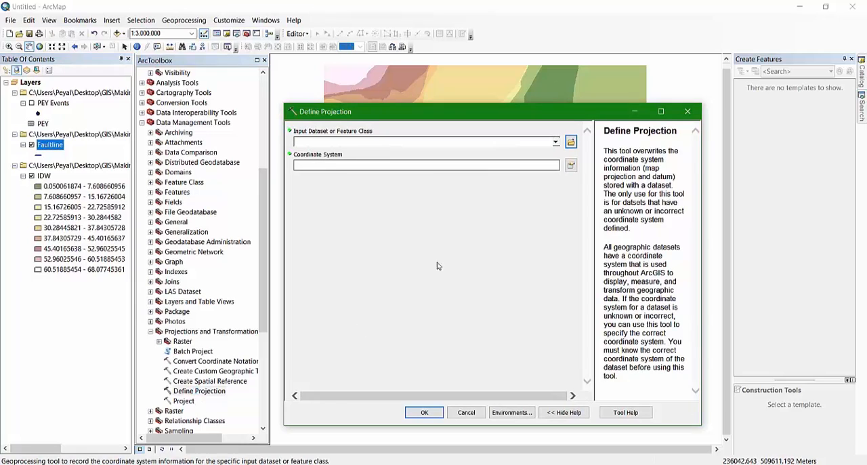
click(556, 141)
click(319, 161)
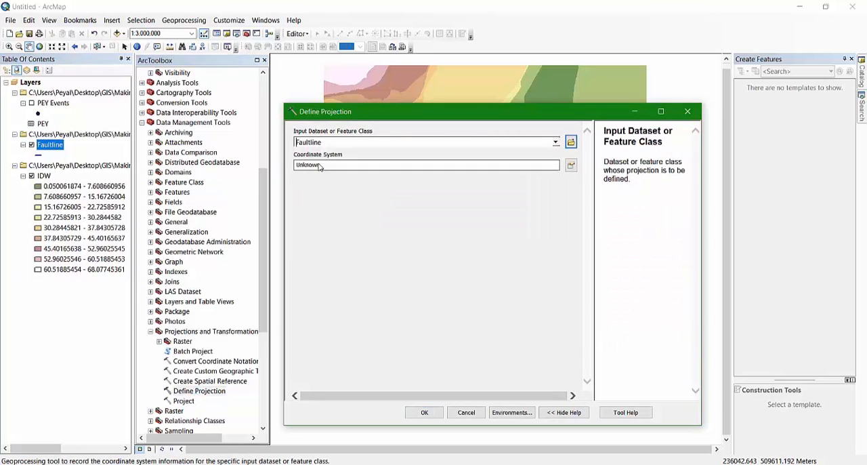
Define Faultline's coordinate system as BTM, allowing the ActiveX control interaction, then run the tool and dismiss its report
click(571, 165)
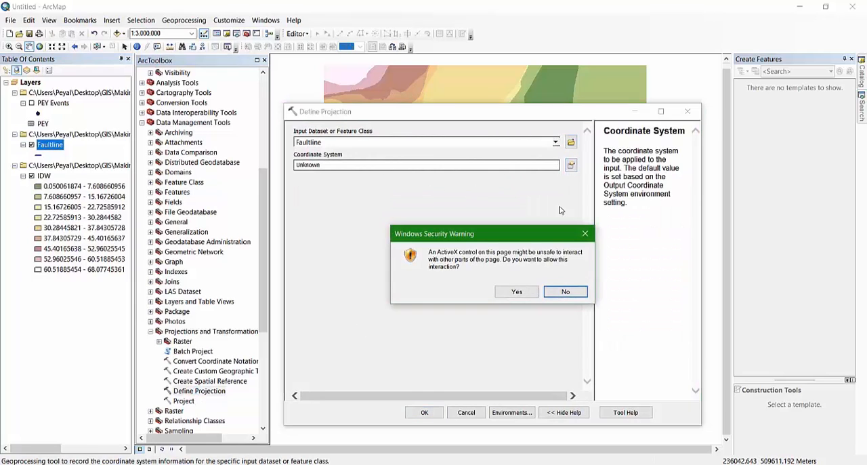
click(516, 292)
click(571, 165)
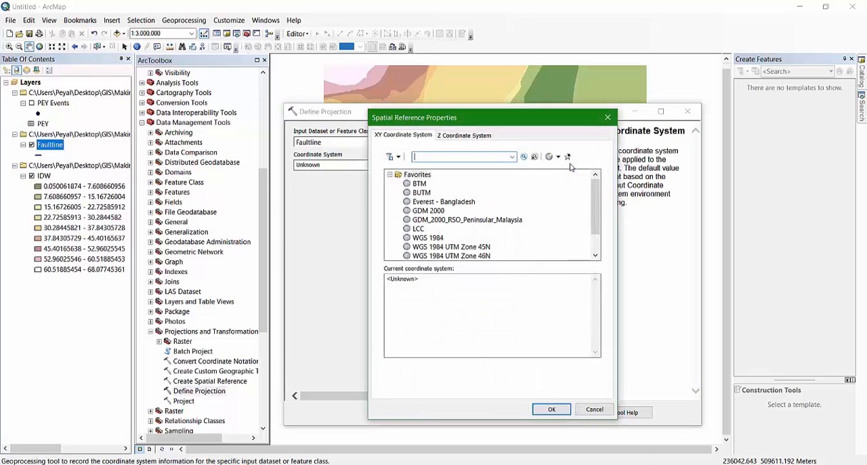
click(420, 183)
click(552, 409)
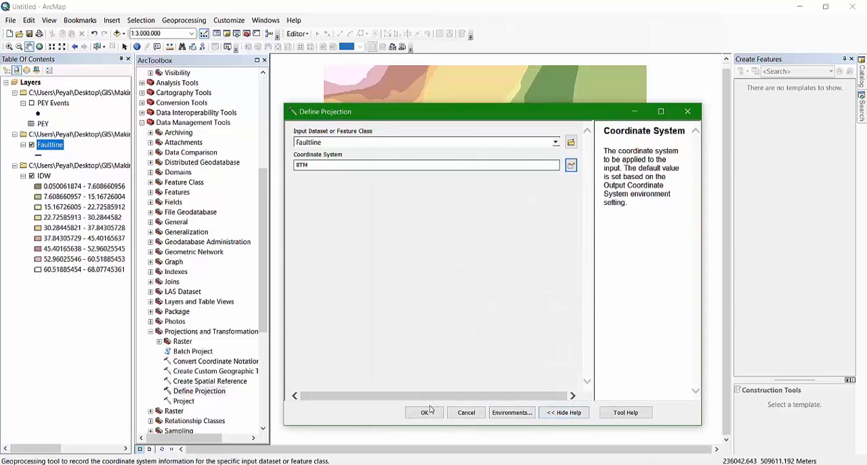
click(425, 413)
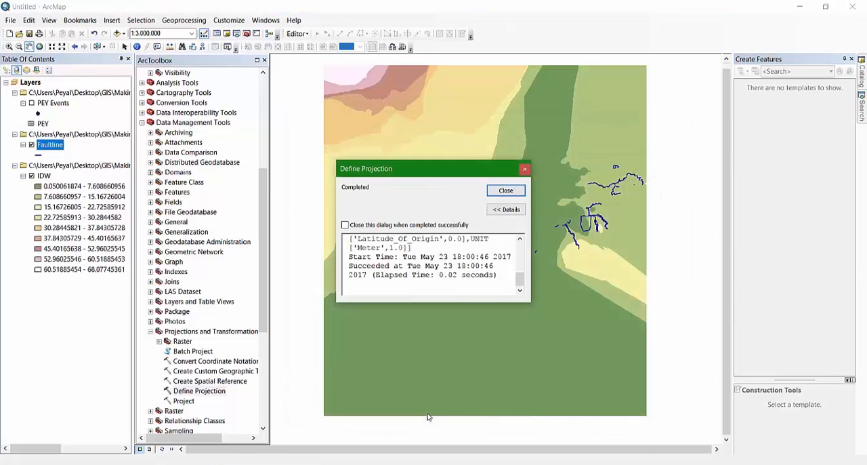
click(508, 190)
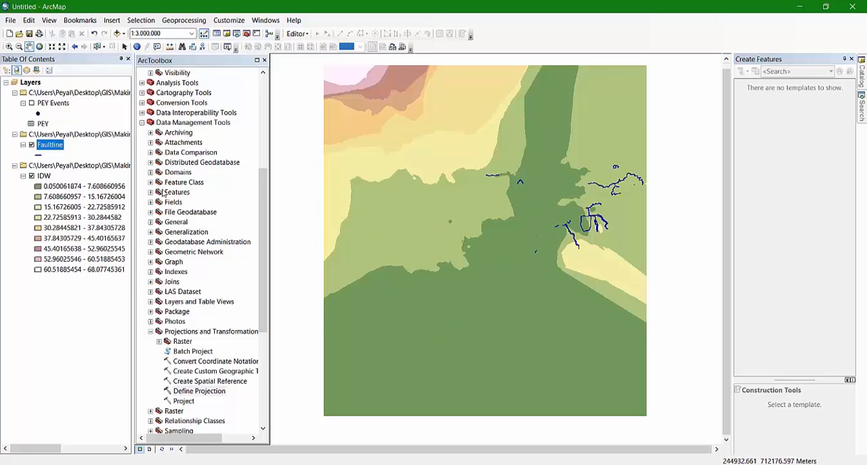
Start the 3D Analyst IDW tool with PEY Events as the input points and POINT_Z as the Z value field, allowing the ActiveX interaction
scroll(166, 180, up, 5)
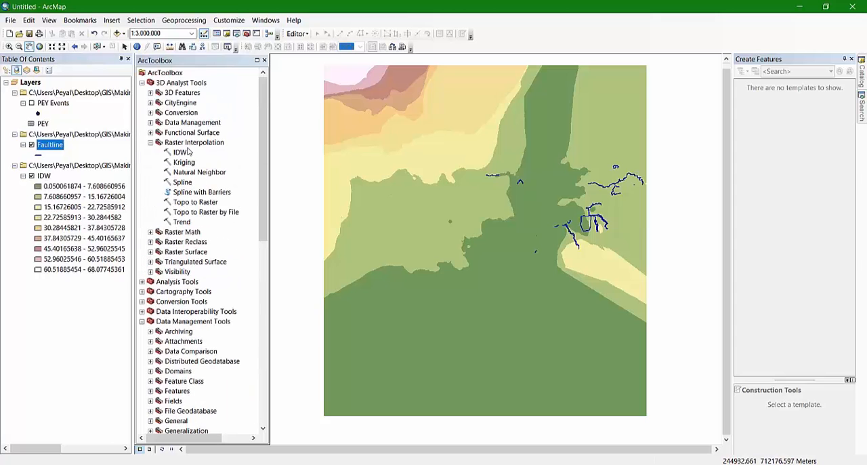
double_click(180, 153)
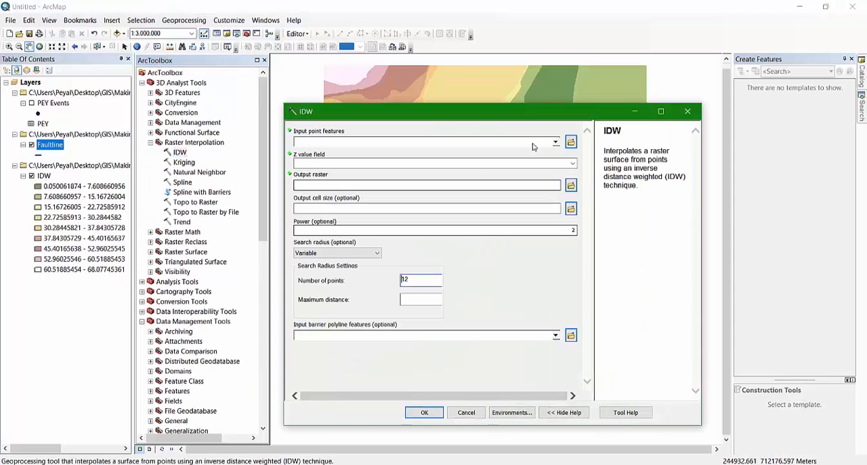
click(556, 143)
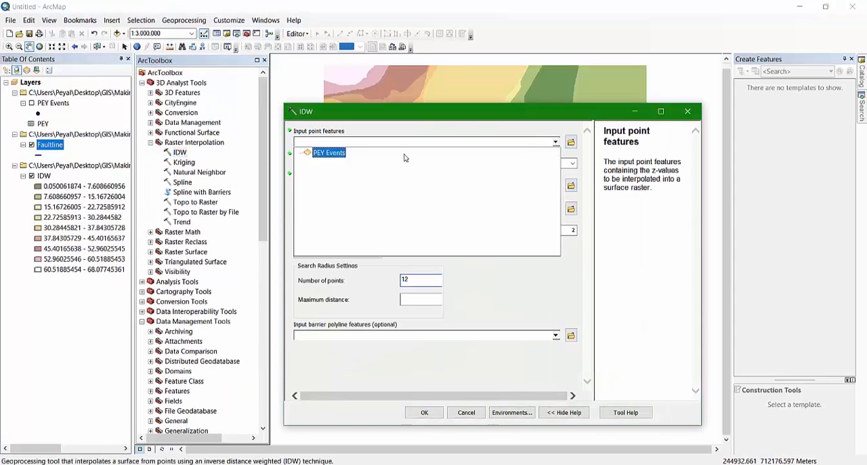
click(329, 153)
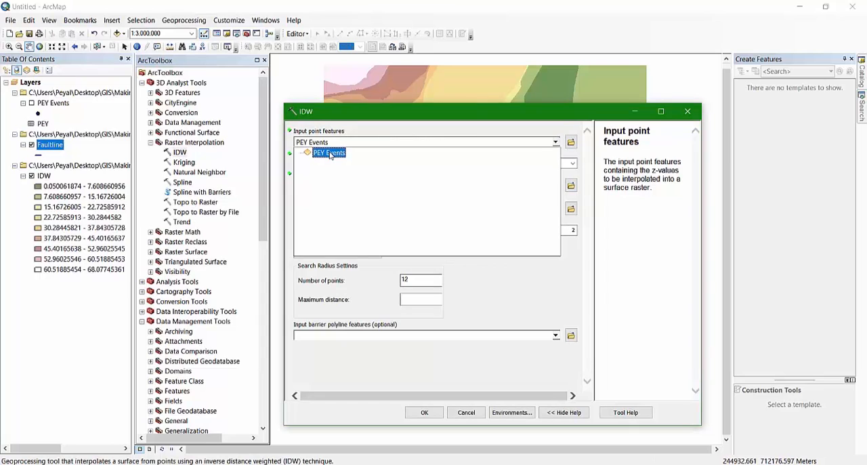
click(573, 163)
click(358, 173)
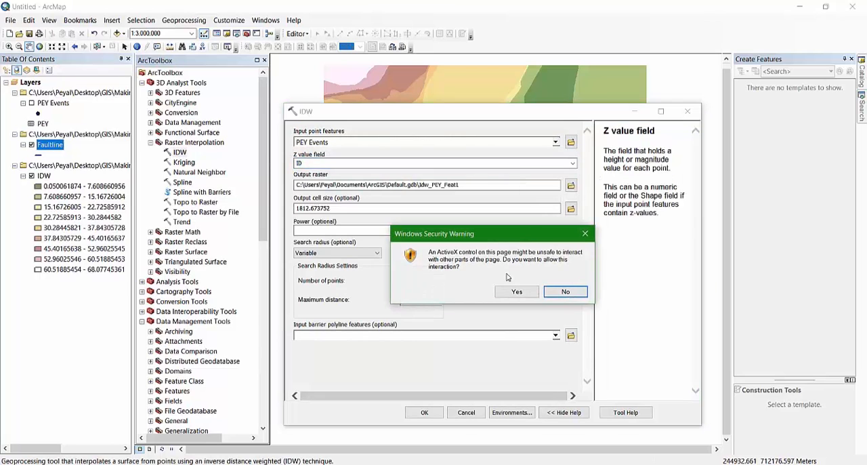
click(517, 291)
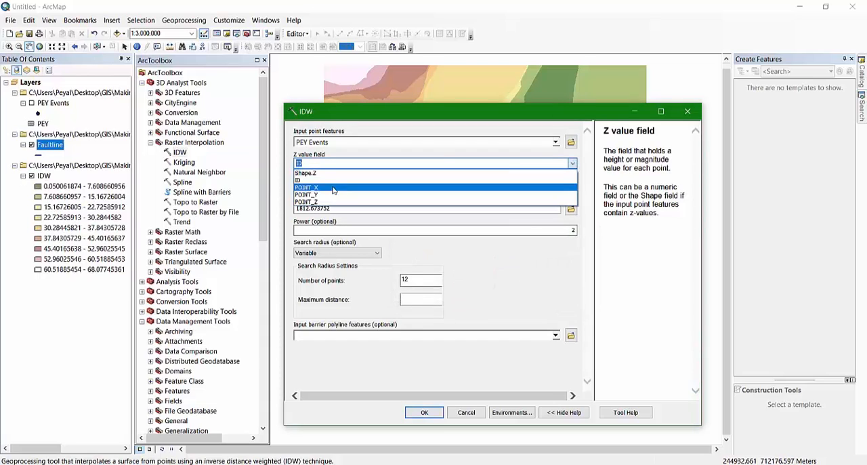
click(333, 202)
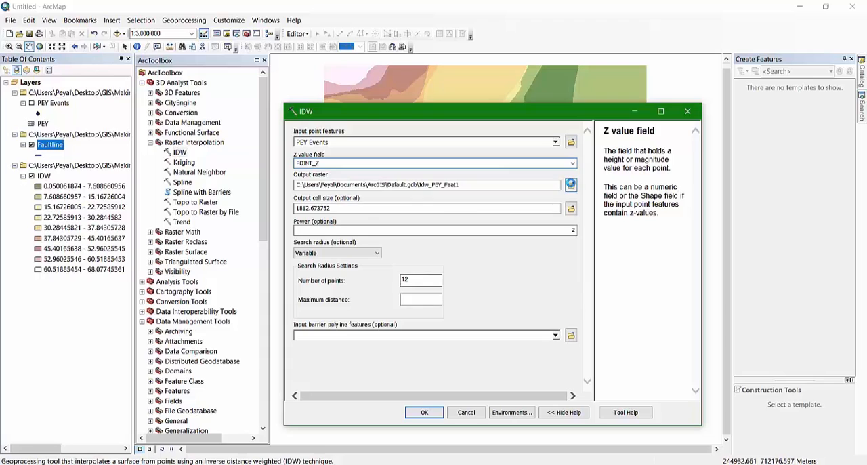
Set the IDW output raster to idw_flt in the OUTPUT folder and the output cell size to 300
click(570, 184)
click(381, 214)
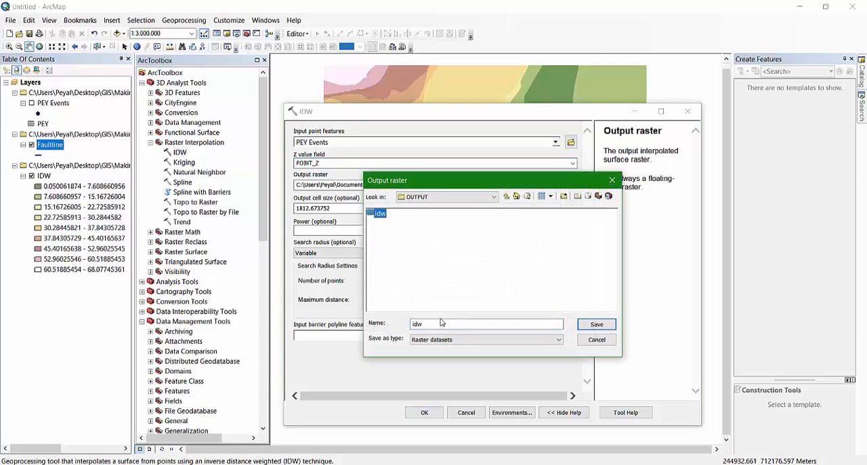
click(426, 324)
click(596, 324)
drag(342, 208, 272, 211)
text(300)
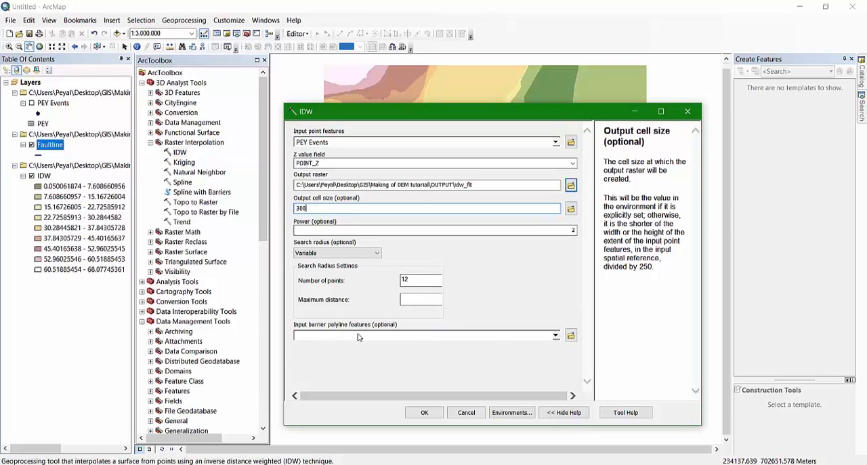
Use Faultline as the input barrier polyline features, run the IDW interpolation and dismiss its completion report
click(556, 335)
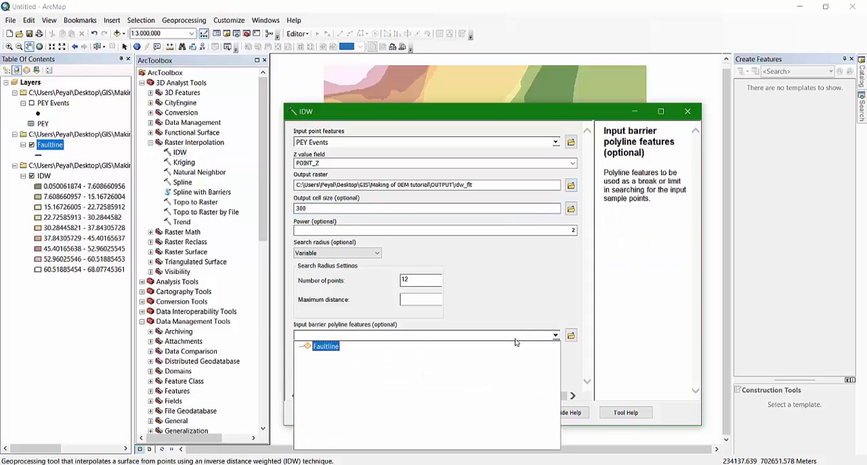
click(324, 349)
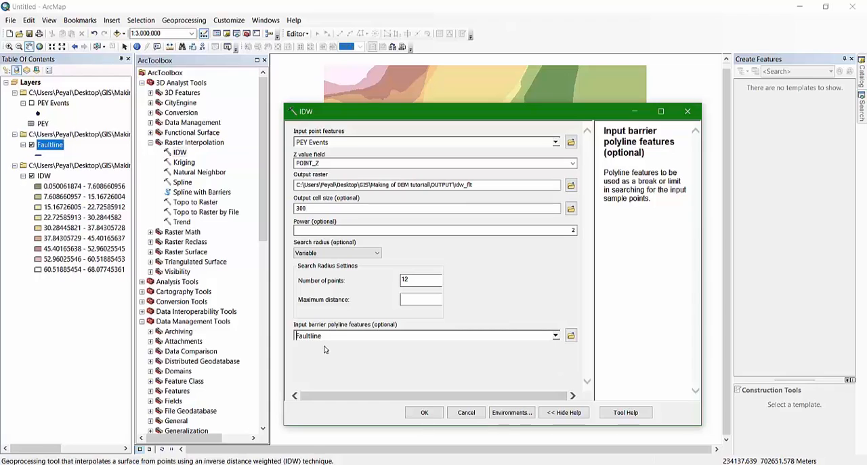
click(424, 413)
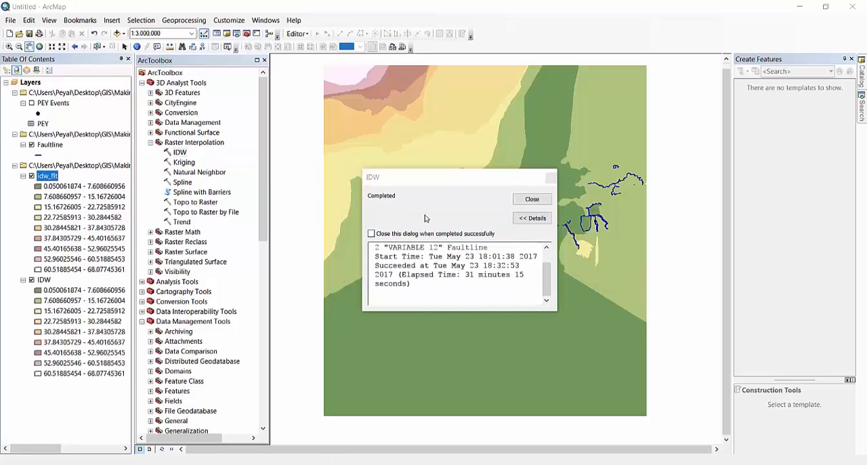
click(454, 182)
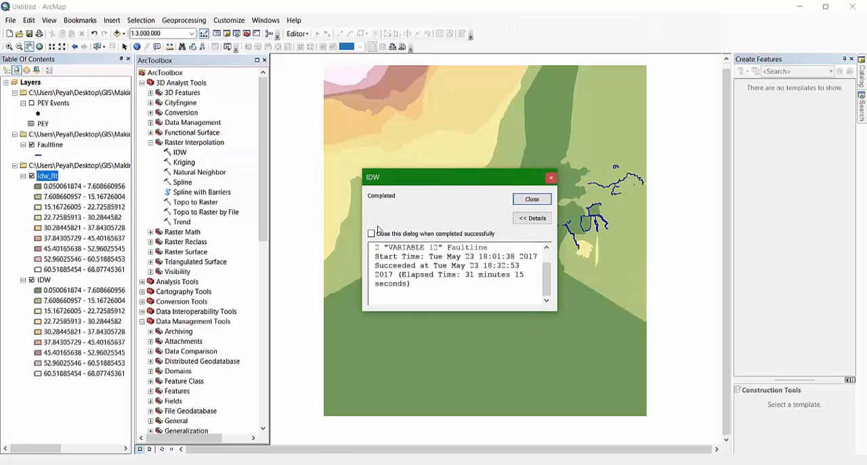
click(531, 201)
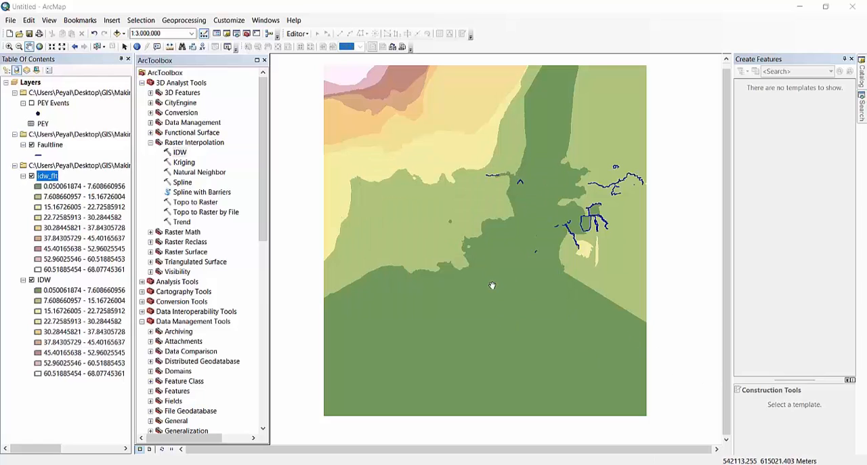
Close ArcToolbox and compare the fault-constrained idw_flt surface with the original IDW surface by toggling idw_flt's visibility
click(264, 60)
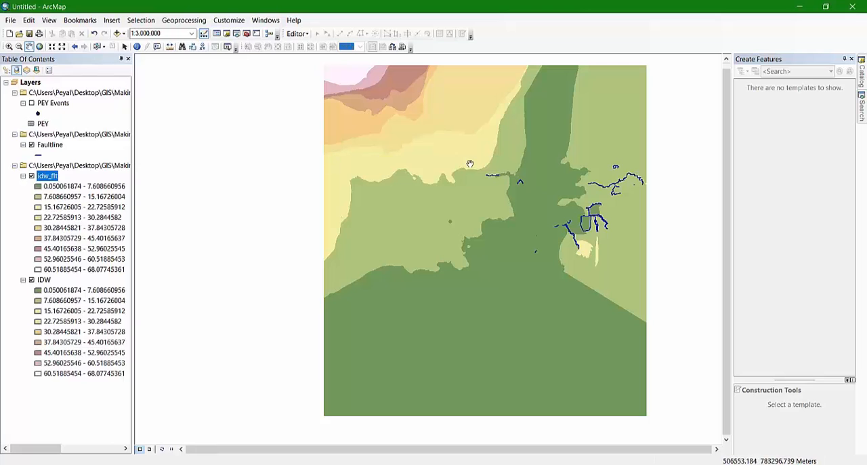
drag(475, 166, 426, 204)
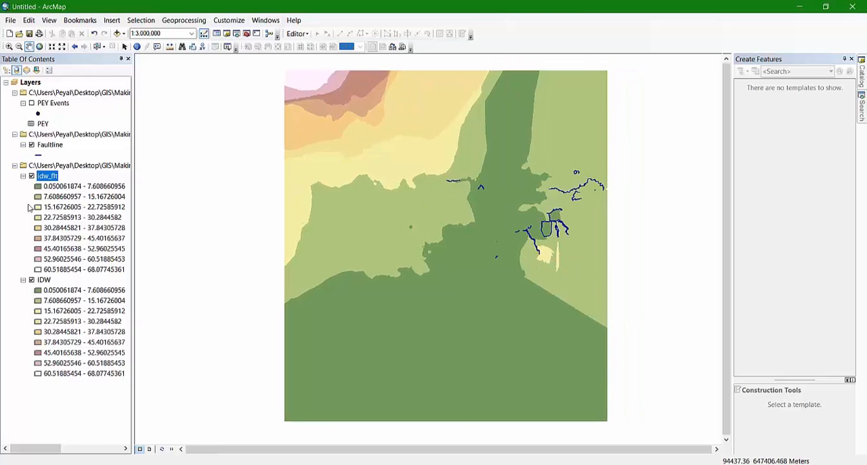
click(31, 176)
click(31, 176)
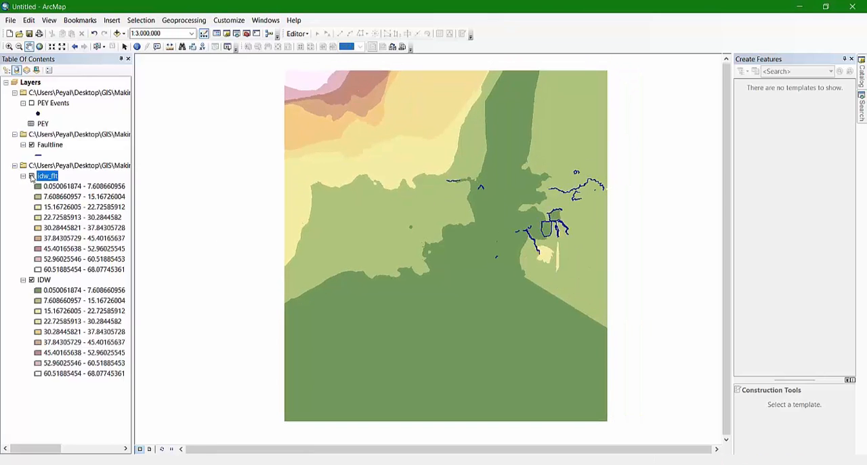
click(31, 176)
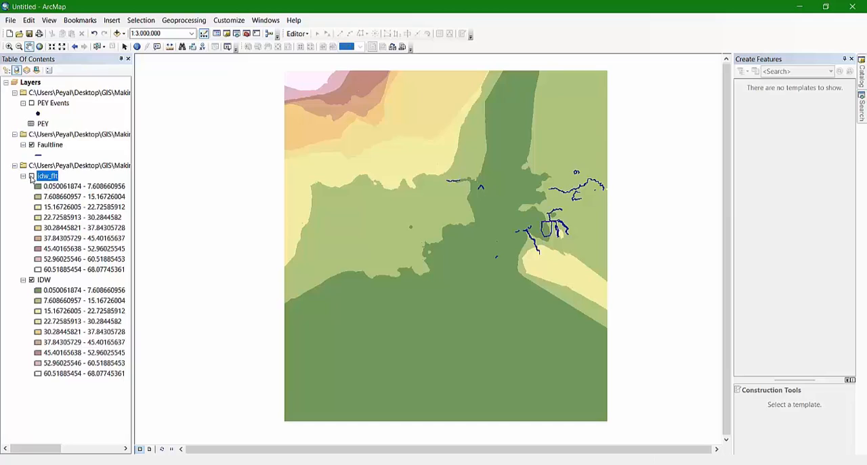
click(31, 176)
click(31, 176)
click(31, 177)
click(32, 176)
click(31, 176)
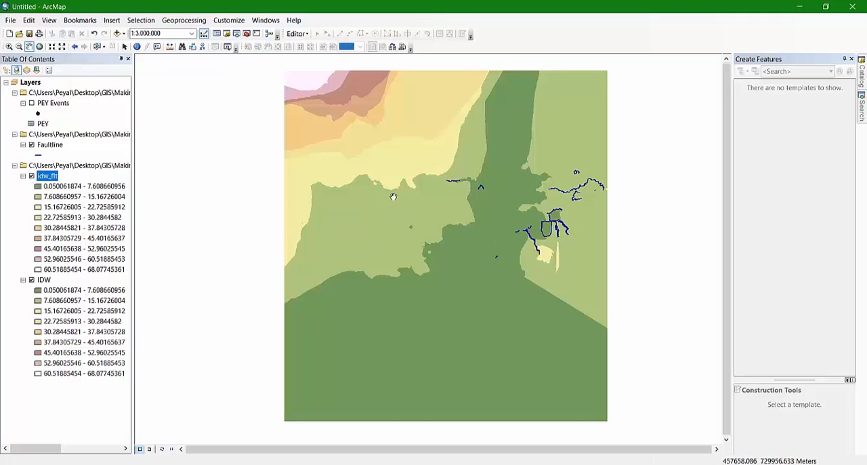
Compare idw_flt with the underlying IDW surface using the Swipe tool of the Image Analysis window
click(266, 21)
click(290, 106)
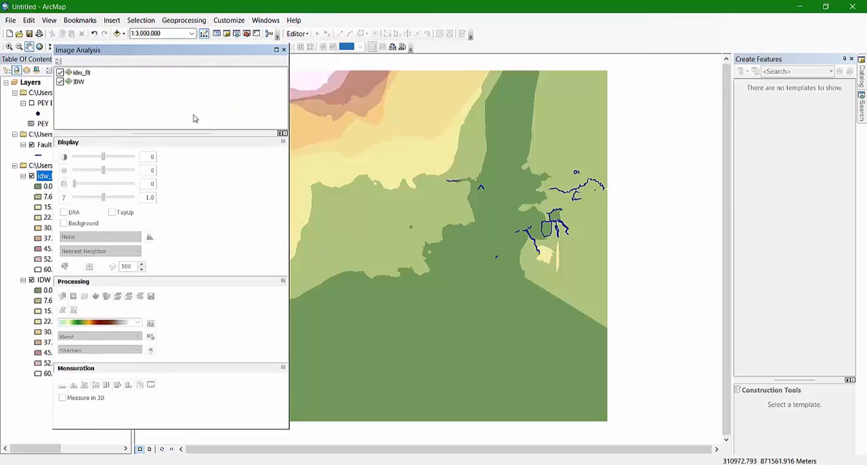
drag(209, 54, 172, 55)
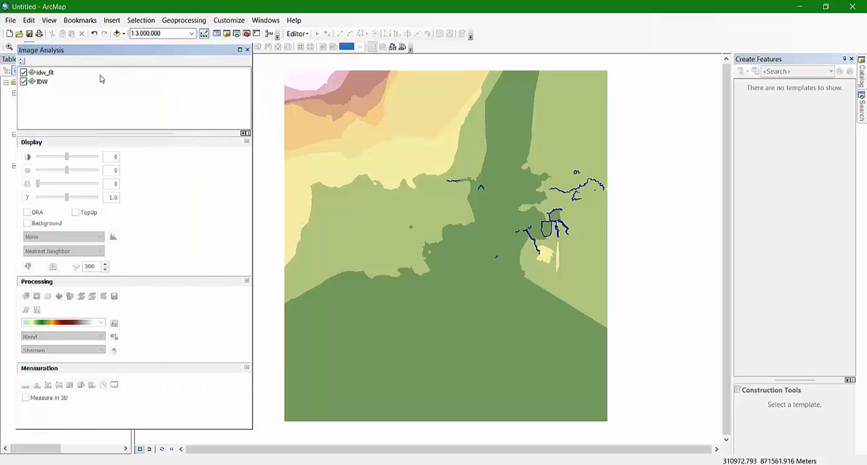
click(45, 74)
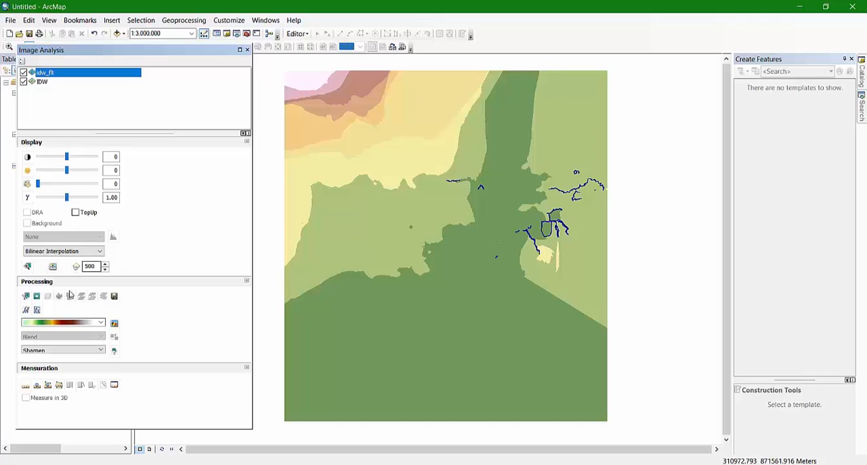
click(54, 266)
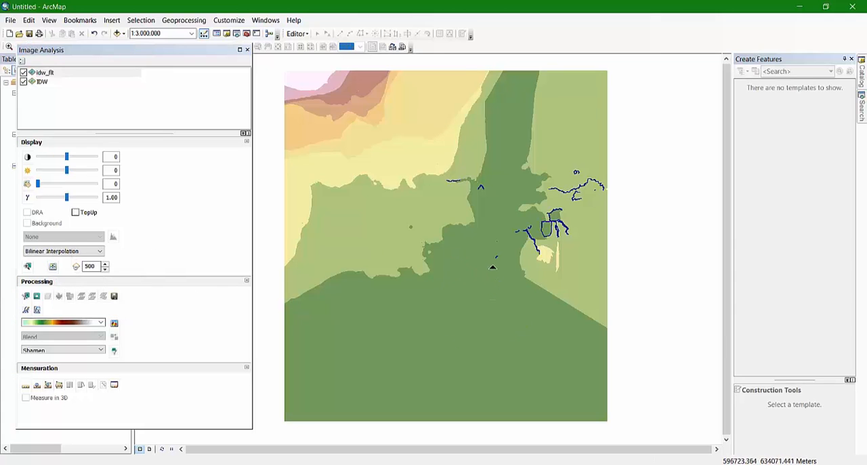
drag(510, 348, 391, 405)
key(F9)
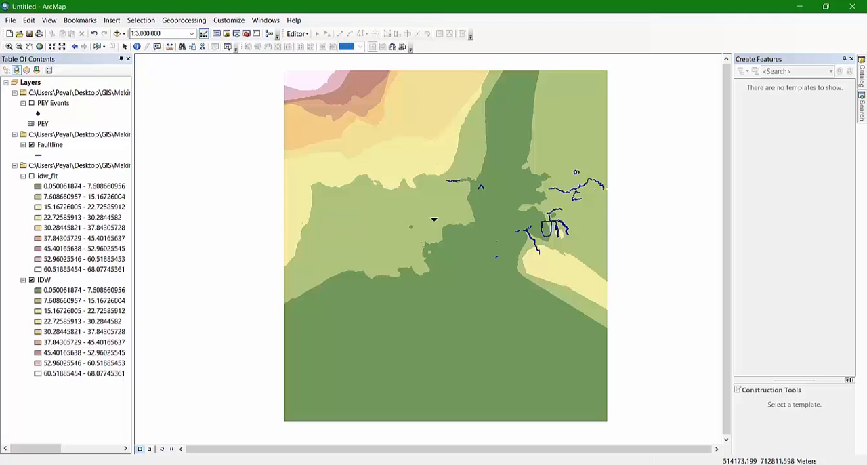
Add the dem_bgdv1_m raster from the DEM folder of Making of DEM tutorial to the map
click(116, 33)
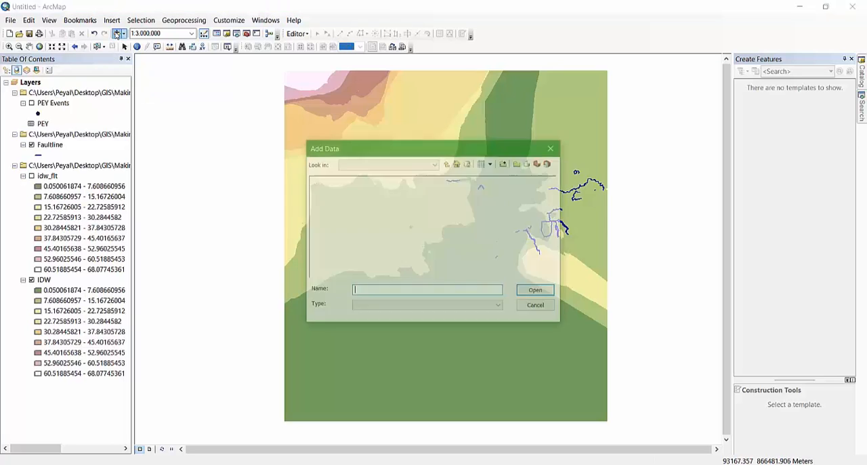
click(447, 164)
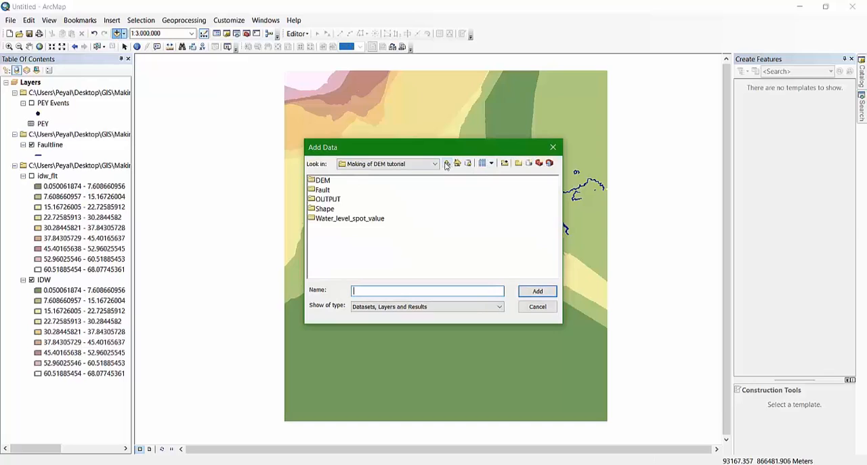
double_click(324, 180)
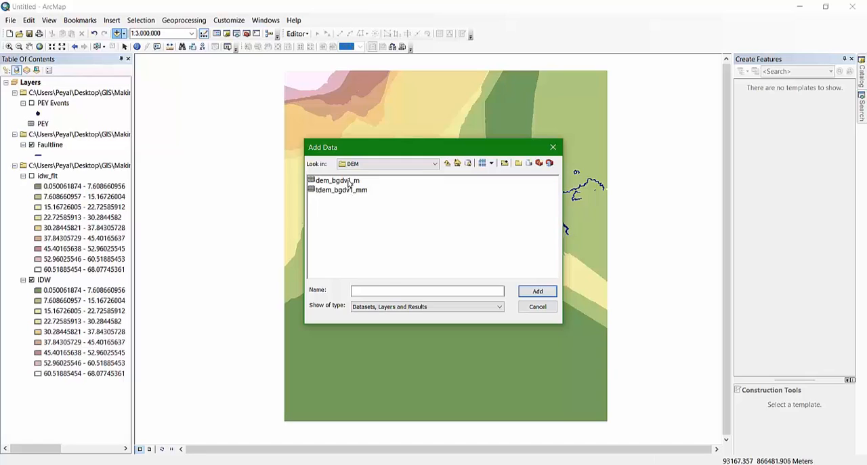
click(348, 180)
click(534, 291)
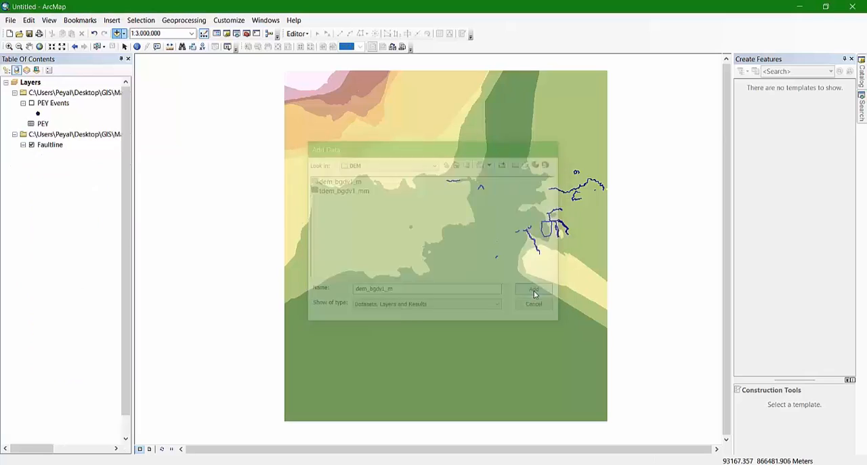
click(57, 178)
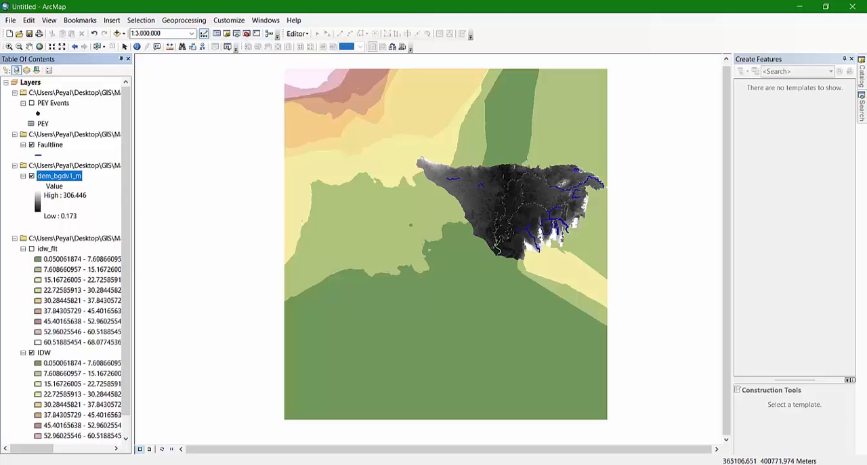
Start the Raster Calculator from the Spatial Analyst Map Algebra tools in ArcToolbox
click(325, 464)
click(822, 437)
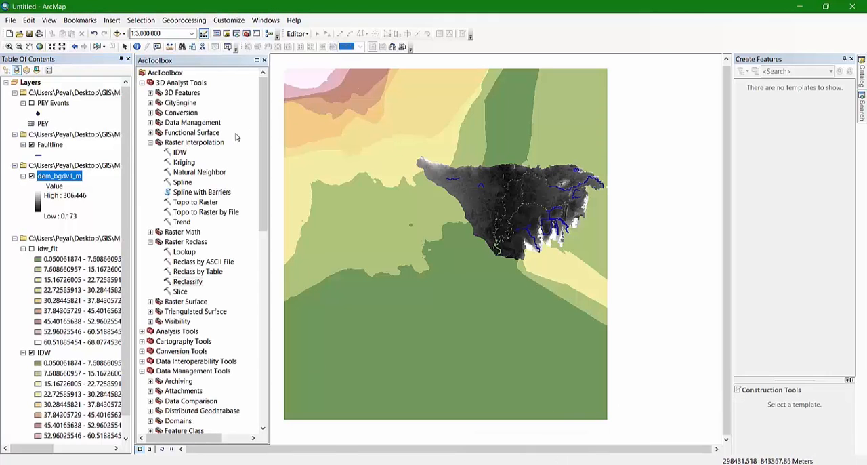
click(188, 281)
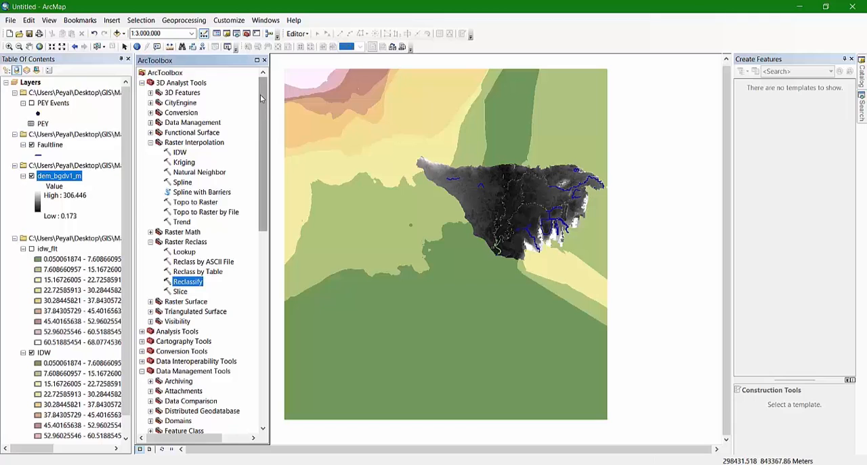
click(141, 83)
click(141, 132)
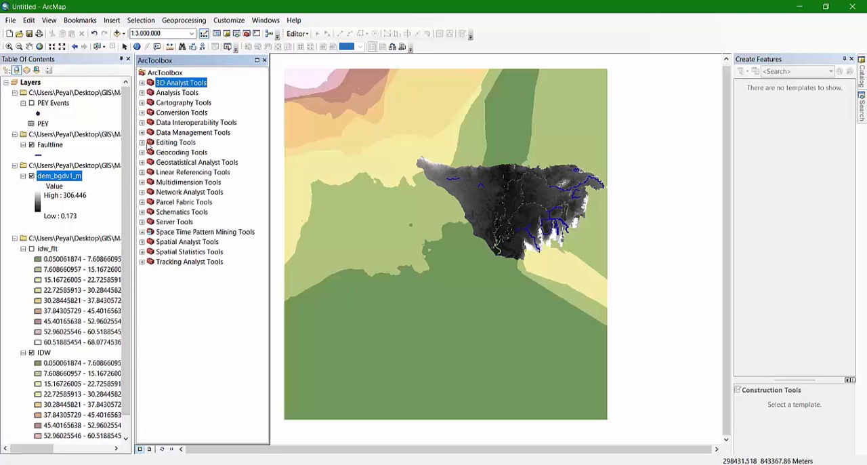
click(142, 242)
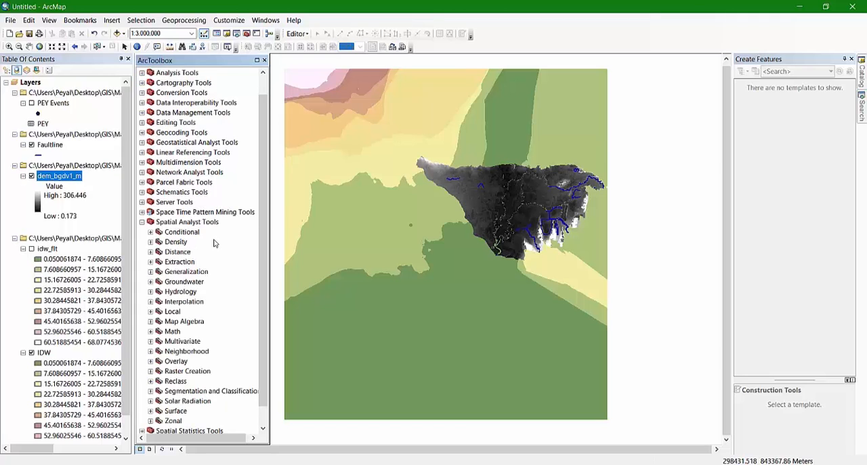
scroll(214, 243, down, 1)
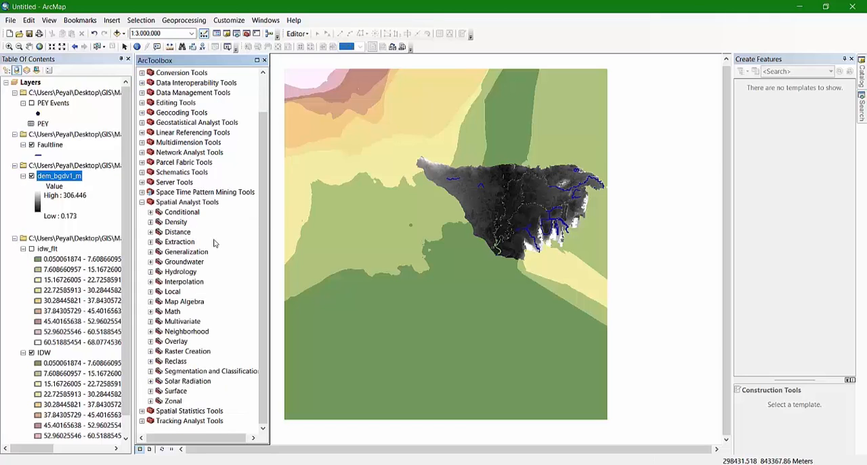
click(150, 301)
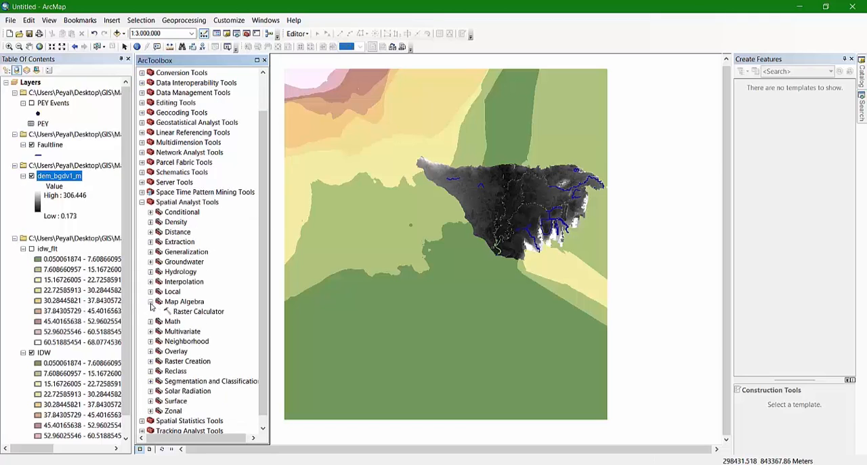
double_click(199, 311)
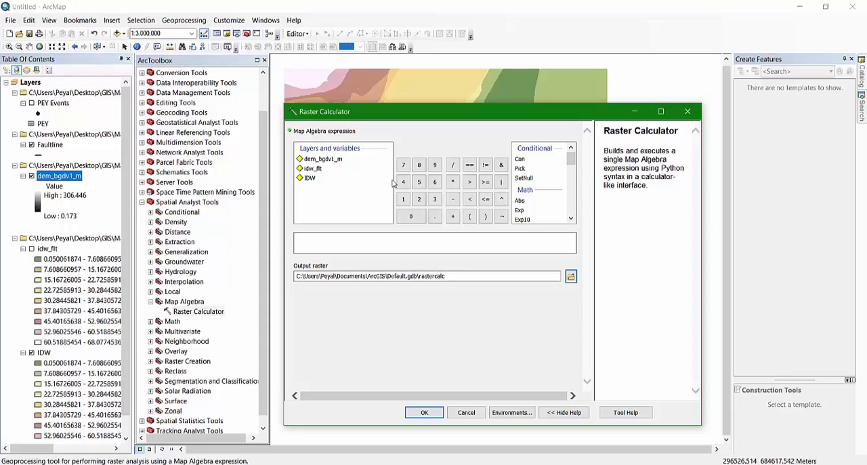
drag(426, 118, 380, 124)
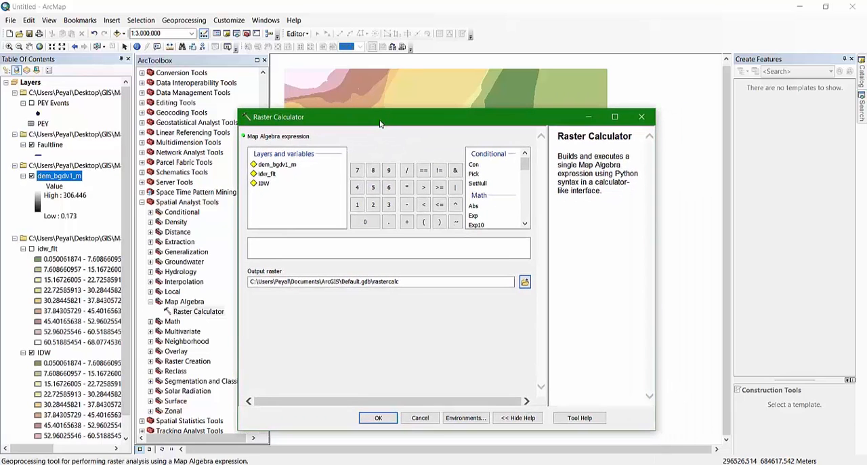
Add dem_bgdv1_m to the map algebra expression, allowing the ActiveX interaction, and clear the expression again
click(281, 168)
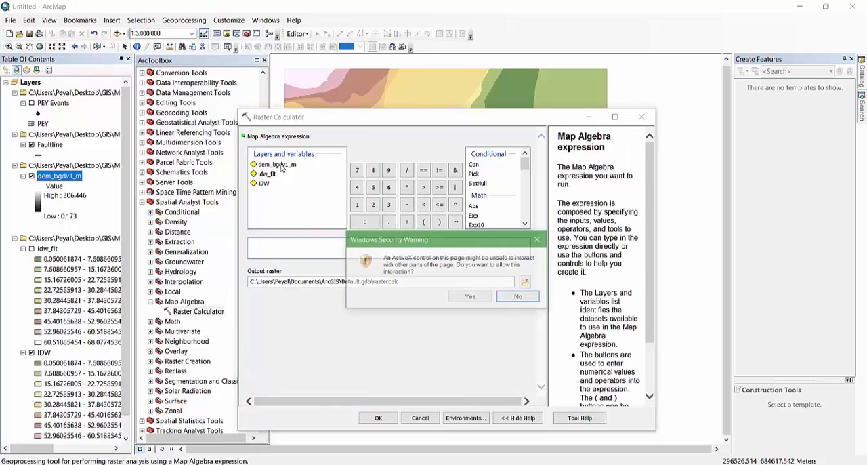
click(471, 297)
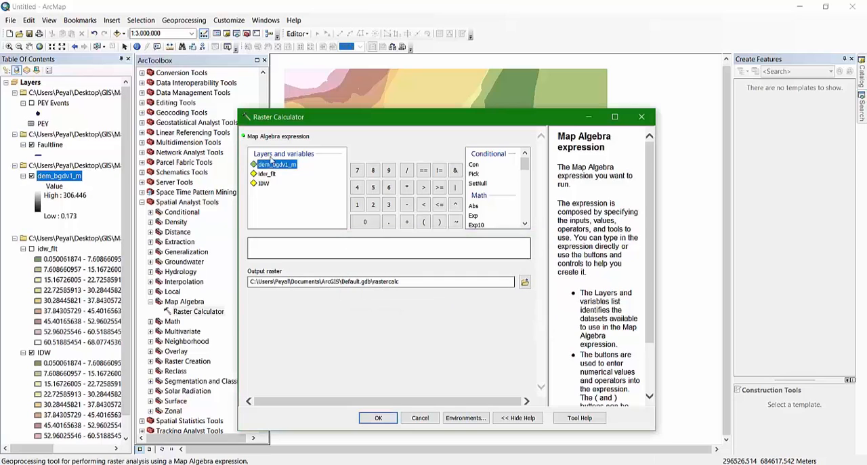
double_click(279, 165)
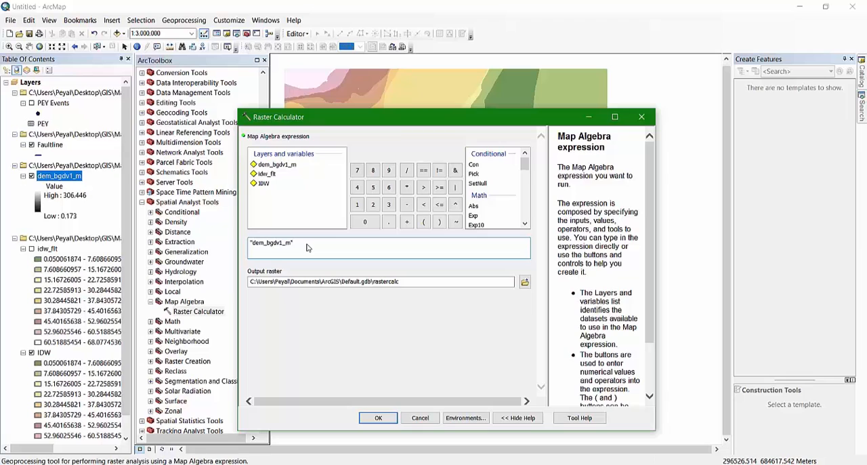
drag(301, 247, 244, 248)
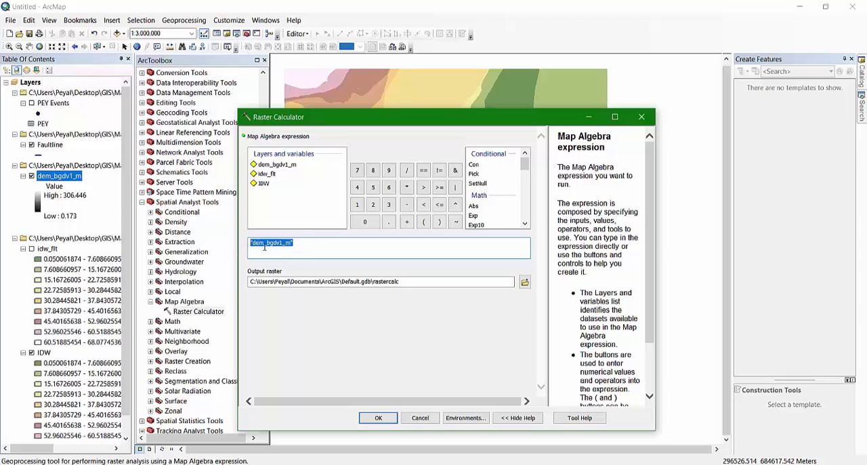
click(309, 248)
drag(267, 251, 207, 253)
key(BackSpace)
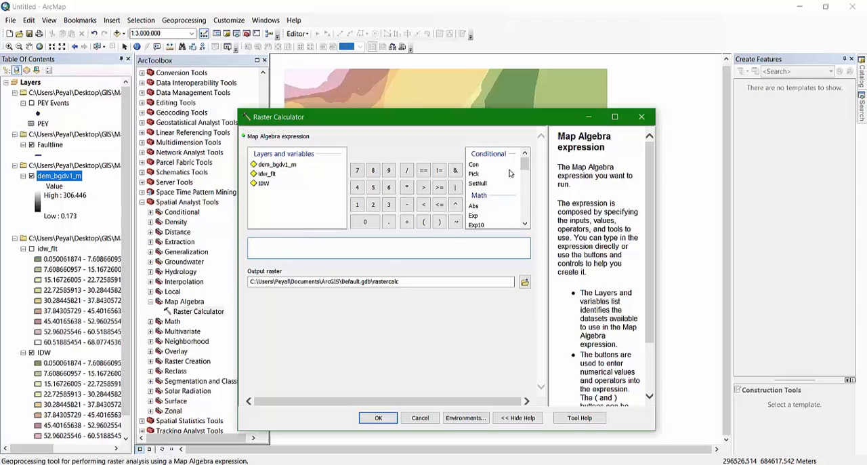
Build the map algebra expression Float("dem_bgdv1_m" * 1000) and cancel the Raster Calculator without running it
mouse_move(522, 165)
mouse_down()
mouse_move(524, 224)
mouse_move(523, 157)
mouse_move(523, 166)
mouse_up()
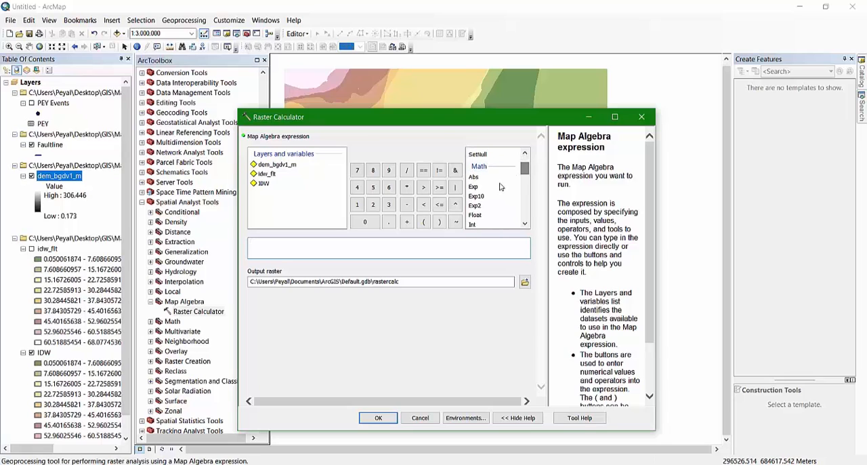
click(477, 216)
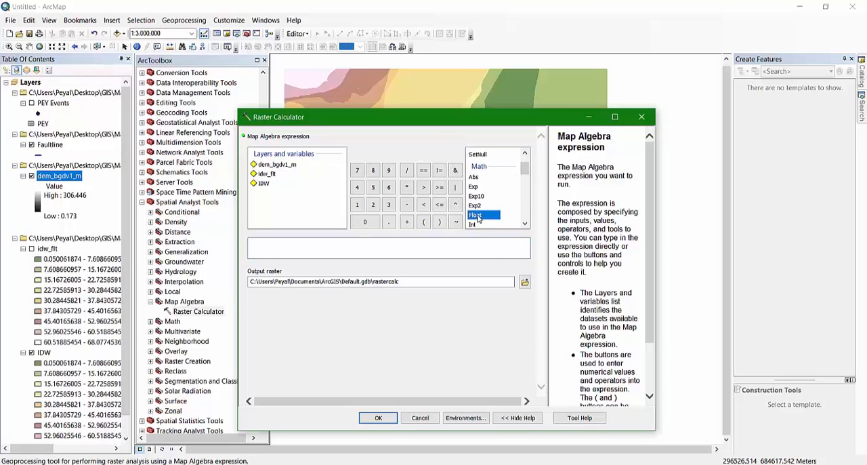
double_click(478, 215)
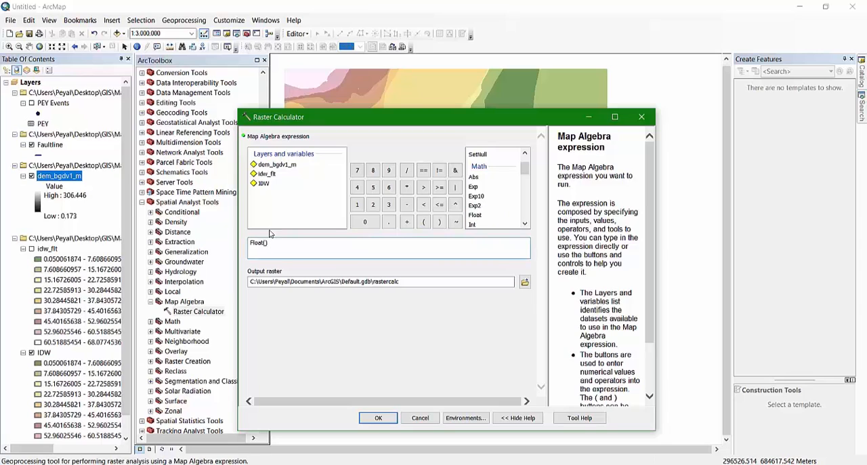
double_click(274, 165)
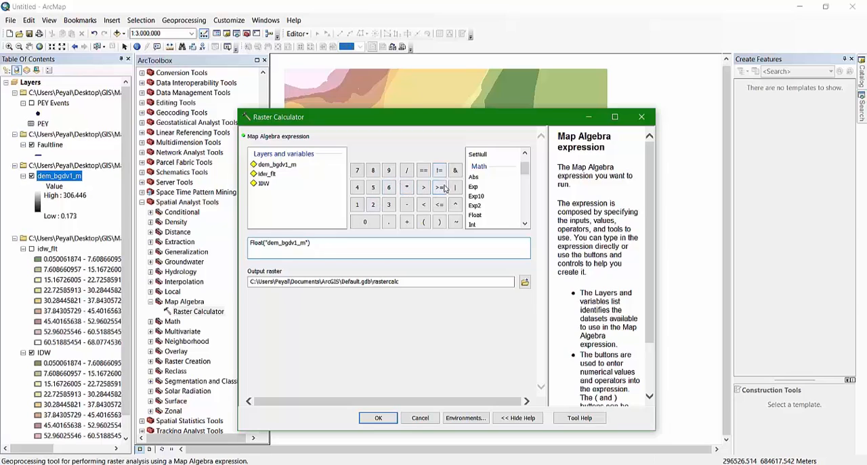
click(407, 190)
click(357, 204)
click(363, 220)
click(420, 418)
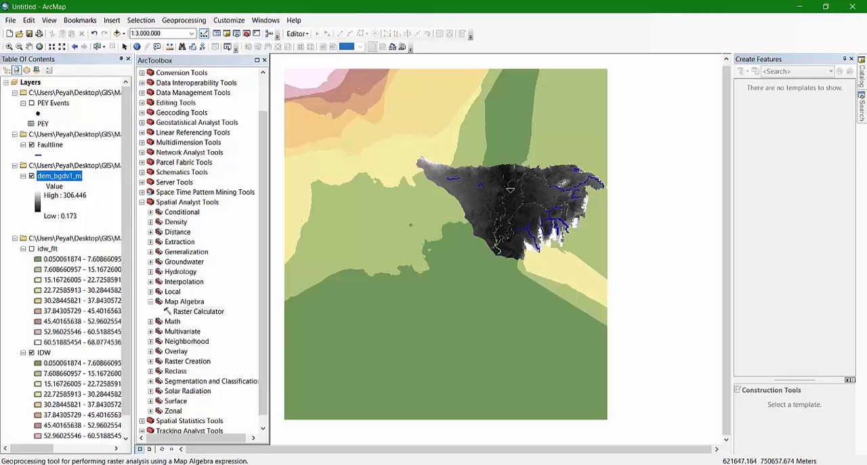
scroll(527, 191, up, 2)
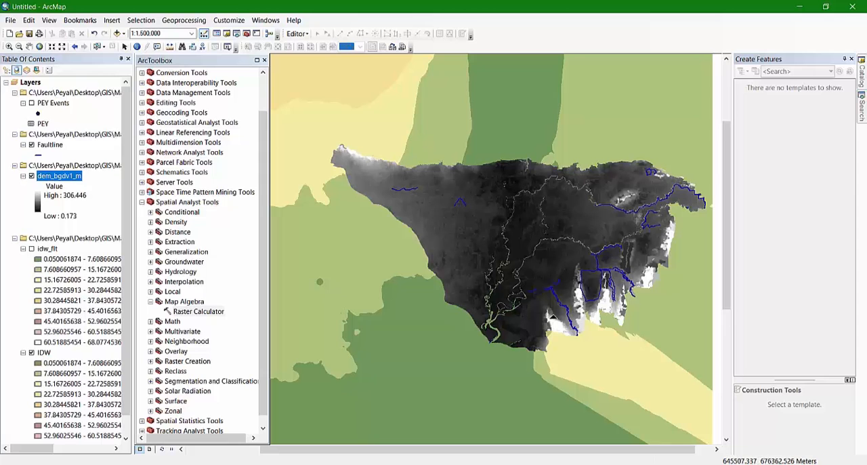
scroll(496, 210, down, 3)
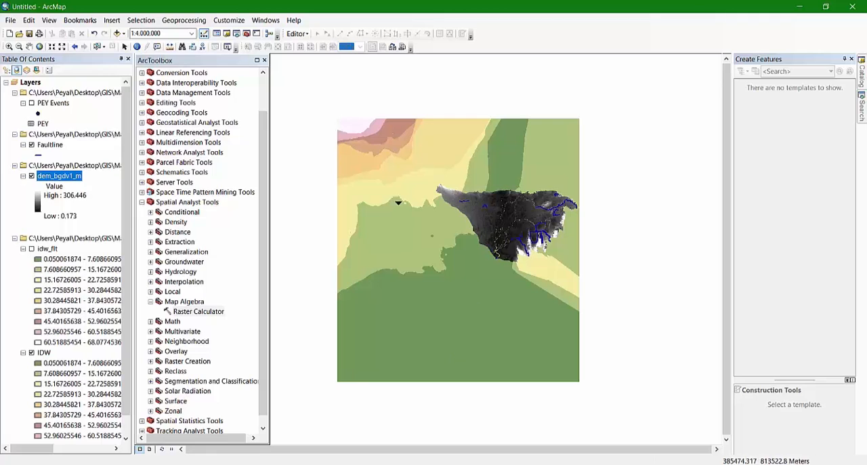
scroll(520, 180, up, 2)
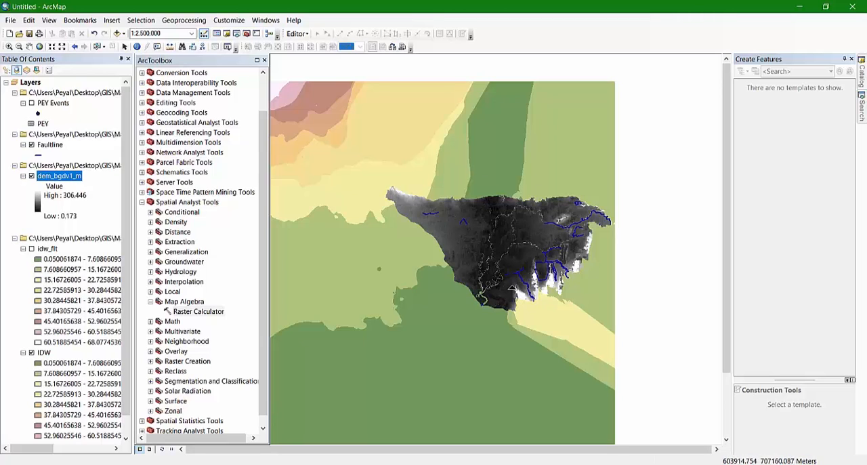
scroll(520, 235, up, 2)
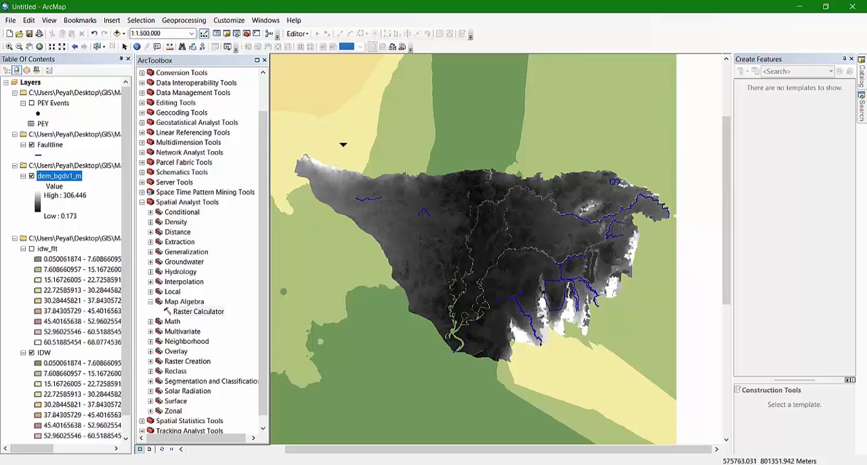
Limit the Faultline layer to a single fault with the definition query "FID" = 27
click(50, 145)
right_click(52, 145)
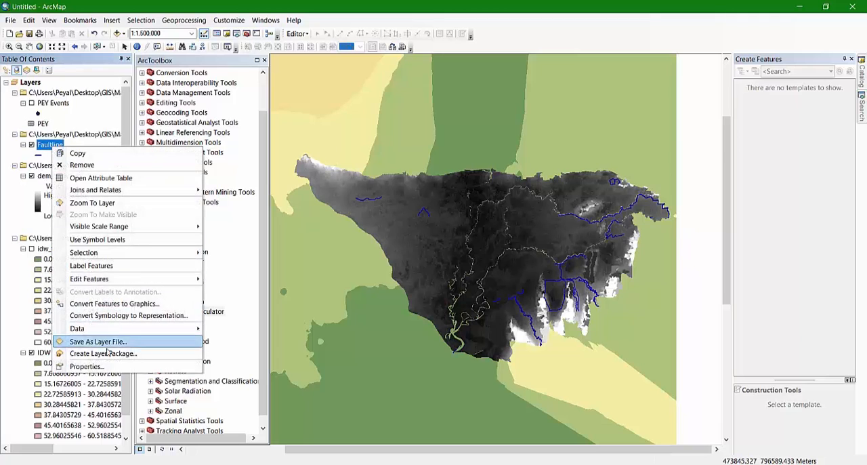
click(109, 366)
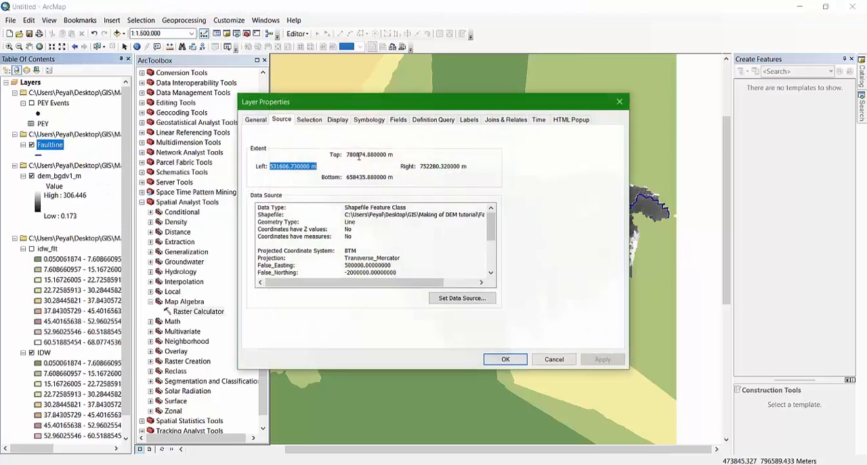
click(433, 122)
click(287, 254)
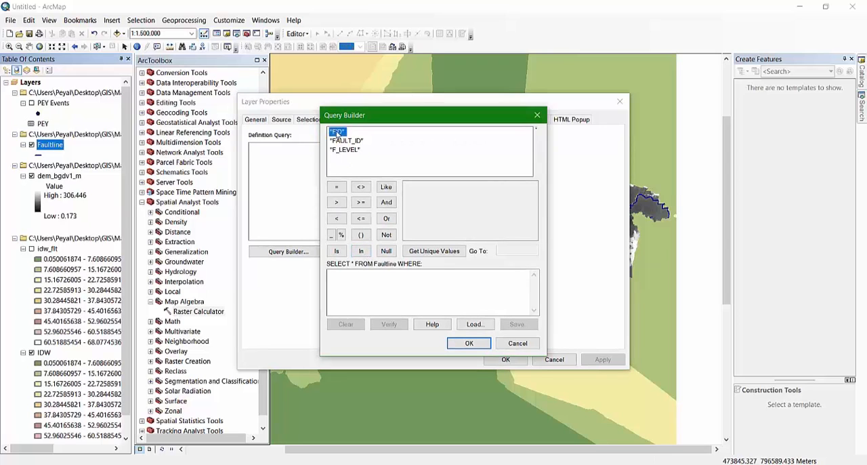
double_click(336, 132)
click(441, 252)
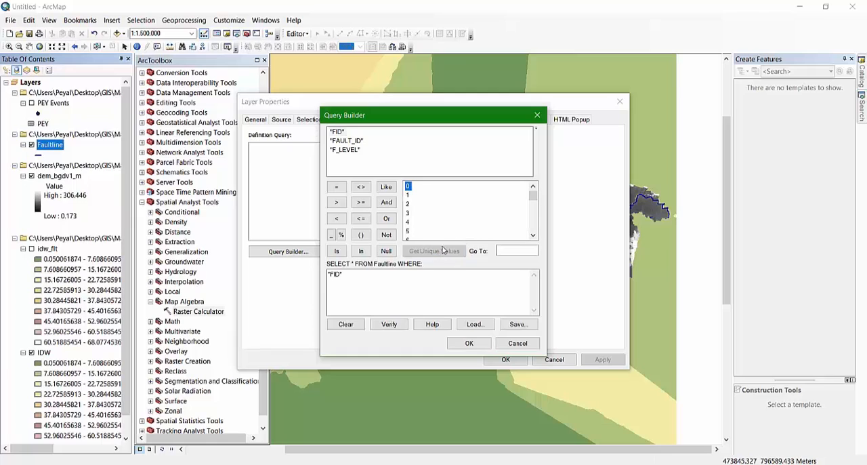
drag(535, 197, 533, 230)
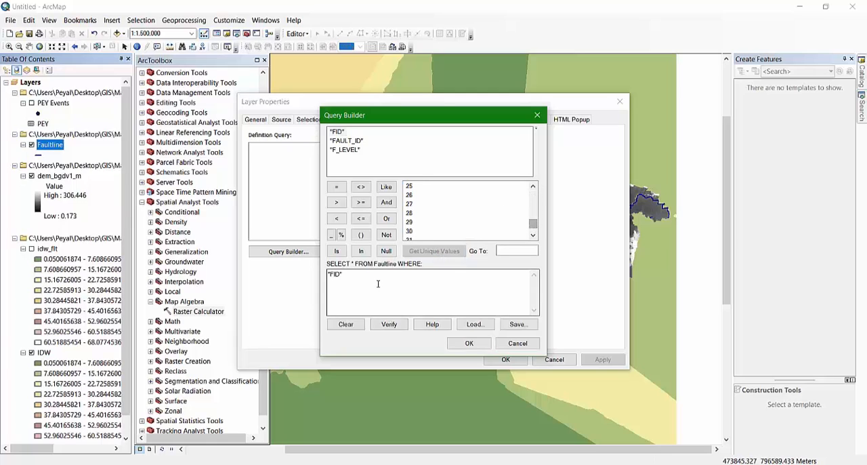
click(336, 187)
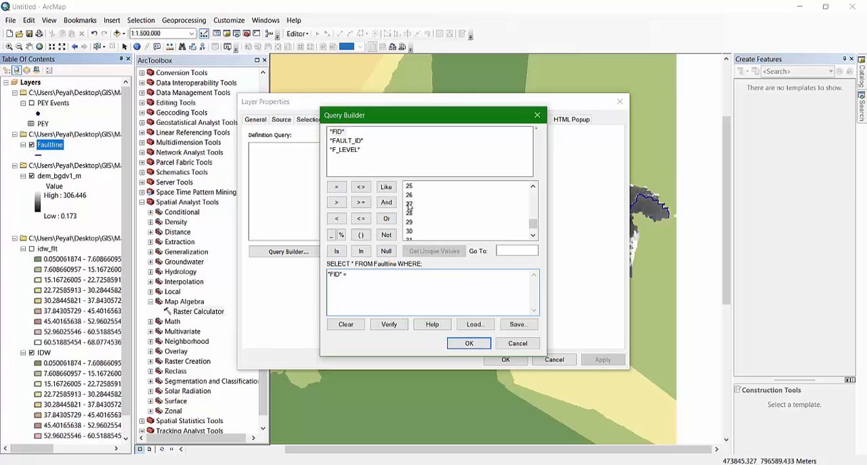
click(469, 343)
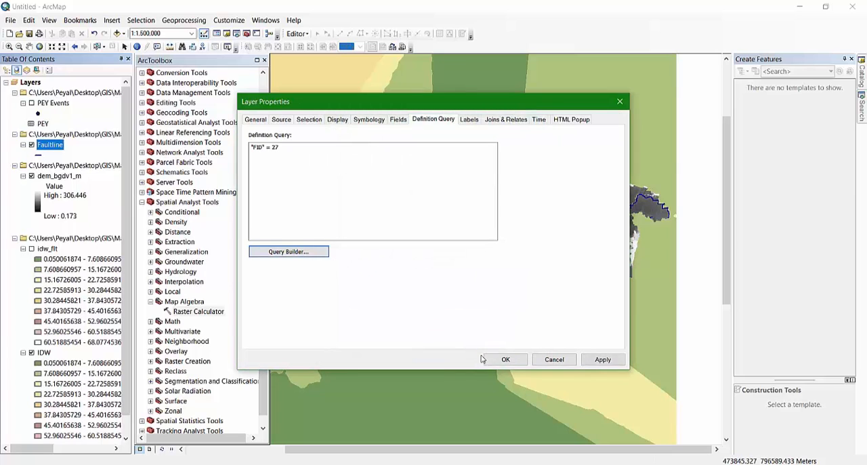
click(505, 359)
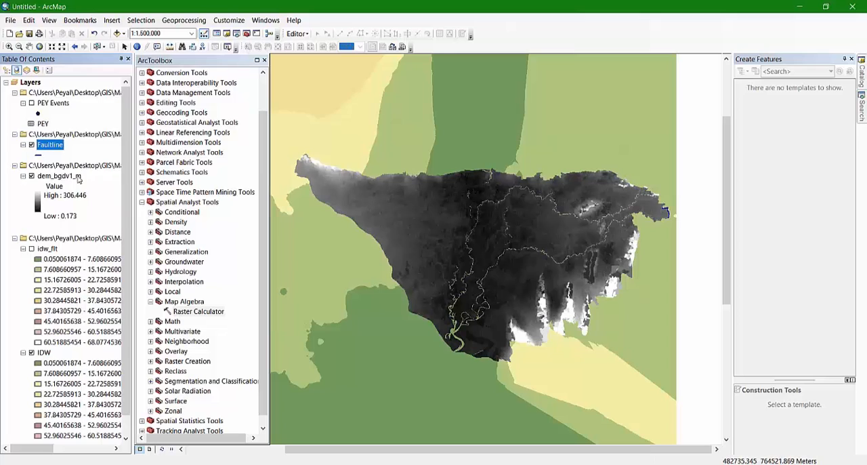
Toggle the Faultline layer's visibility off and on, and inspect the filtered fault up close at the DEM's eastern end
click(31, 145)
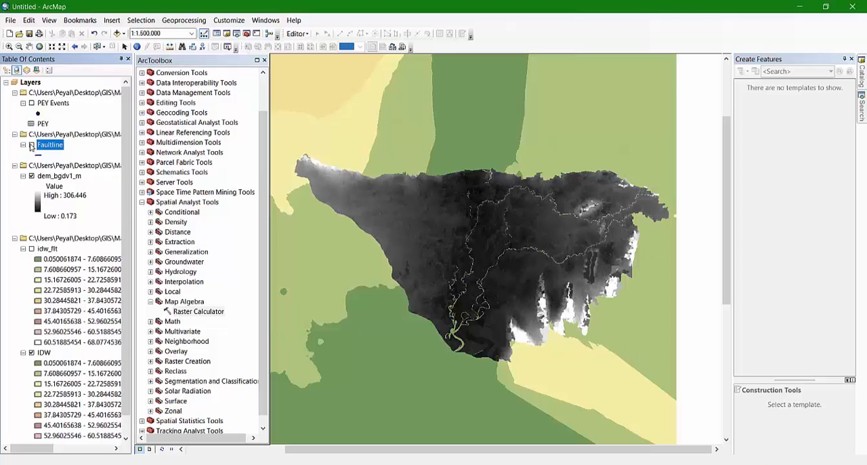
click(31, 145)
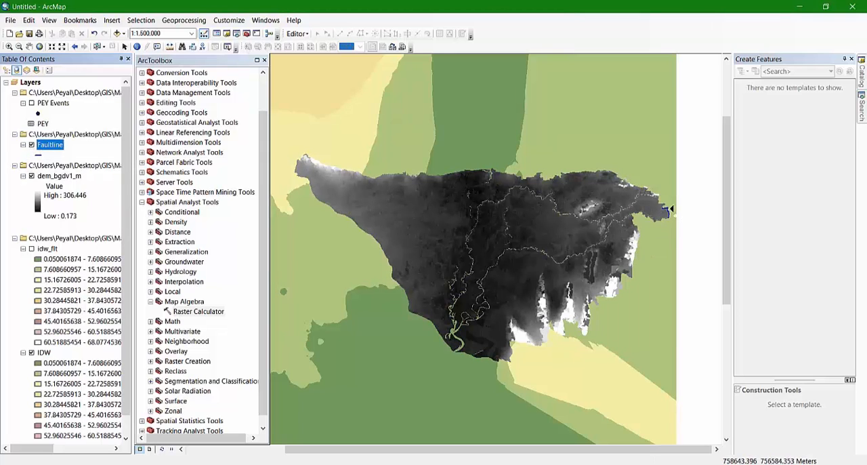
scroll(669, 210, down, 3)
scroll(669, 210, down, 3)
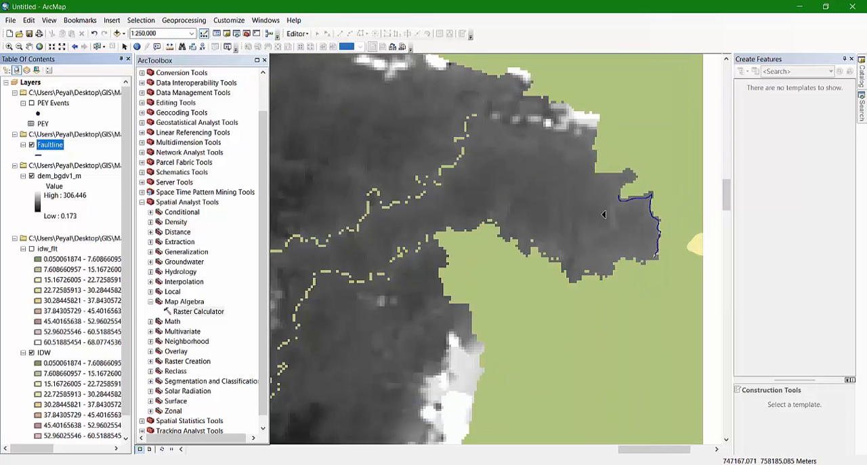
Limit the Faultline layer to a different fault with the definition query "FID" = 32 and bring that fault into close view
right_click(62, 145)
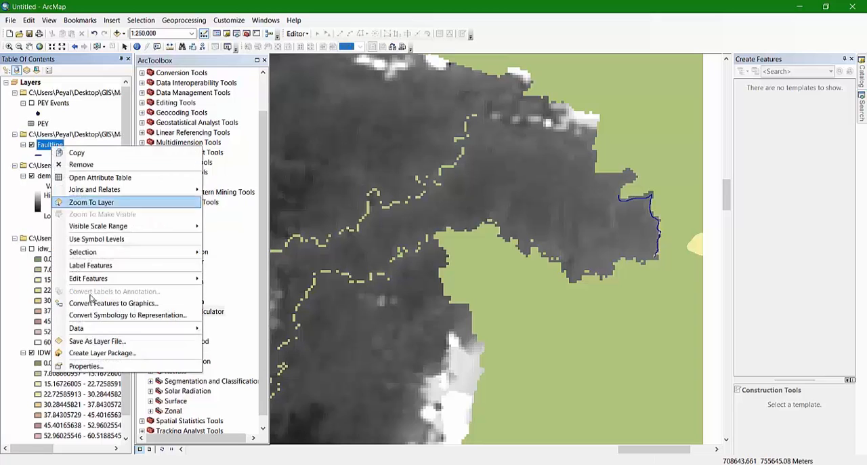
click(109, 370)
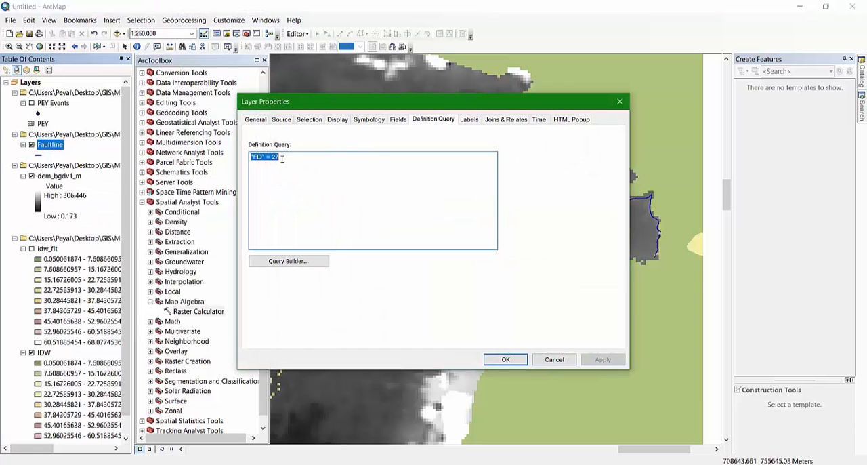
click(287, 158)
key(BackSpace)
key(BackSpace)
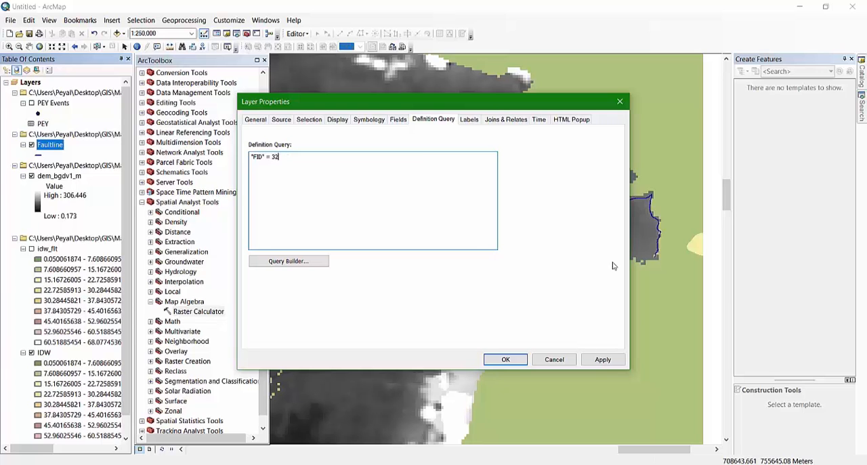
click(506, 359)
scroll(406, 248, up, 5)
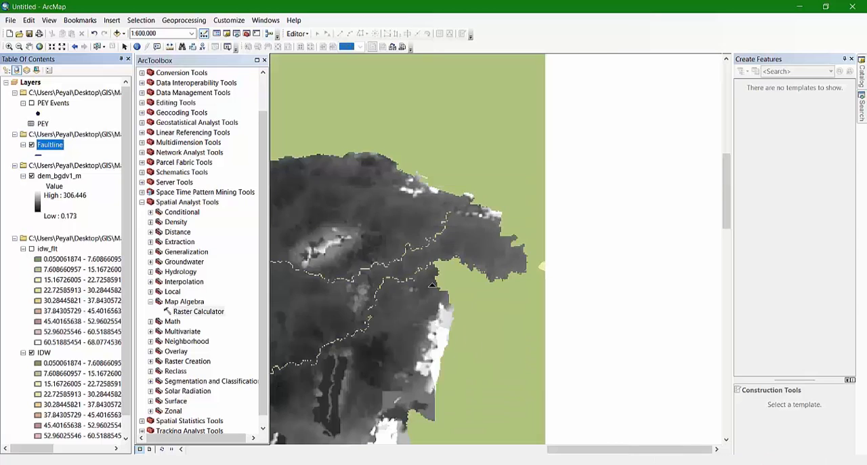
scroll(420, 244, up, 1)
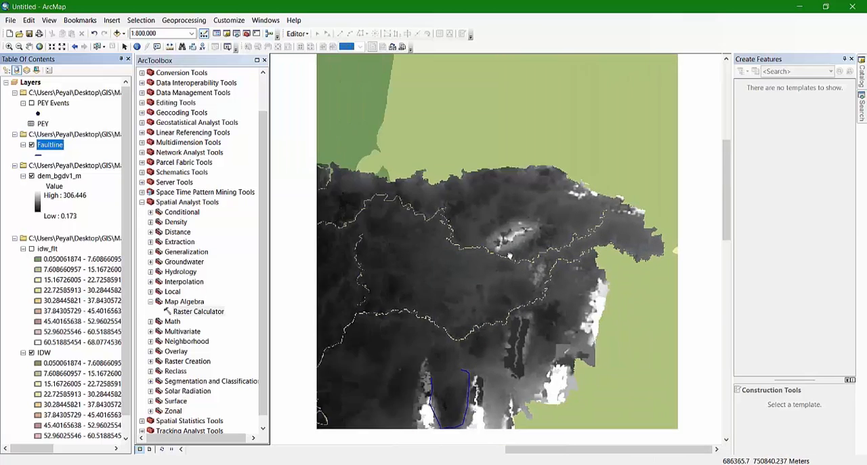
drag(511, 256, 550, 183)
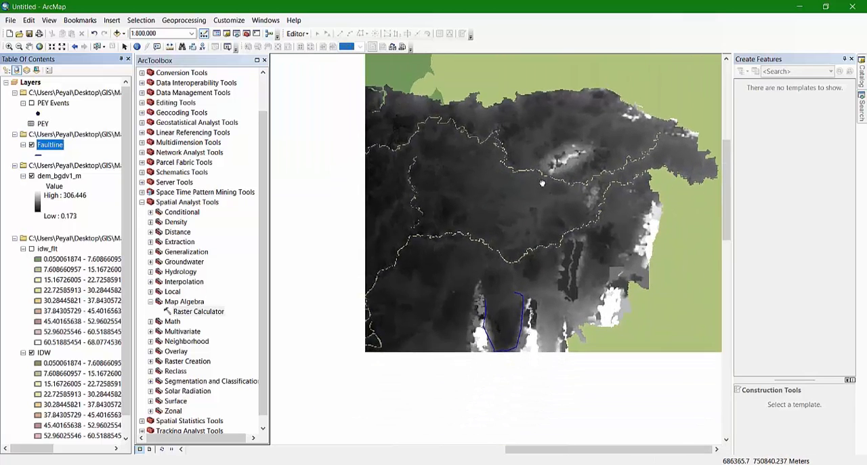
scroll(502, 329, down, 3)
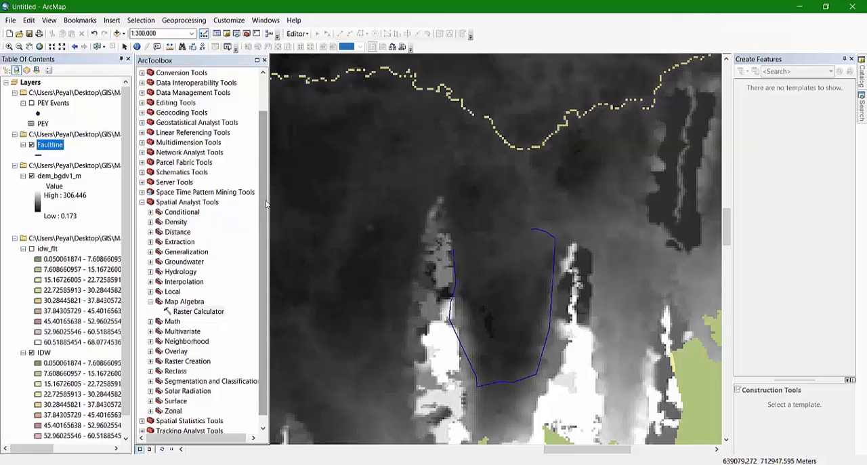
Start the 3D Analyst IDW interpolation with PEY Events as input points and POINT_Z as the Z value field
drag(264, 202, 264, 158)
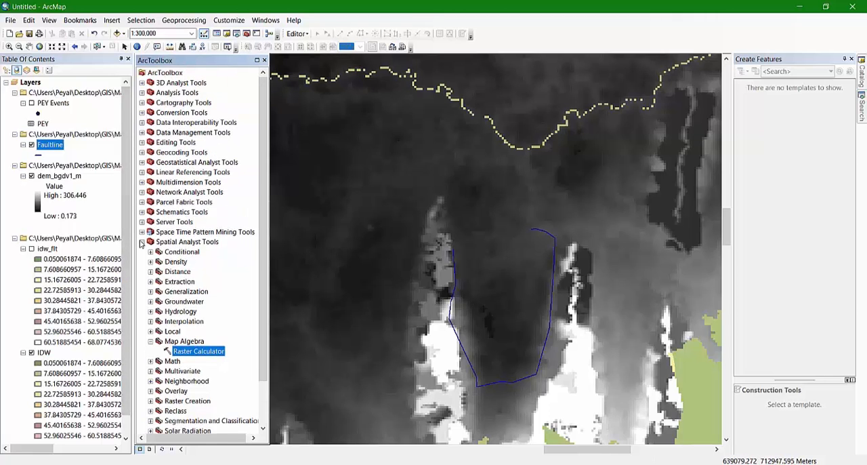
scroll(187, 239, down, 2)
scroll(187, 238, up, 2)
click(142, 83)
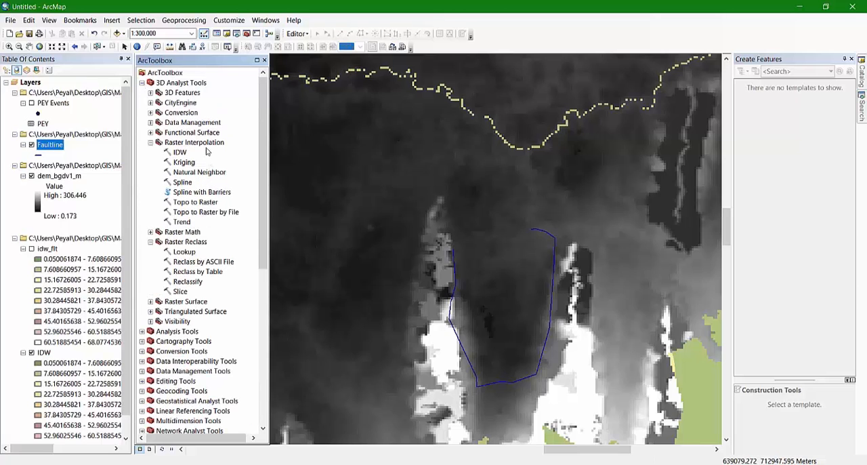
double_click(179, 153)
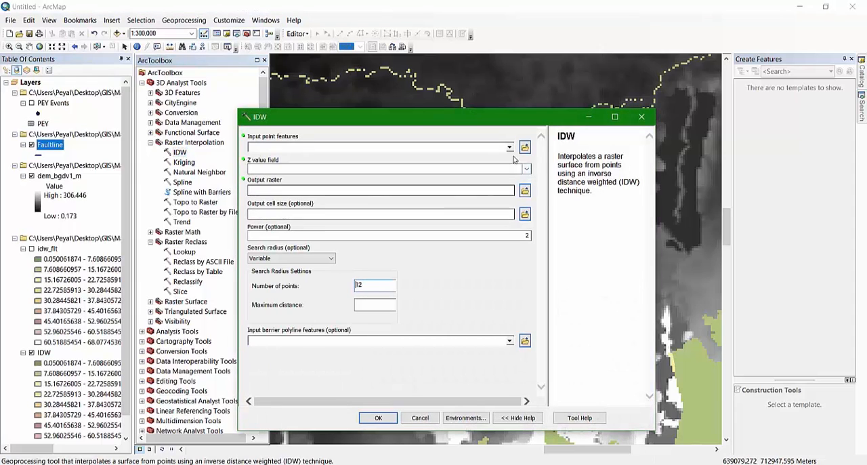
click(509, 150)
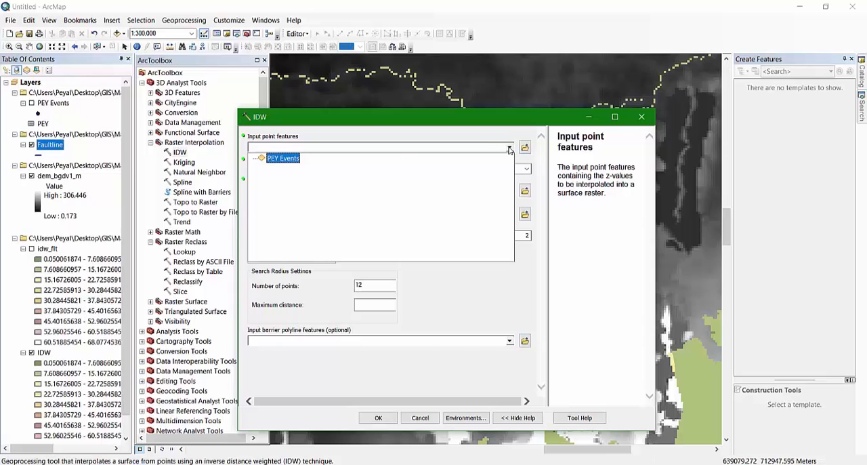
click(277, 159)
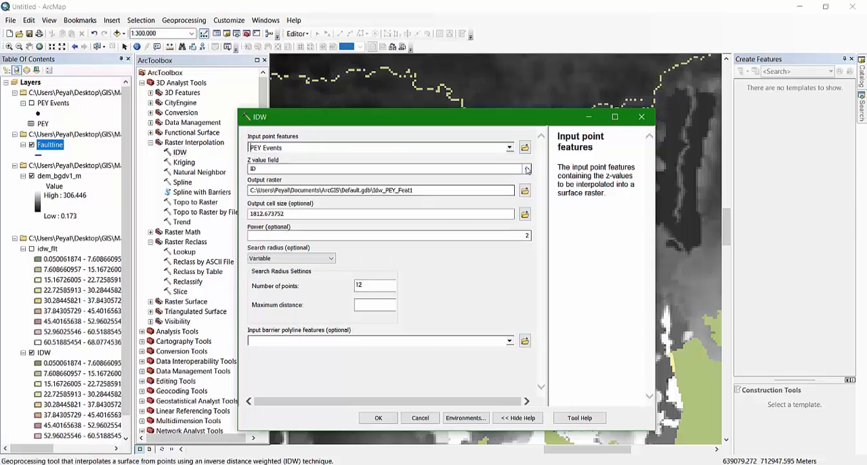
click(470, 296)
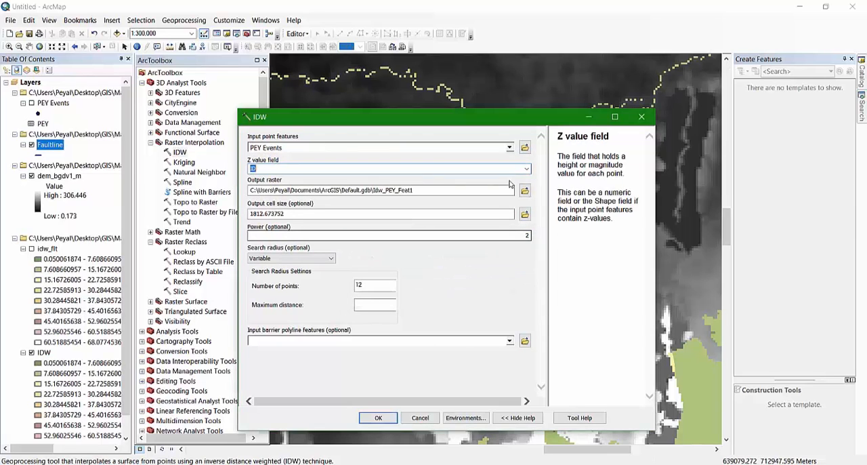
click(527, 168)
click(302, 212)
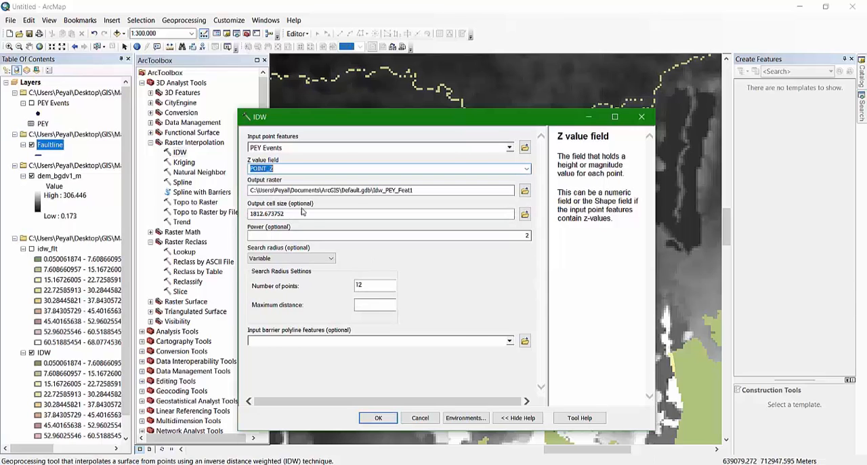
Set the IDW output raster to idw_flt_cmp in the OUTPUT folder
click(524, 191)
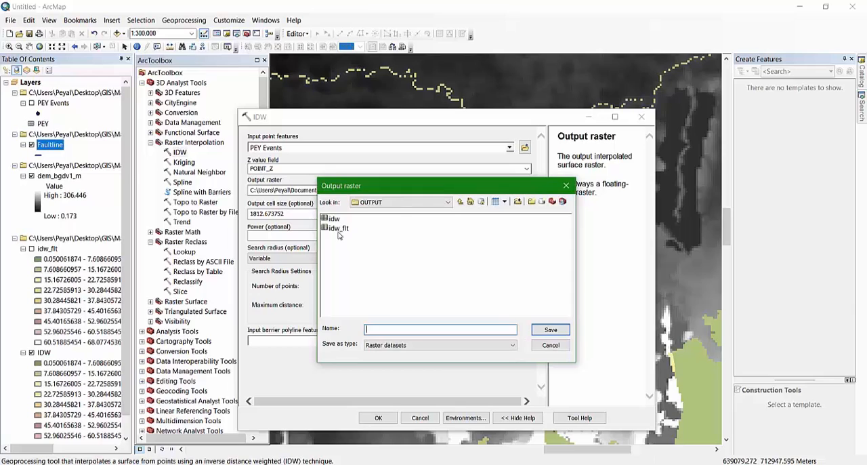
click(337, 230)
click(397, 329)
text(_flt_cmp)
click(550, 330)
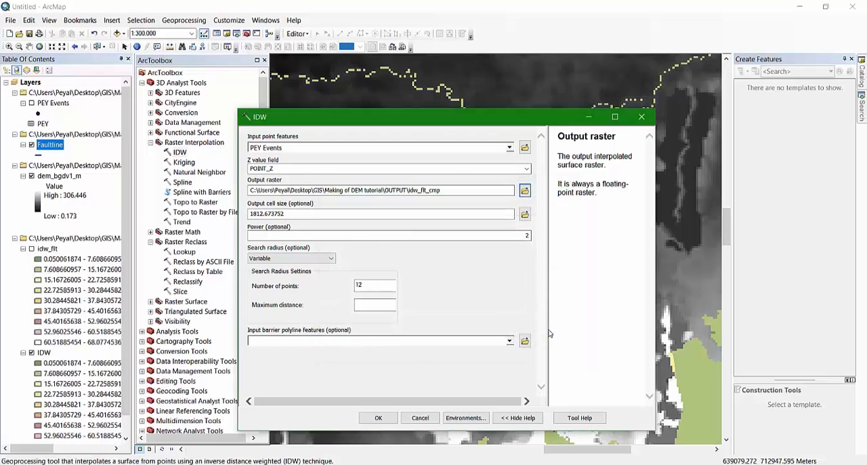
Set the output cell size to 300 and use Faultline as the input barrier polyline features
double_click(288, 214)
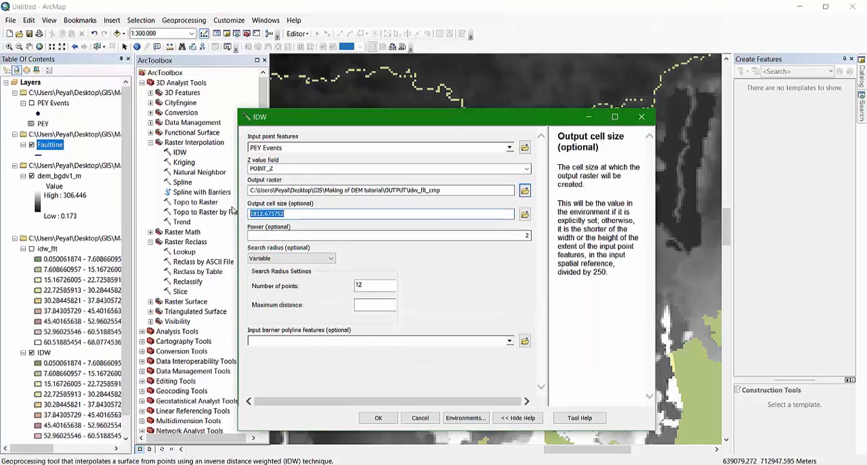
text(300)
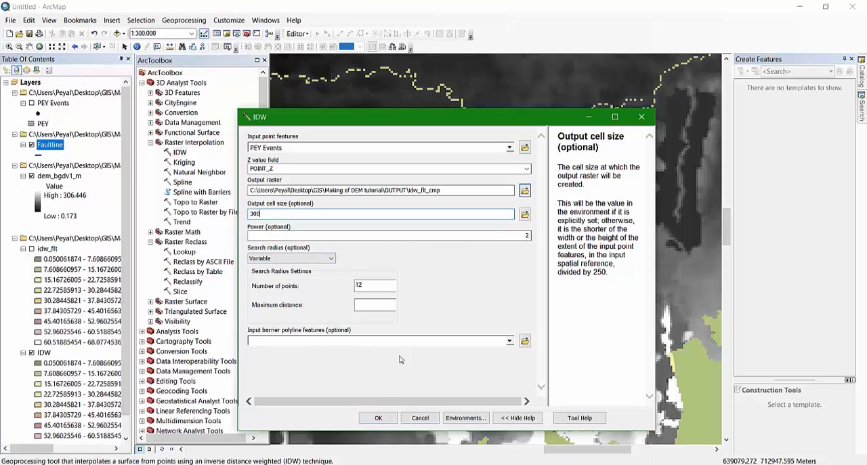
click(508, 341)
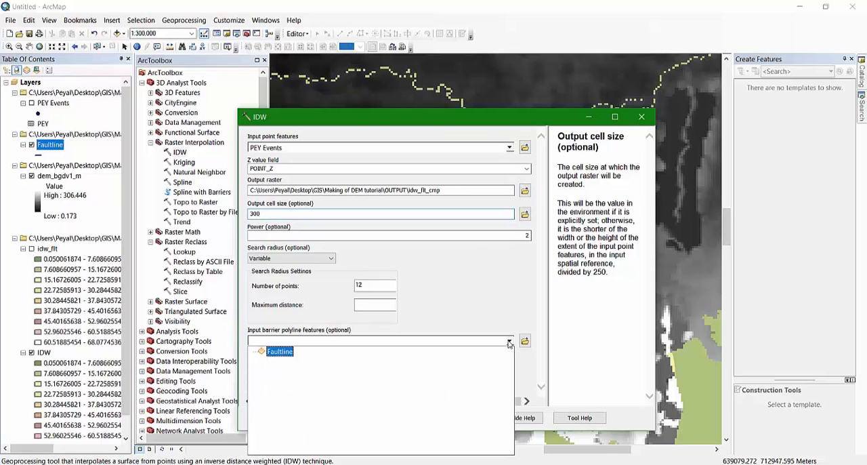
click(278, 351)
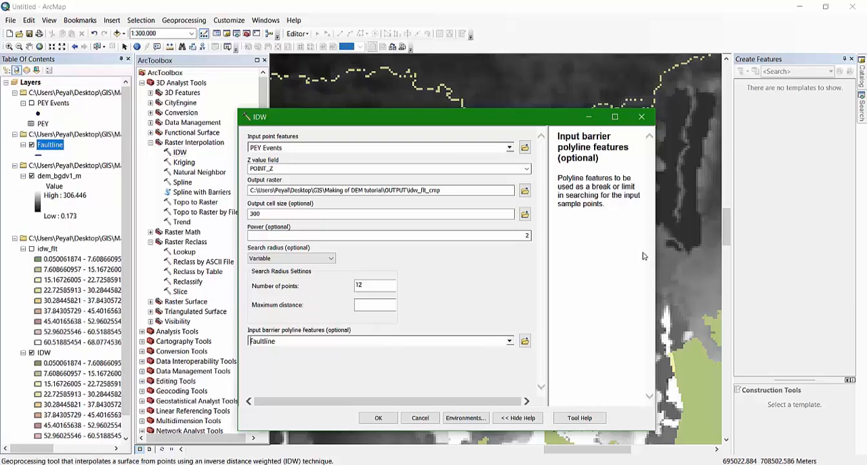
In the IDW tool's environment settings, set dem_bgdv1_m as the snap raster for the processing extent
click(466, 418)
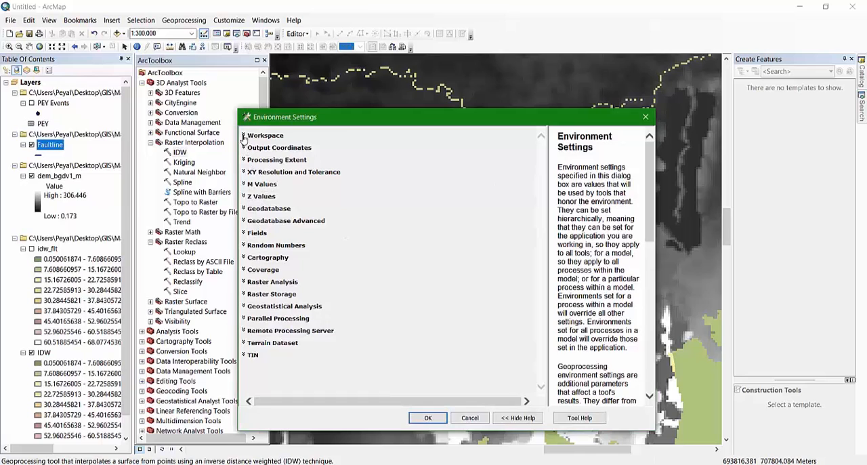
click(245, 136)
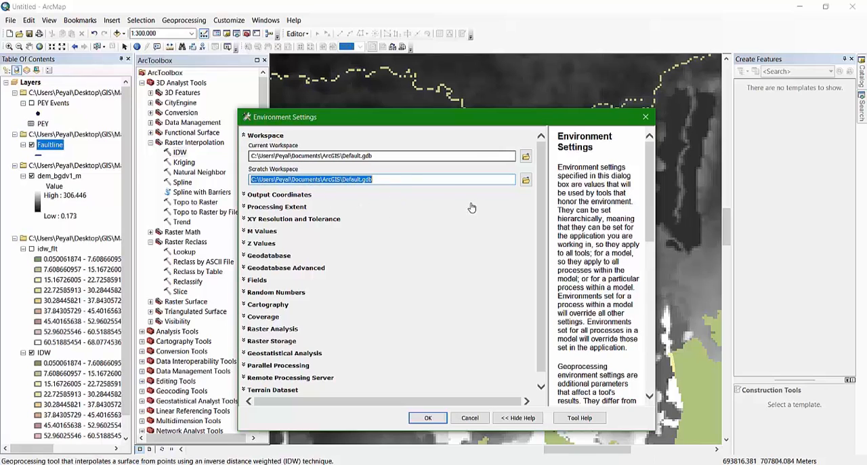
click(244, 194)
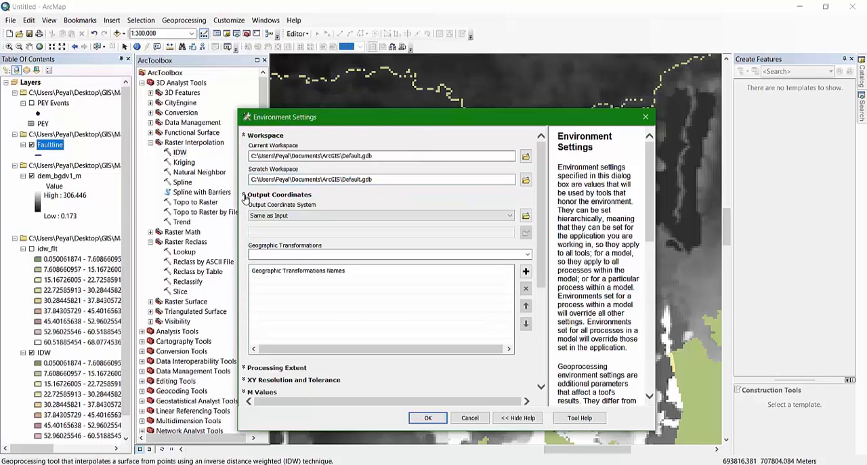
click(244, 194)
click(245, 206)
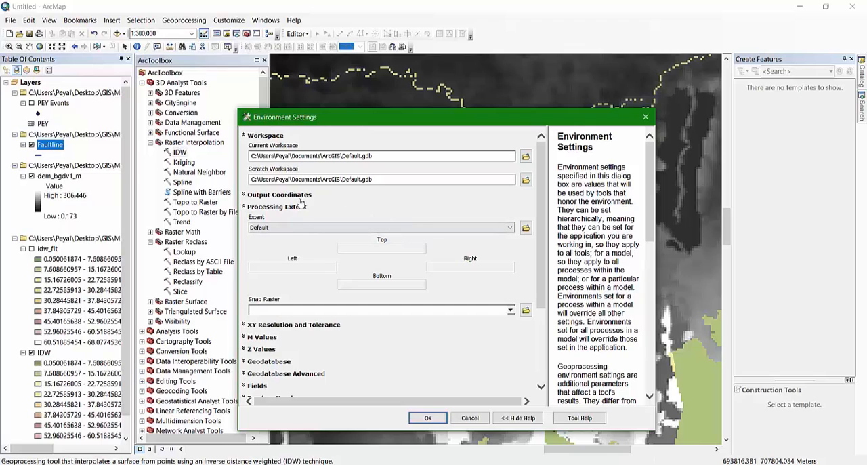
click(510, 311)
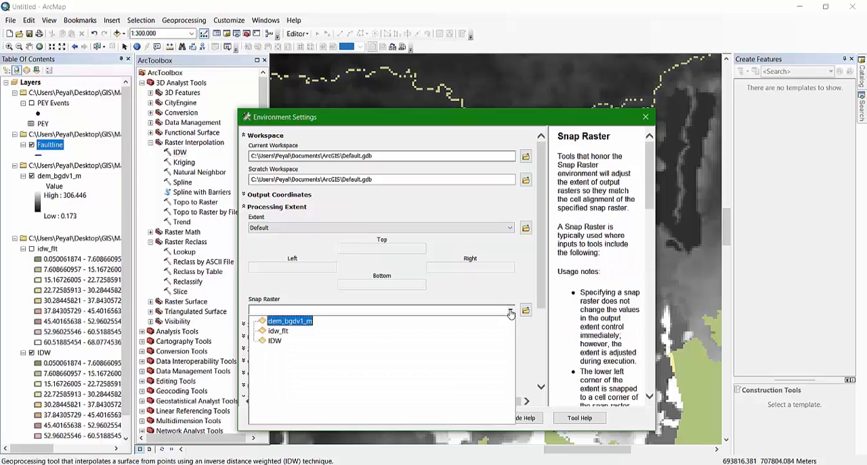
click(292, 322)
Allow the ActiveX interaction and review the available processing extent options, keeping Default
click(505, 228)
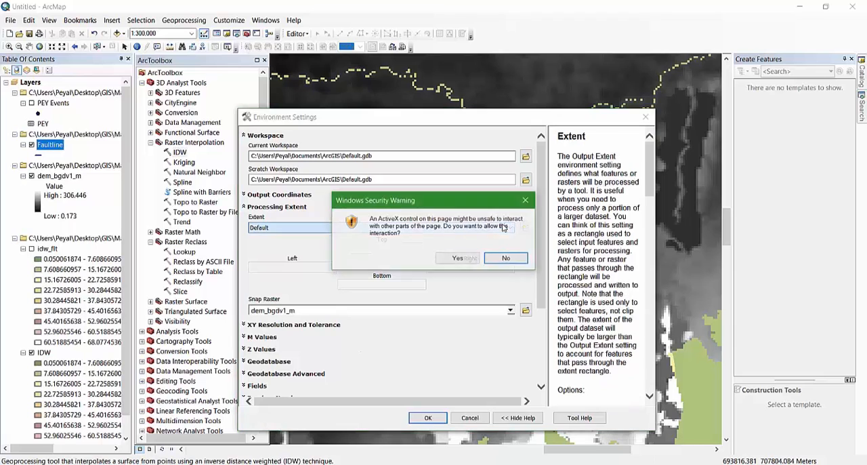
click(473, 259)
click(507, 229)
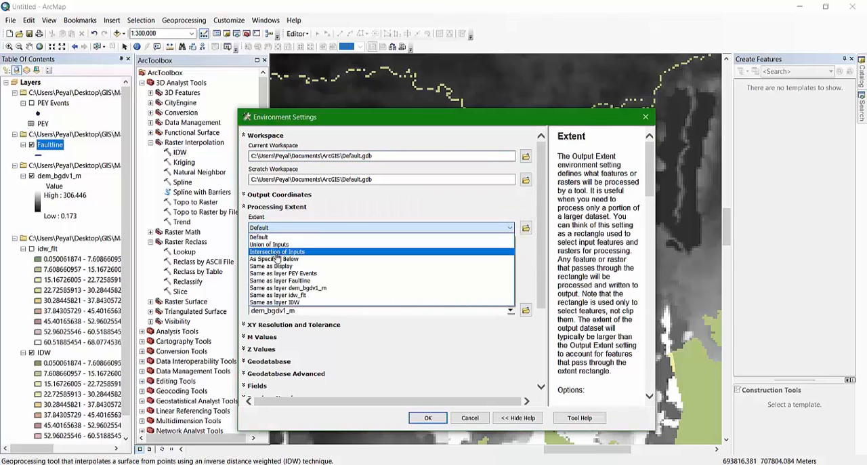
click(316, 217)
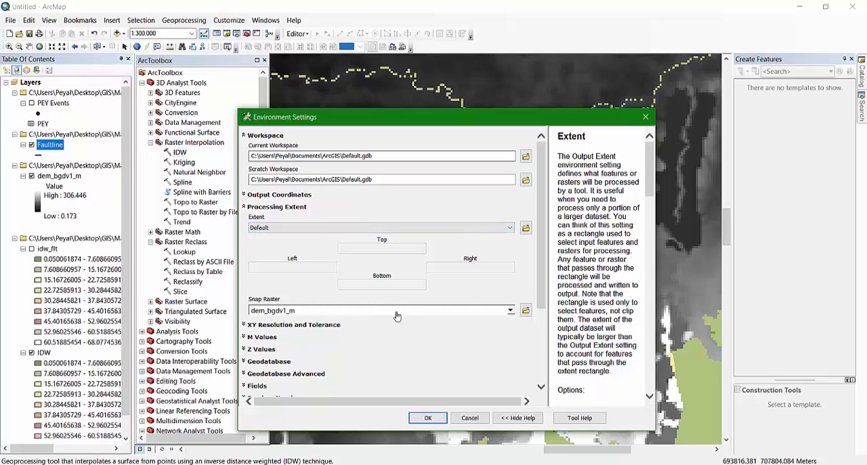
Set dem_bgdv1_m as the raster analysis mask
scroll(398, 313, down, 3)
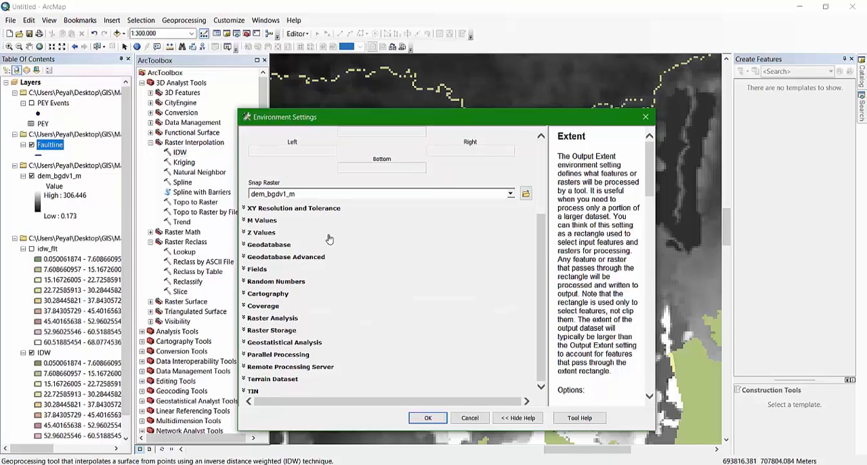
click(245, 318)
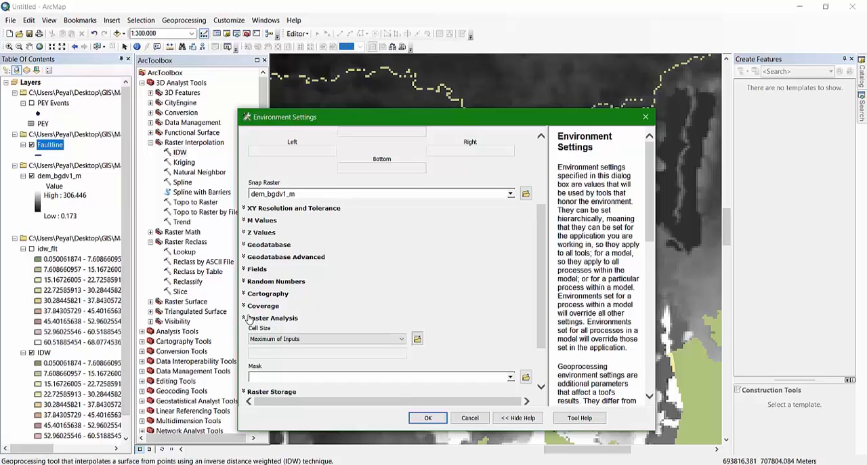
scroll(364, 292, down, 2)
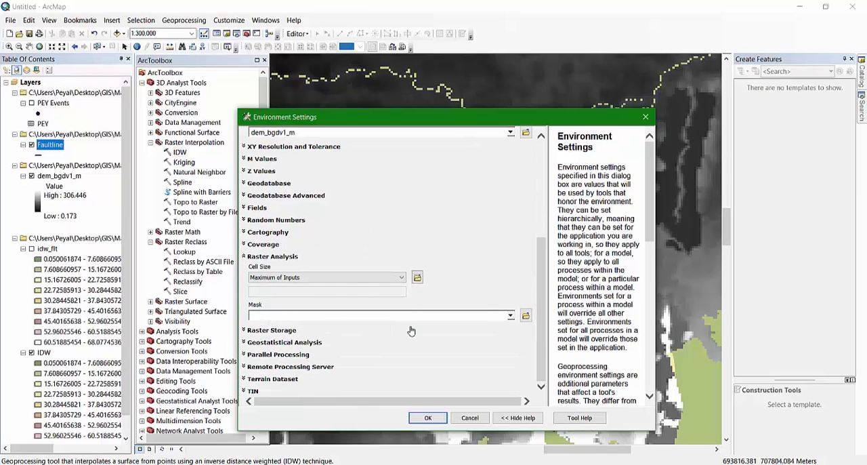
click(512, 317)
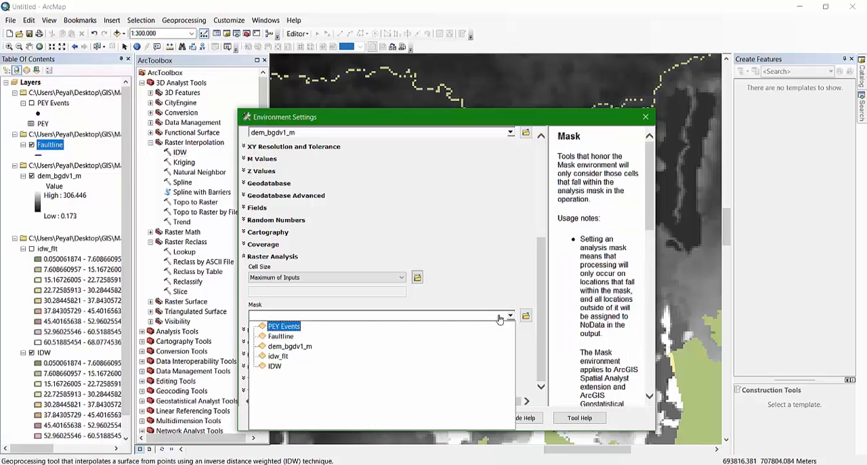
click(288, 346)
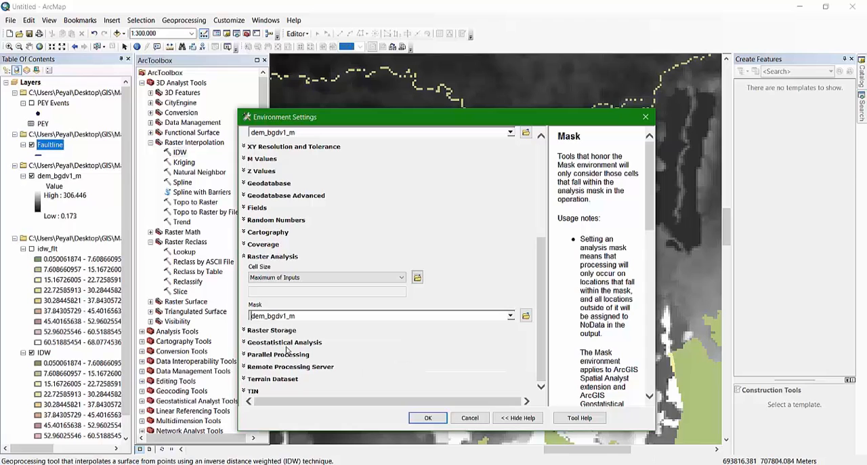
Set the raster analysis cell size to Same as layer dem_bgdv1_m and apply the environment settings
scroll(331, 325, up, 3)
click(330, 320)
click(247, 319)
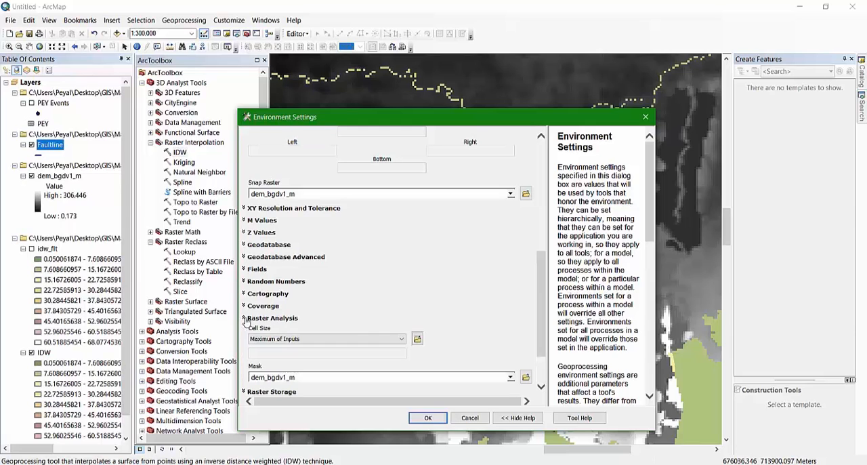
scroll(409, 309, down, 2)
click(358, 278)
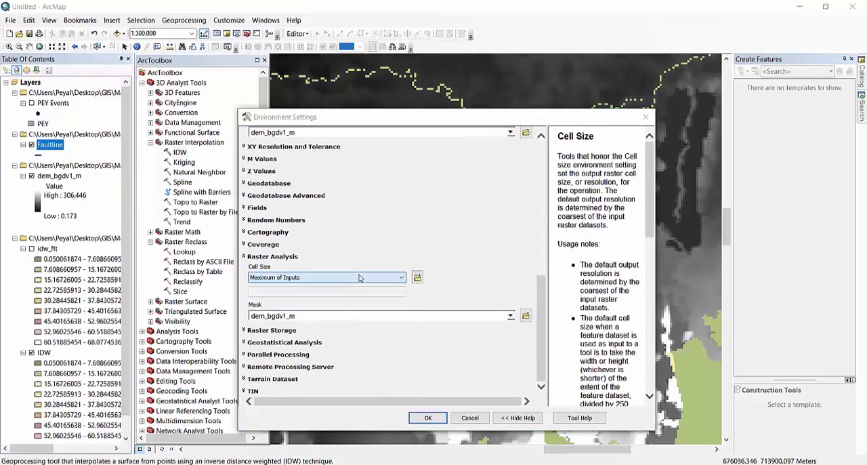
click(457, 258)
click(376, 278)
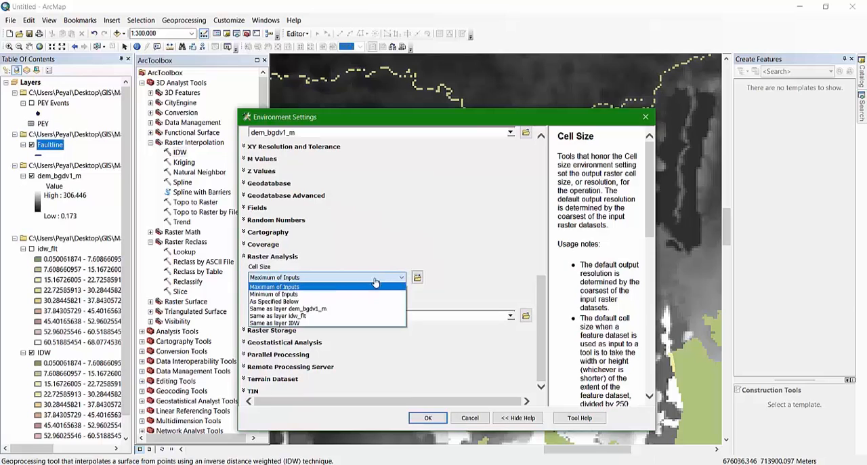
click(306, 309)
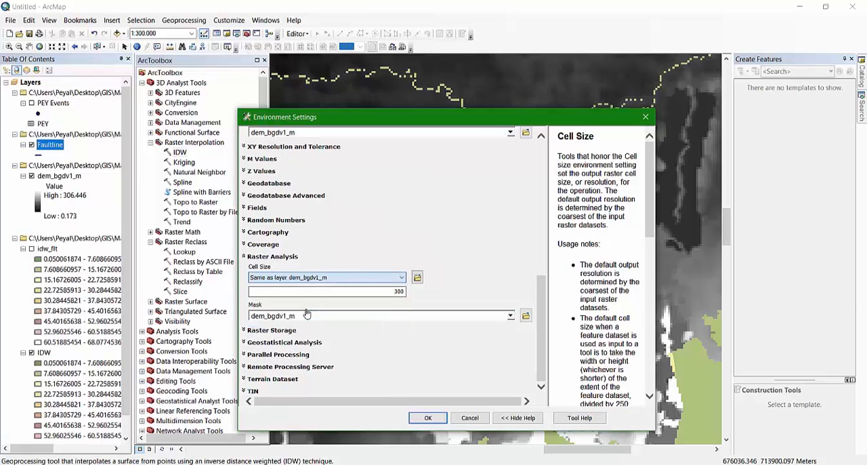
click(426, 416)
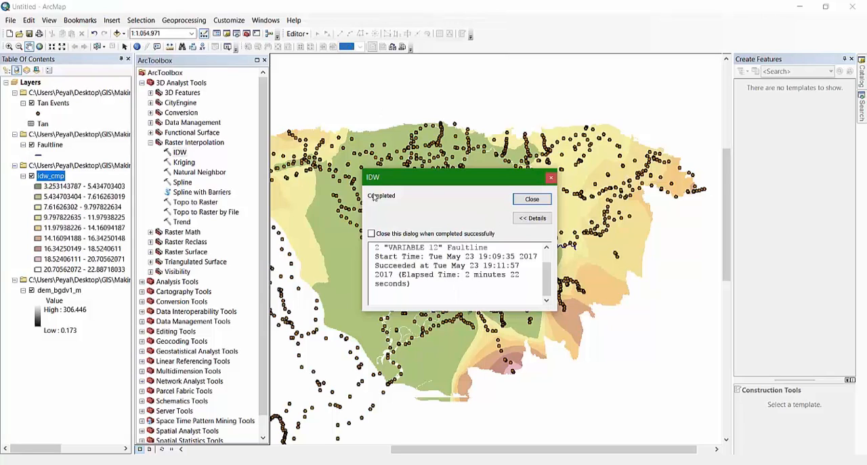
Dismiss the IDW completion report and compare the idw_cmp raster with the DEM by hiding and reshowing it
click(531, 199)
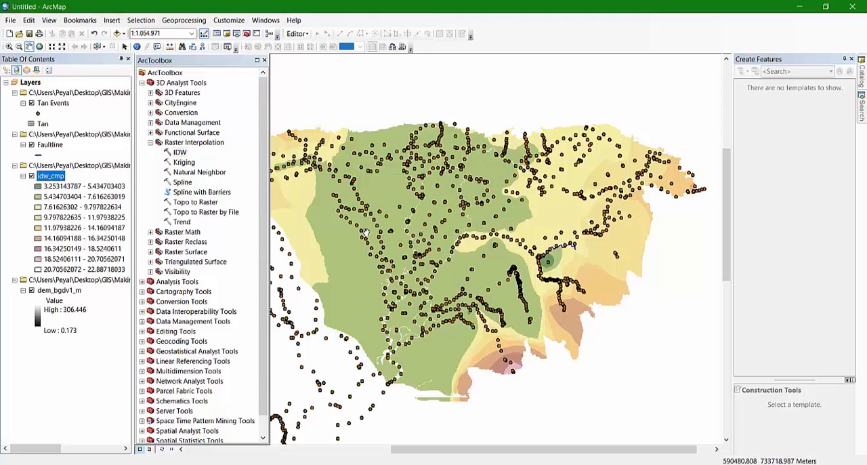
drag(367, 232, 405, 204)
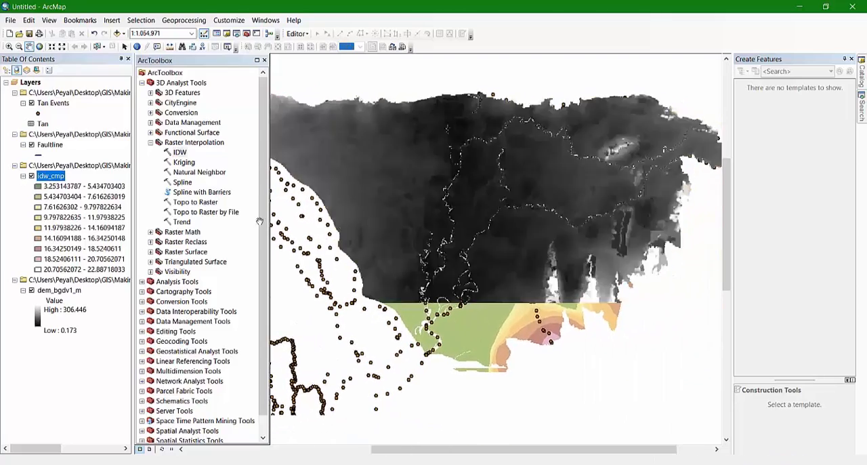
click(32, 176)
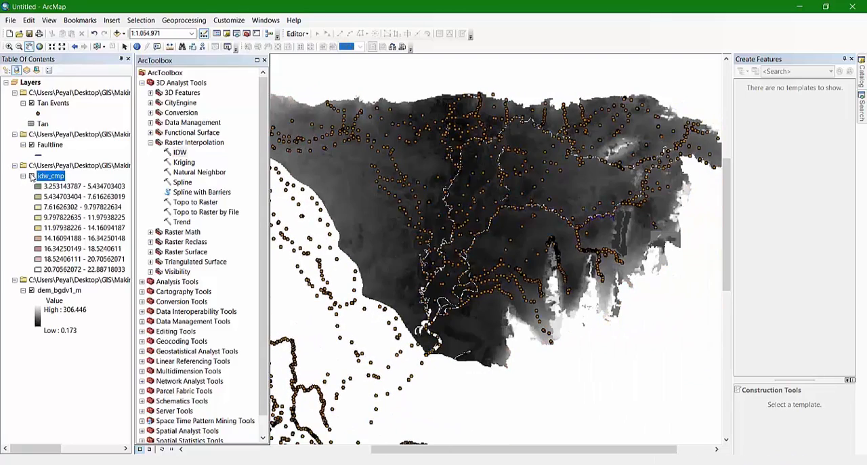
click(31, 176)
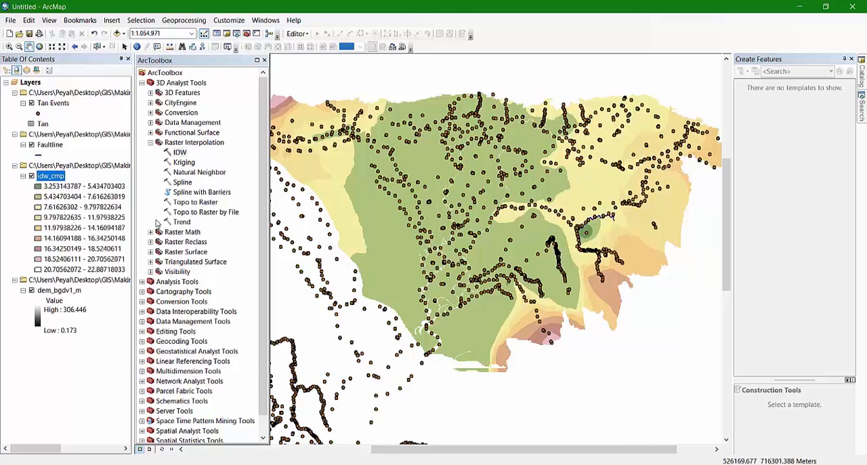
In the Spatial Analyst Raster Calculator, build the expression "idw_cmp" - "dem_bgdv1_m"
scroll(217, 185, down, 1)
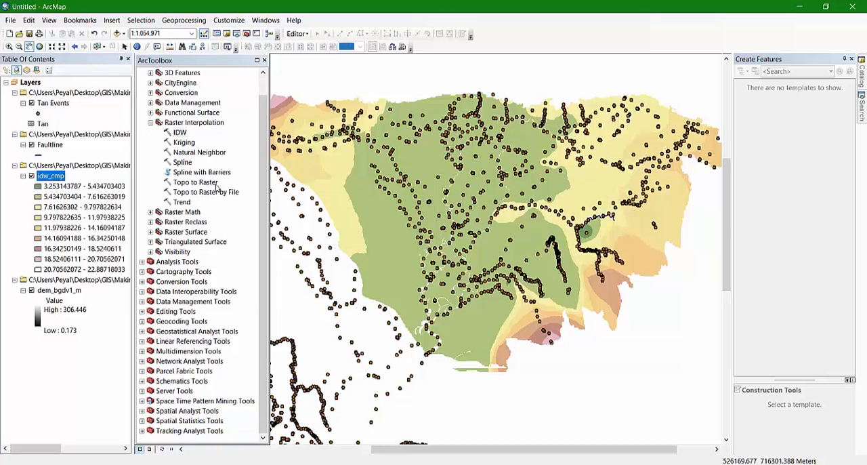
click(141, 411)
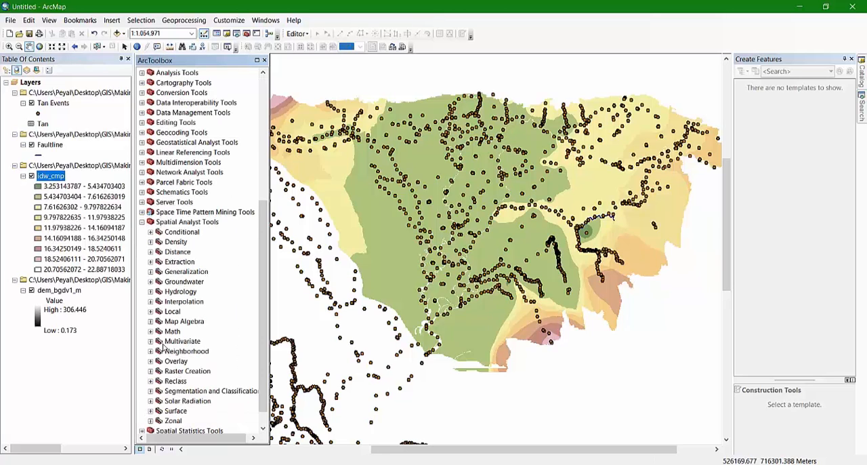
click(150, 322)
double_click(191, 331)
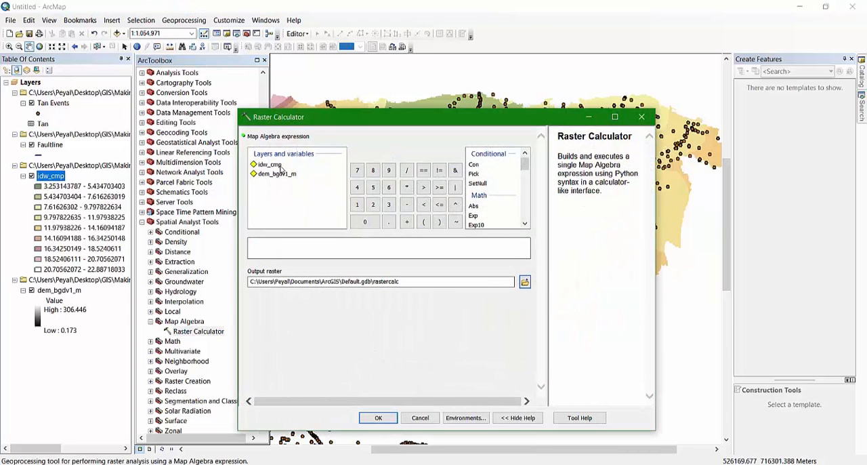
drag(352, 130, 499, 116)
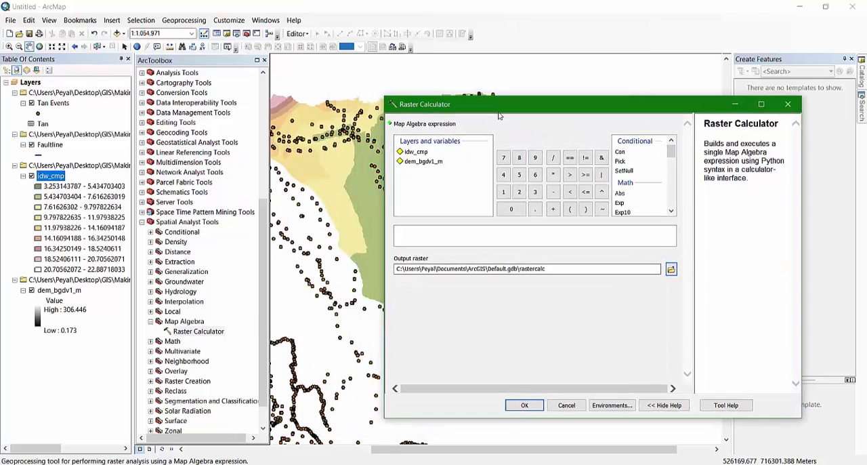
click(418, 154)
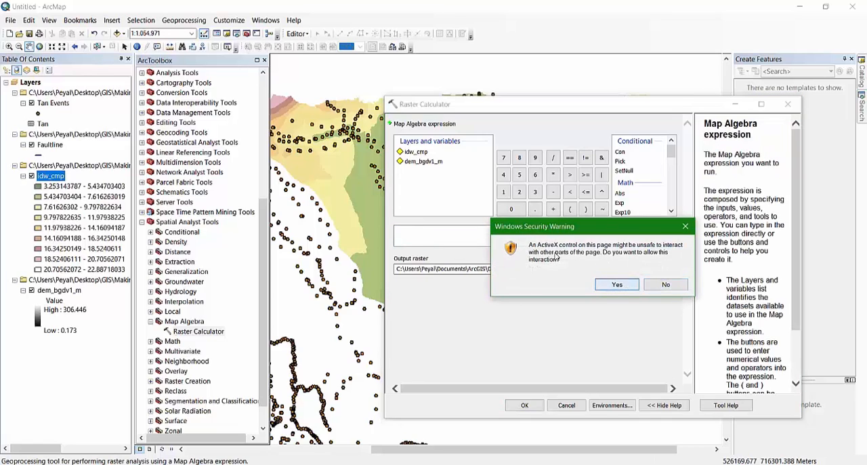
click(625, 286)
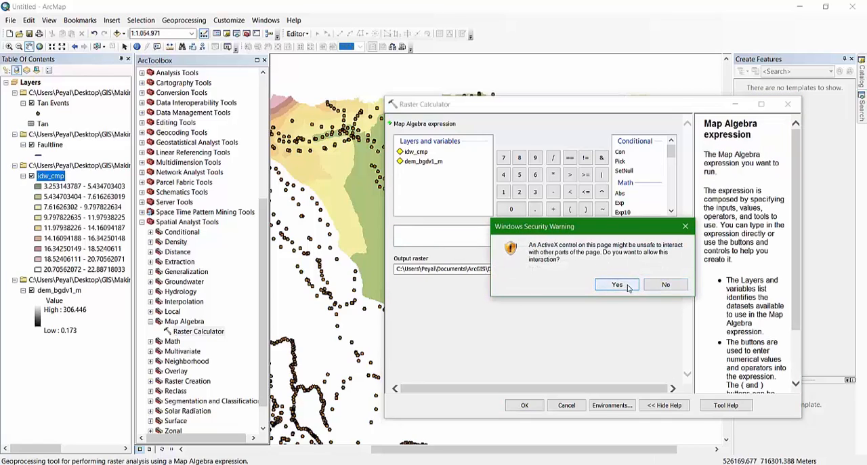
double_click(418, 152)
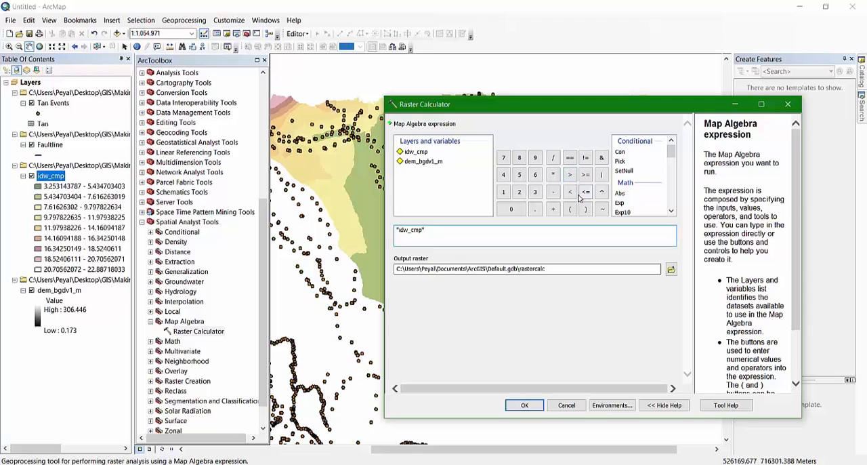
click(553, 192)
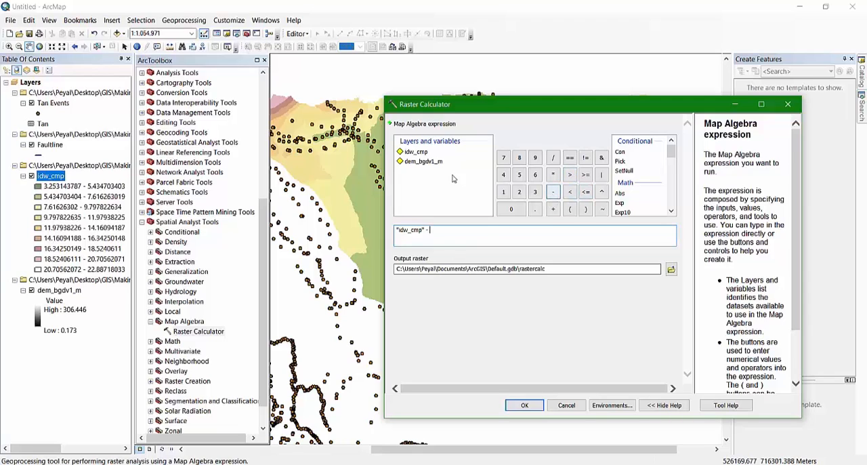
double_click(416, 162)
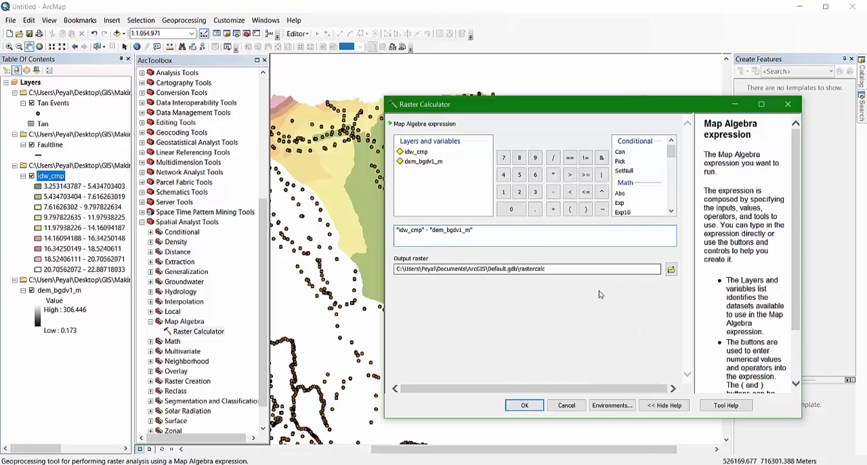
Save the output raster as fld_lvl in the OUTPUT folder and run the calculation
click(672, 270)
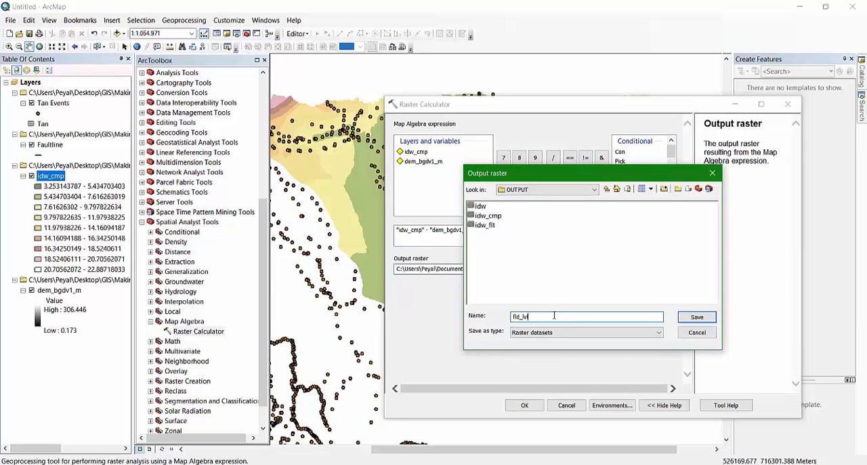
click(693, 320)
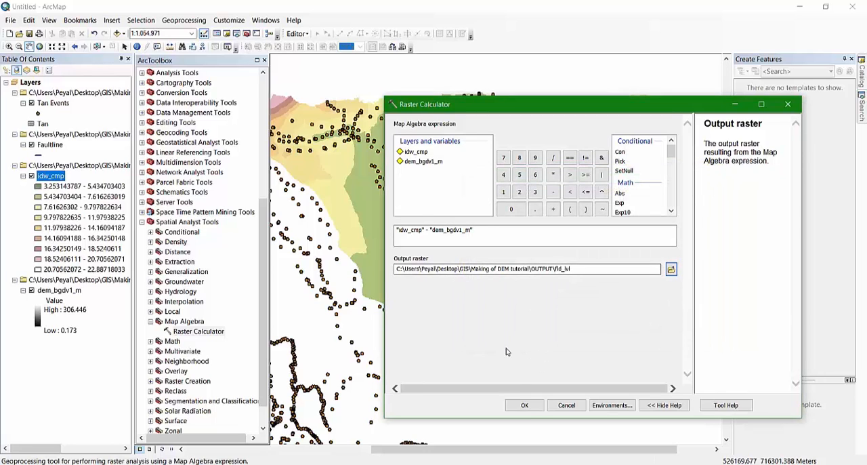
click(524, 405)
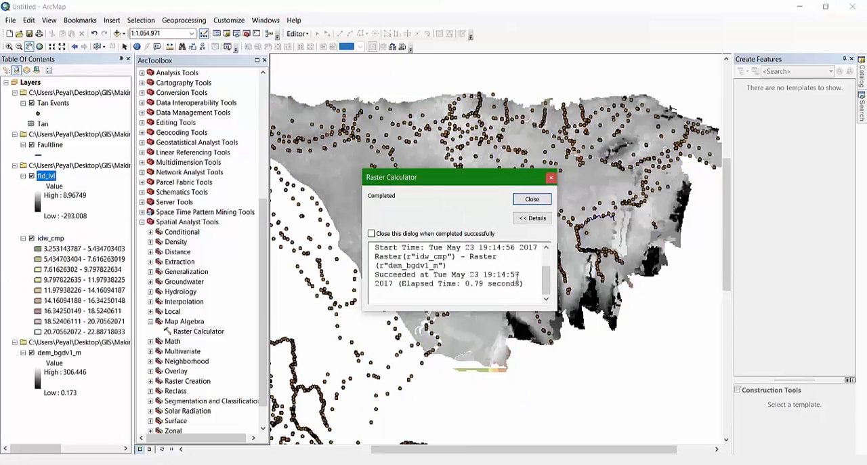
click(532, 200)
Close ArcToolbox and hide the idw_cmp, dem_bgdv1_m, Tan Events and Faultline layers, leaving only fld_lvl shown
click(265, 60)
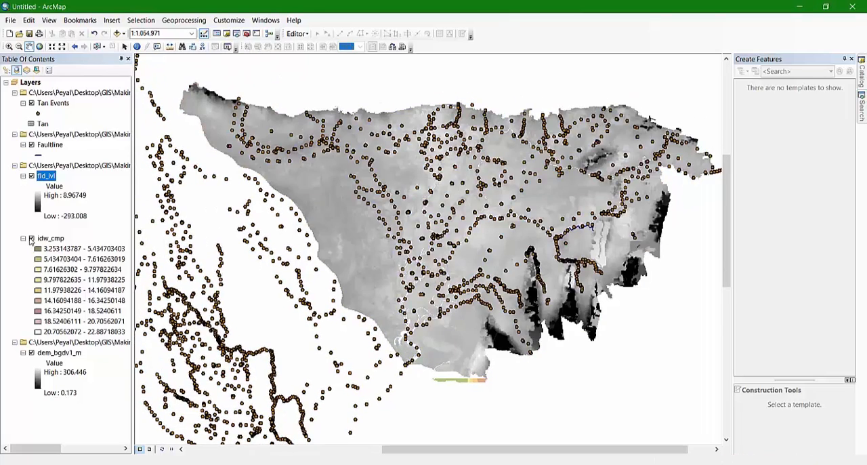
click(31, 238)
click(31, 353)
click(31, 104)
click(31, 145)
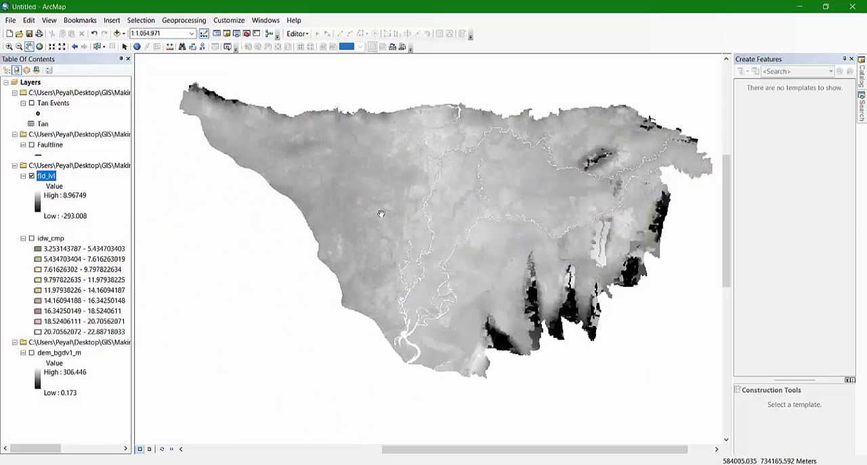
scroll(496, 182, up, 1)
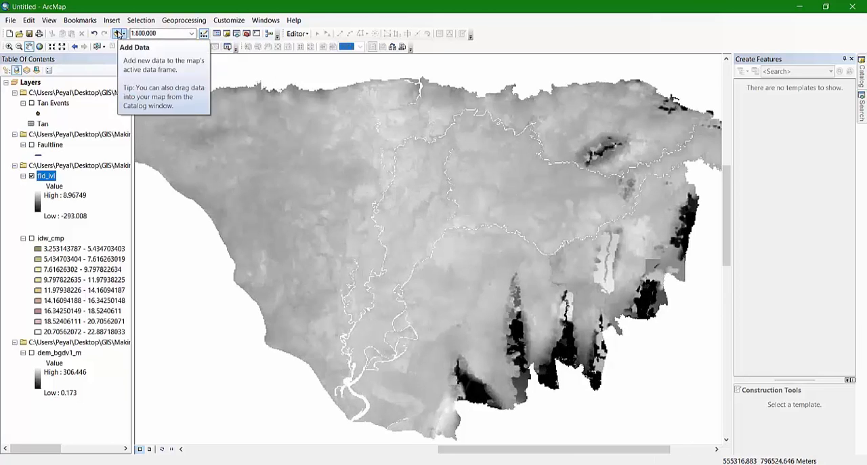
Add River.shp from the Shape folder of Making of DEM tutorial to the map
click(119, 34)
click(447, 164)
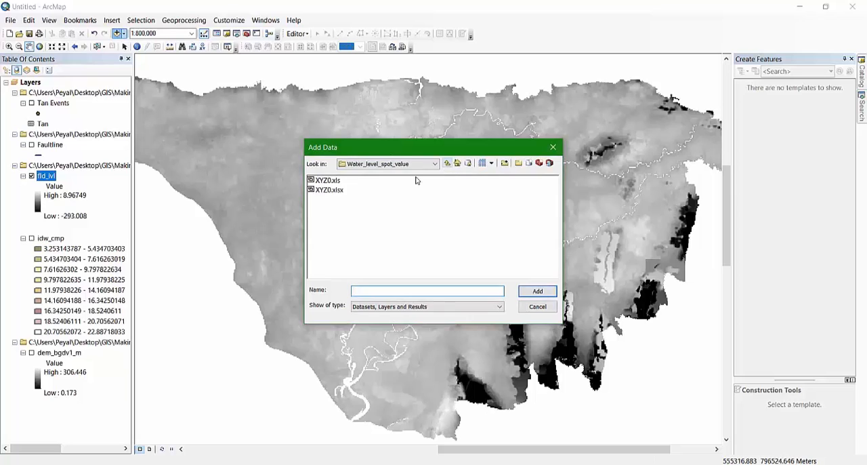
click(447, 163)
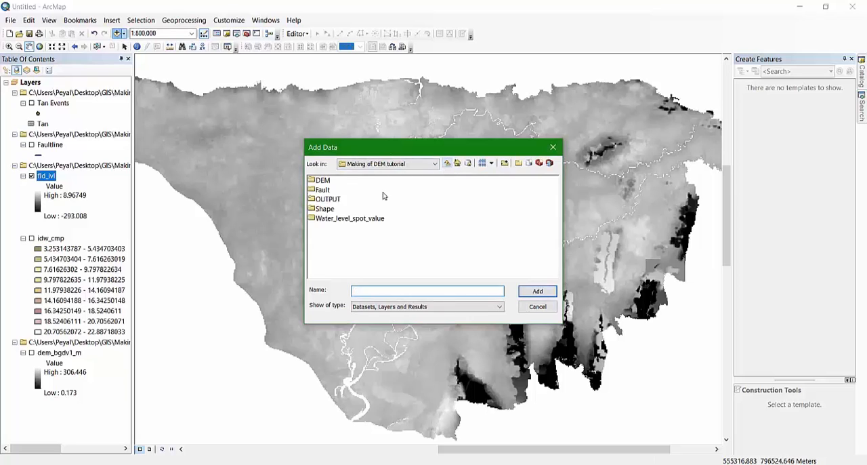
double_click(323, 209)
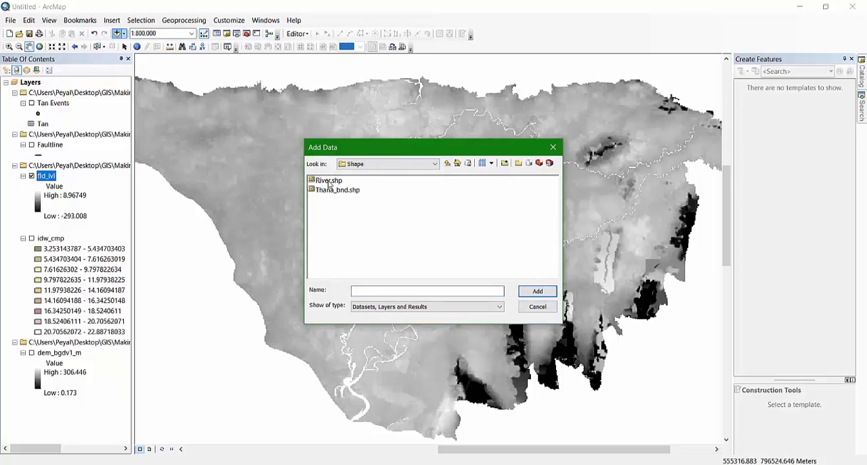
click(329, 182)
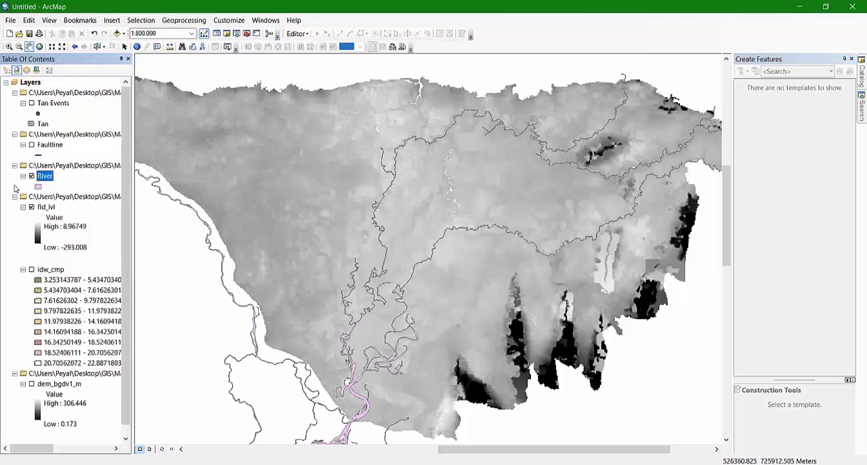
Change the River layer's fill color to blue
click(38, 187)
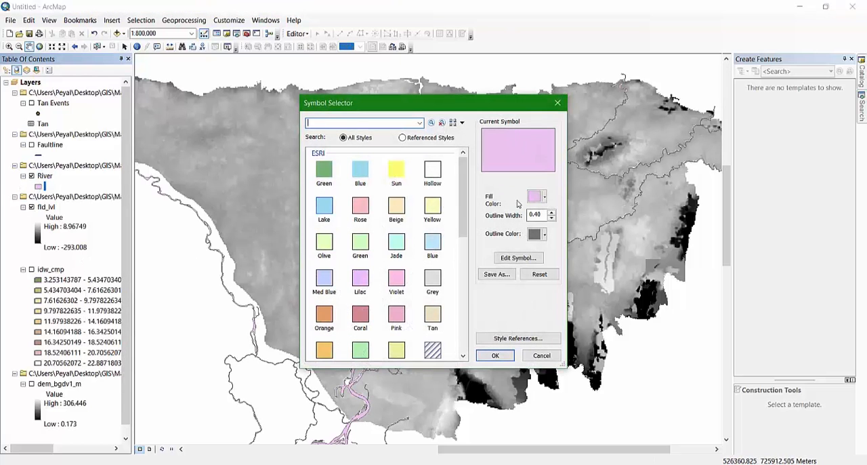
click(536, 197)
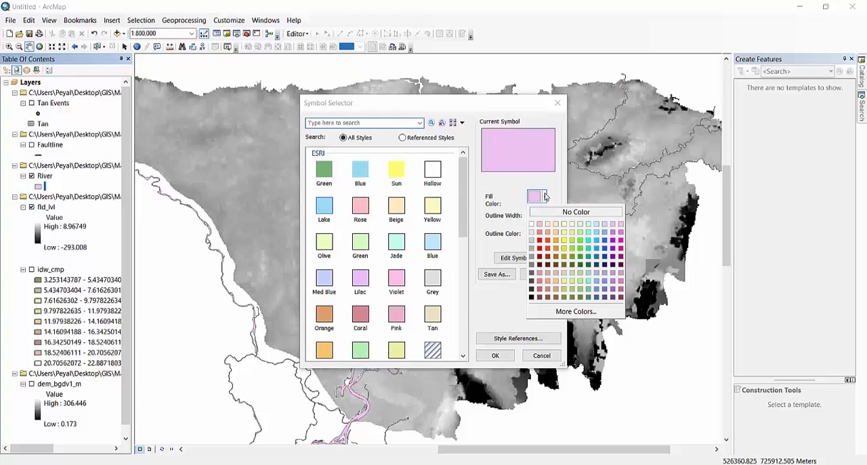
click(605, 248)
click(497, 355)
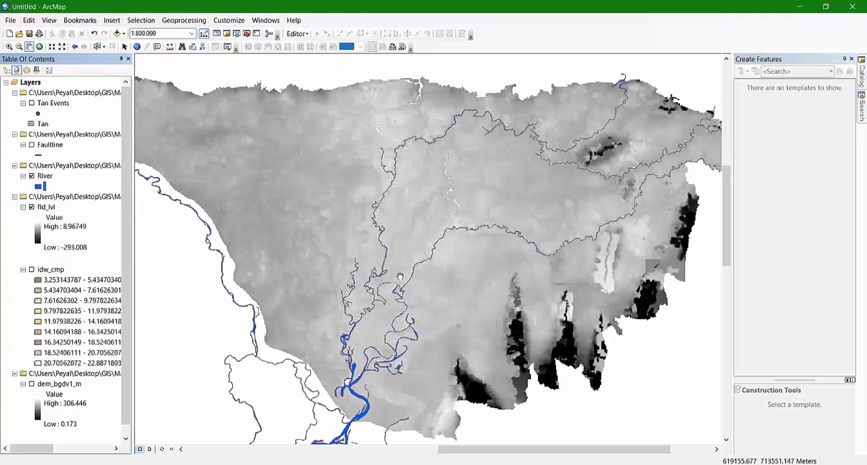
Apply a green-to-blue color ramp to the fld_lvl raster, with blue for the high values
scroll(400, 276, up, 3)
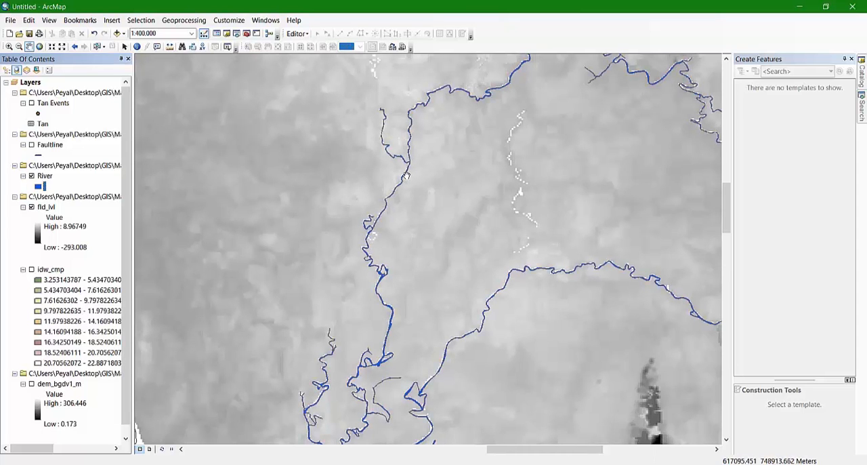
scroll(405, 176, down, 3)
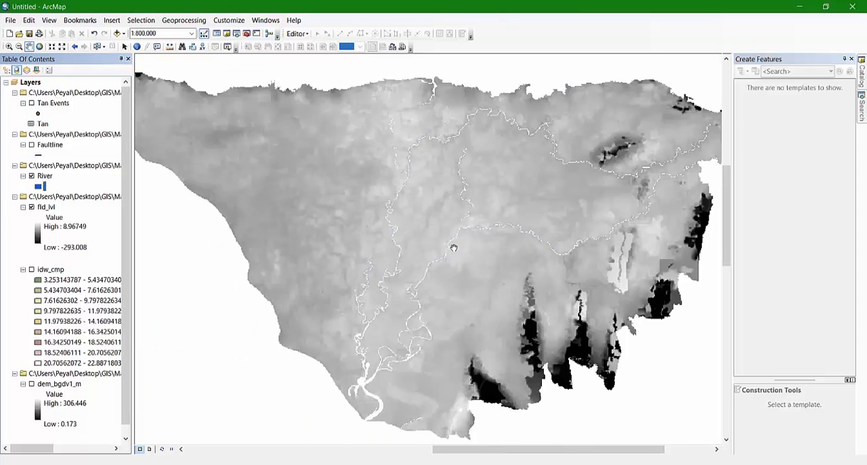
double_click(38, 233)
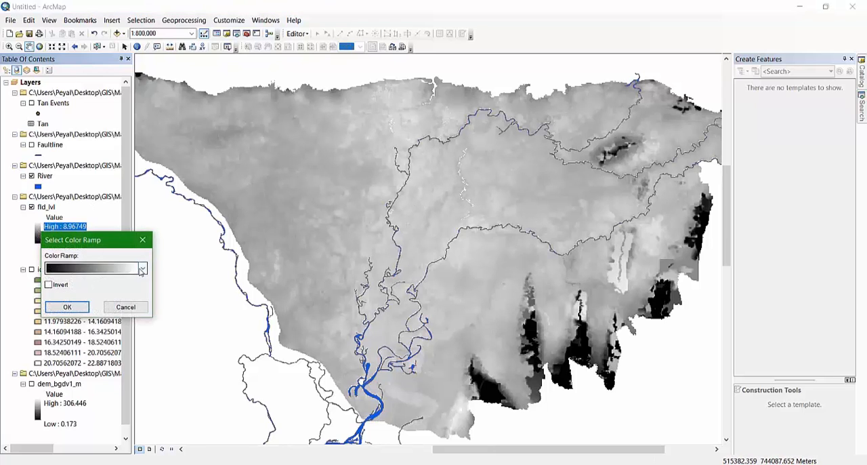
click(141, 269)
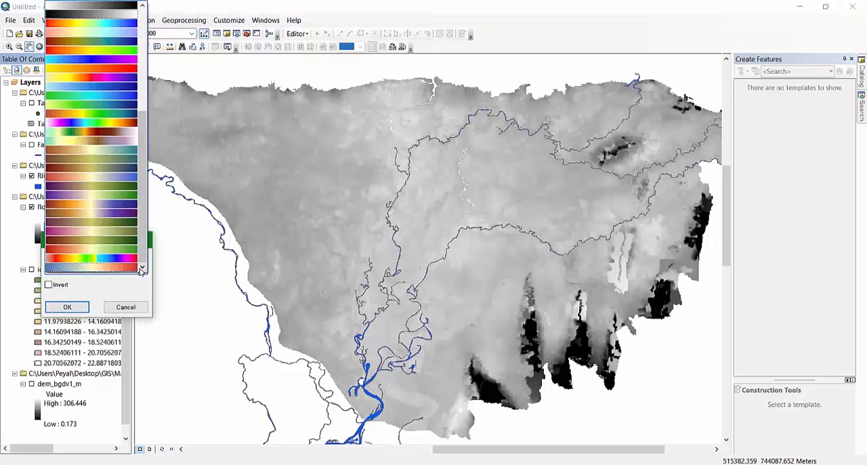
click(107, 91)
click(67, 307)
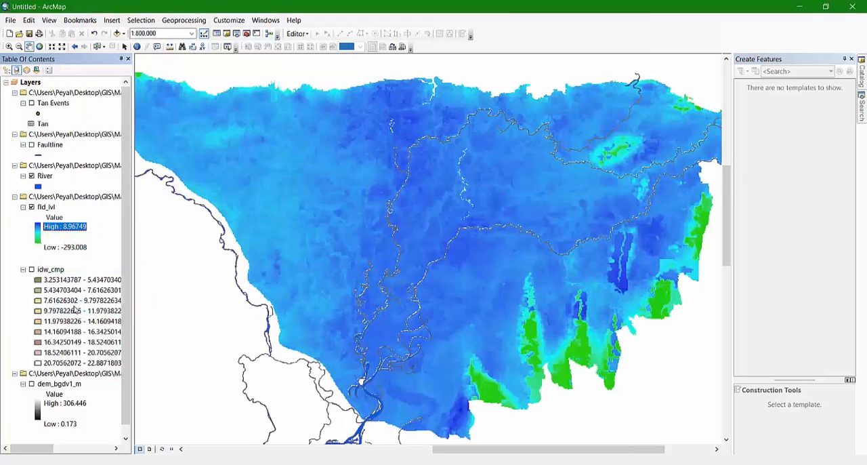
scroll(579, 214, up, 1)
scroll(579, 214, down, 2)
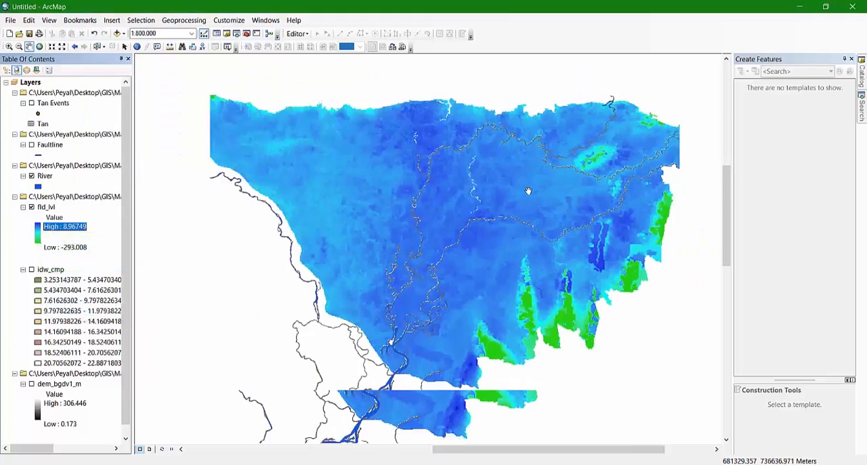
Review the flood level class ranges listed in New Text Document.txt in Notepad, then return to ArcMap
scroll(505, 171, up, 1)
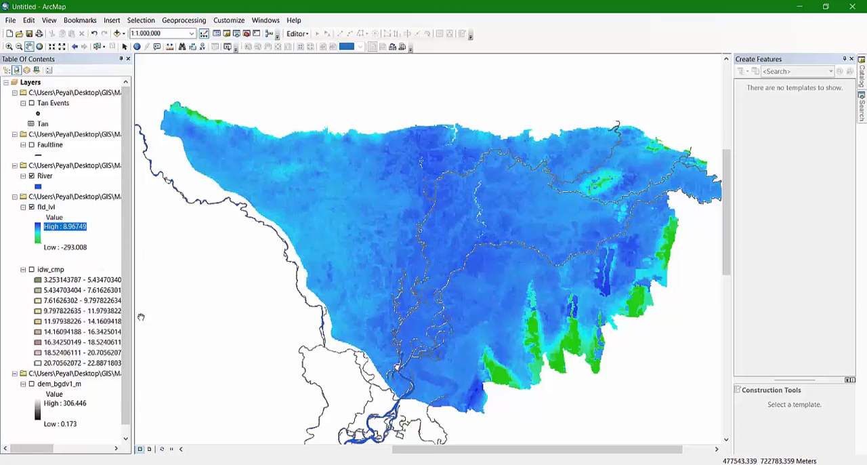
mouse_move(97, 464)
click(97, 424)
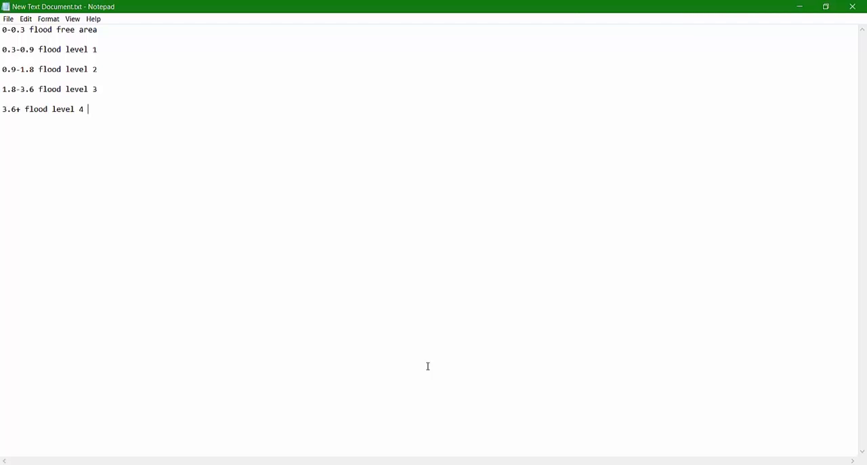
click(322, 460)
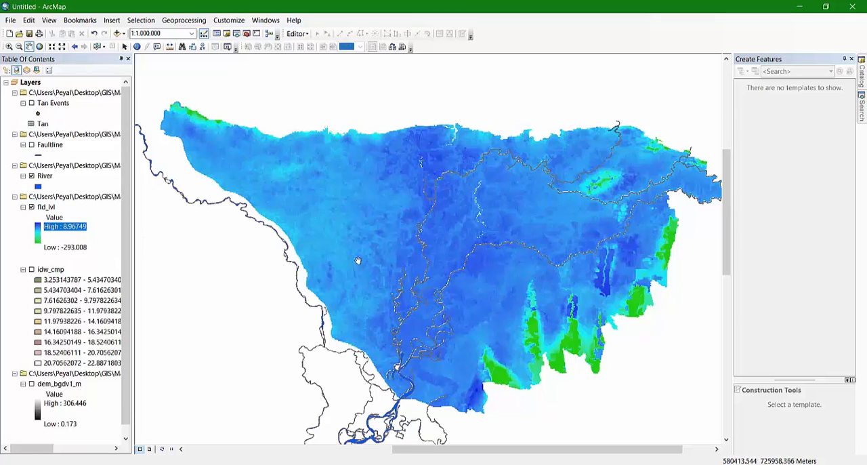
Open the Reclassify tool from the Spatial Analyst Reclass toolset and set fld_lvl as the input raster
click(247, 34)
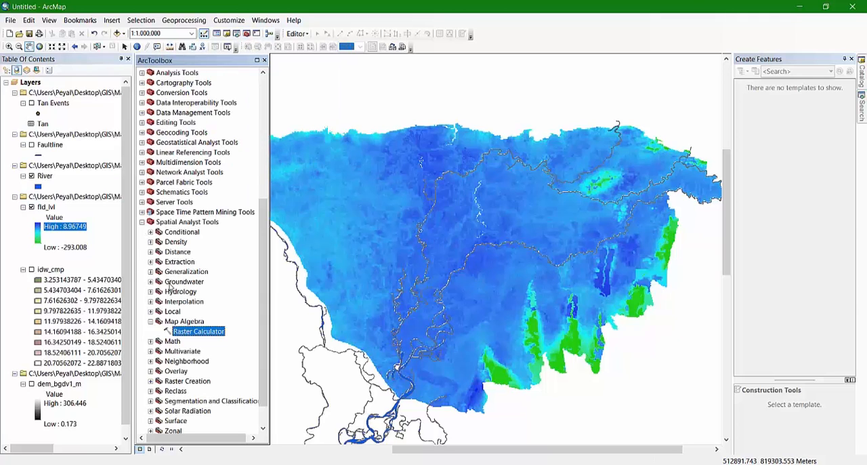
click(151, 321)
scroll(219, 313, down, 1)
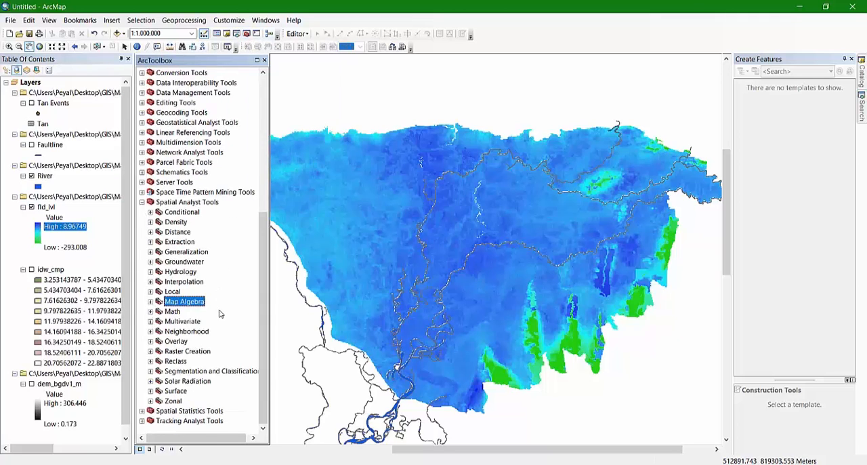
click(150, 361)
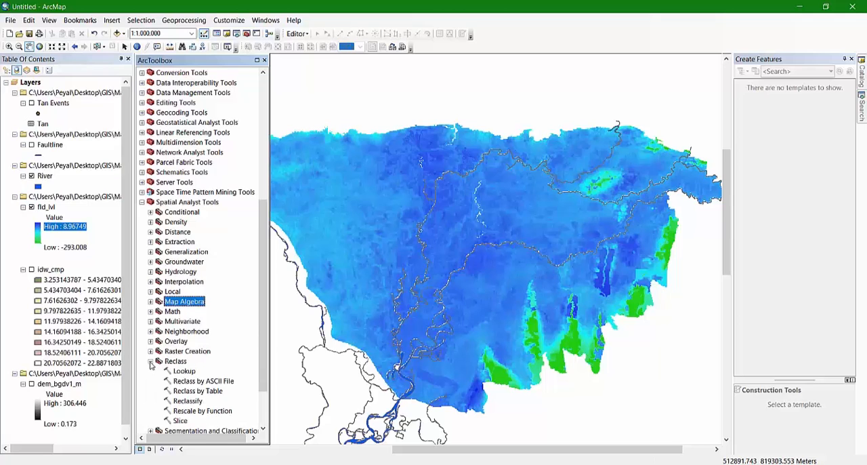
scroll(166, 376, down, 1)
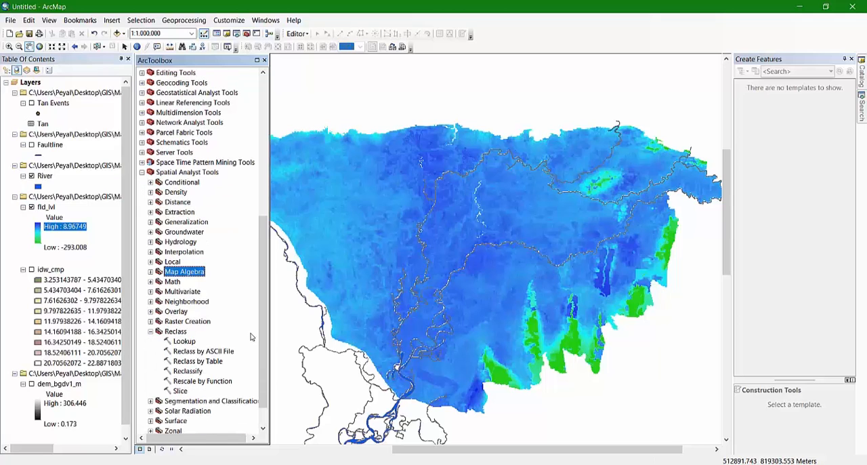
double_click(186, 372)
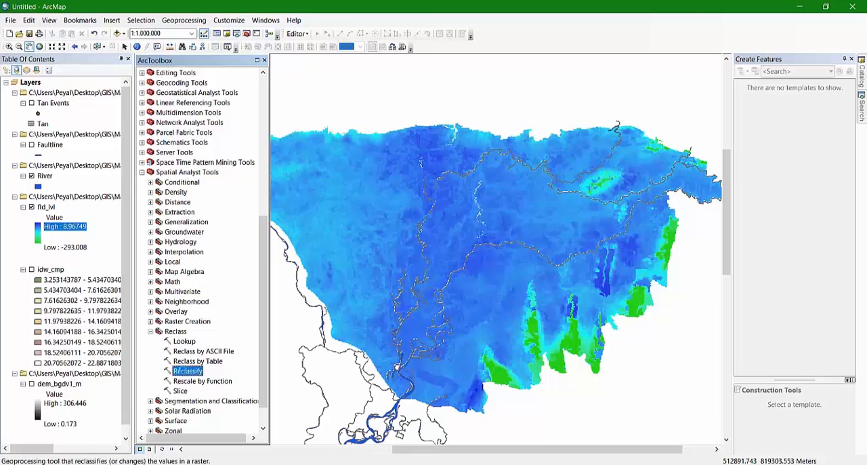
drag(443, 102, 254, 107)
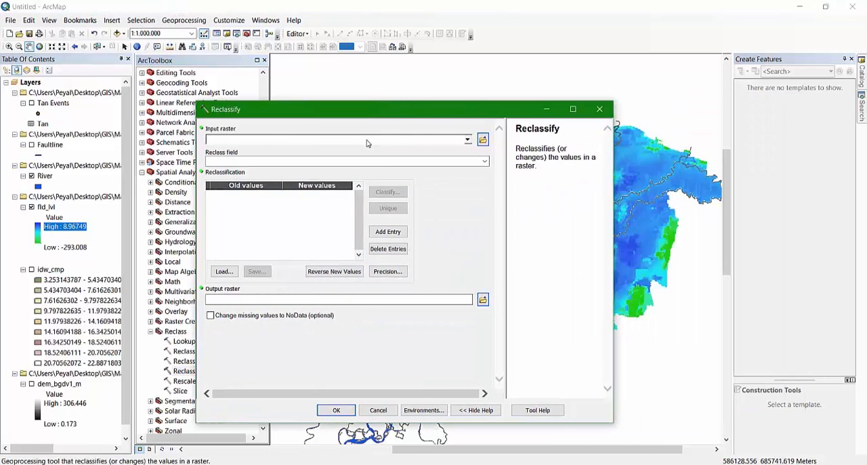
click(467, 140)
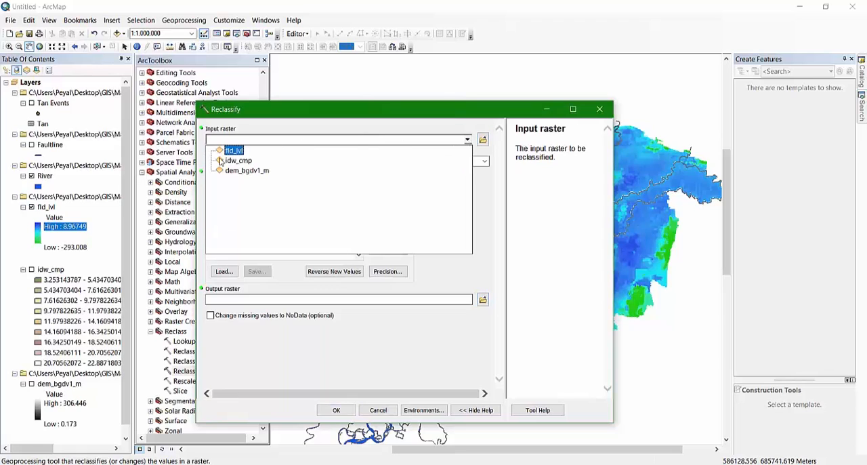
click(237, 150)
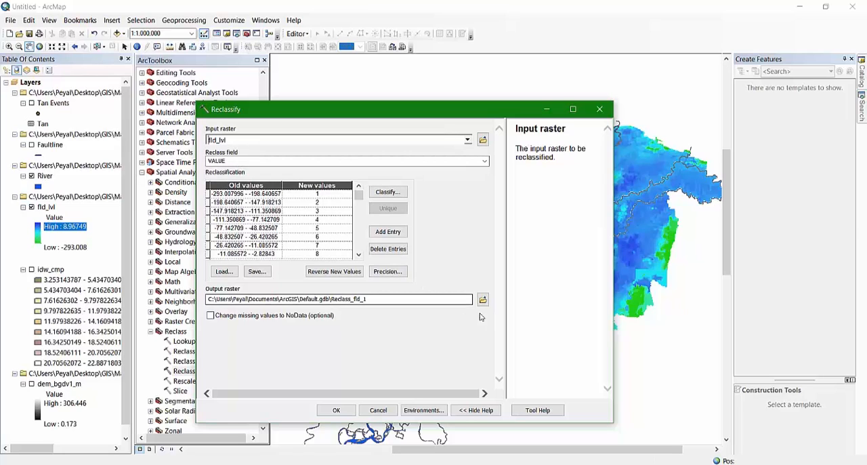
Open the classification settings for the reclassification and set the number of classes to 5
click(389, 194)
click(428, 288)
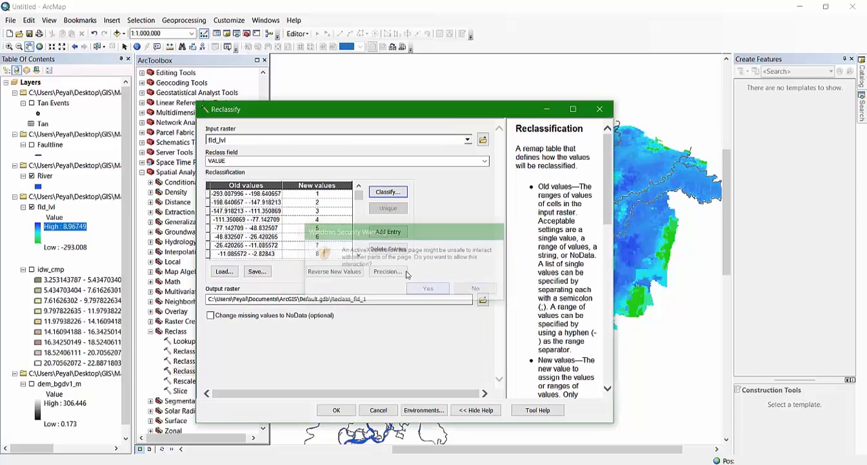
click(388, 193)
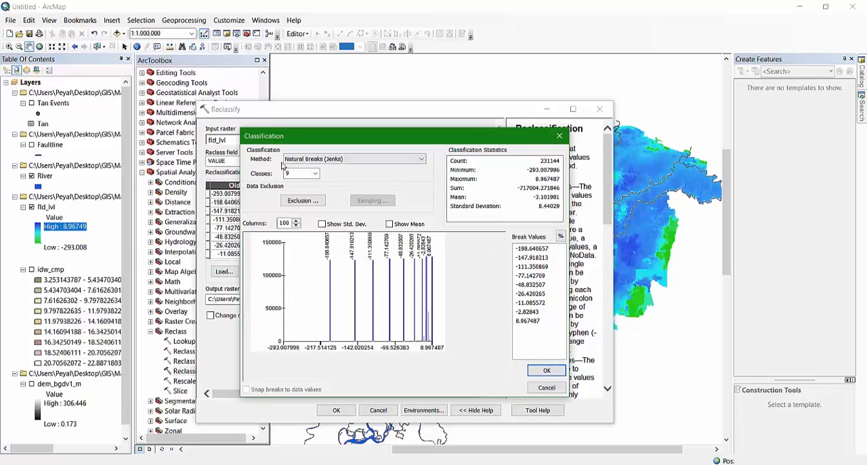
click(423, 159)
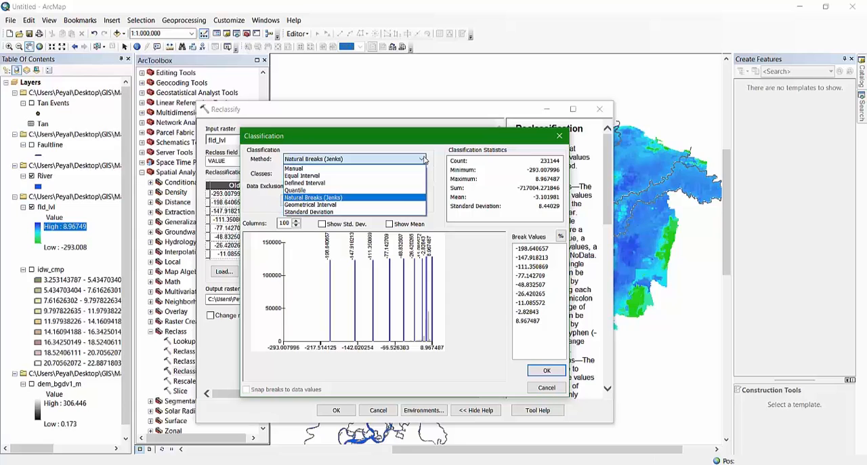
click(424, 159)
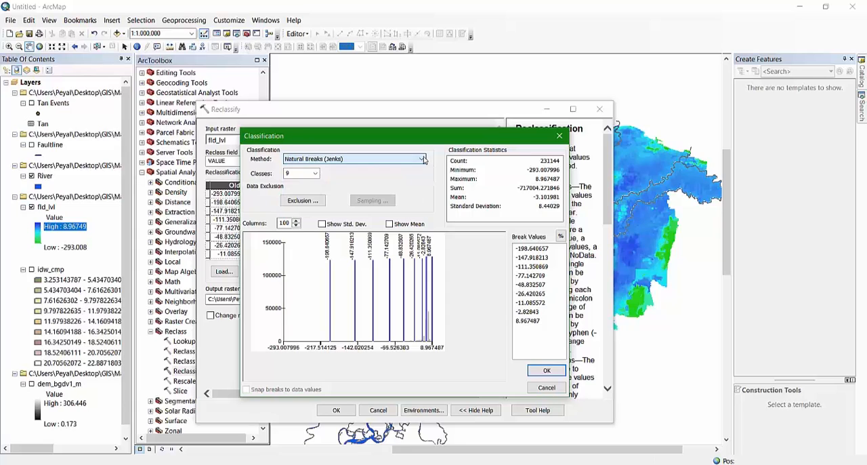
click(315, 174)
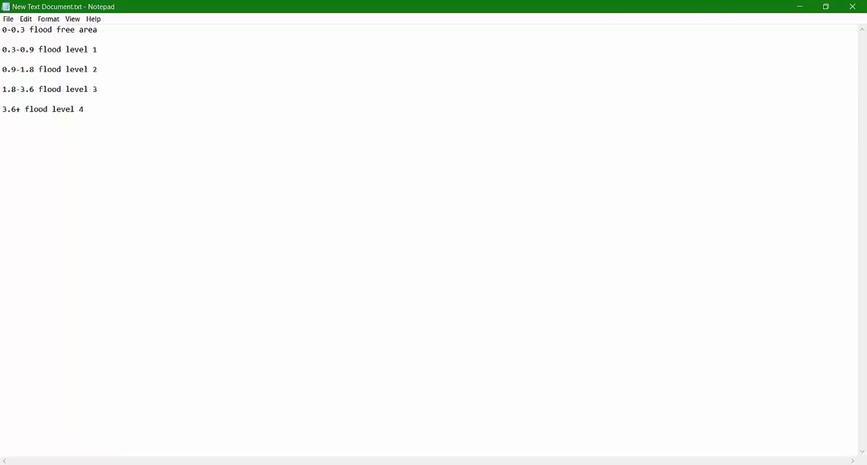
key(alt+Tab)
click(315, 174)
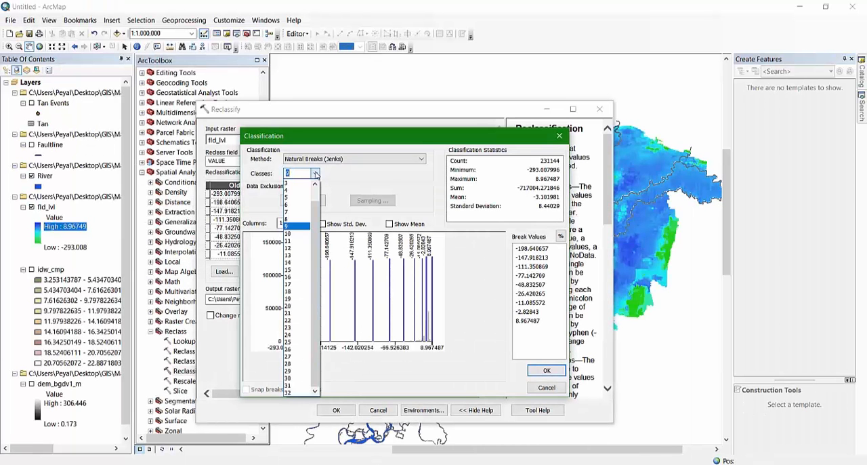
click(295, 201)
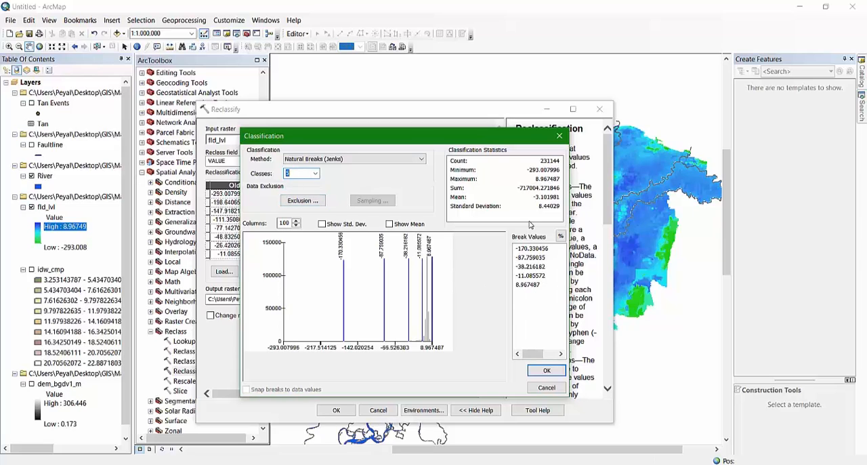
Set the class break values to 0.3, 0.9, 1.8, 3.6 and 10, and apply the classification
click(531, 285)
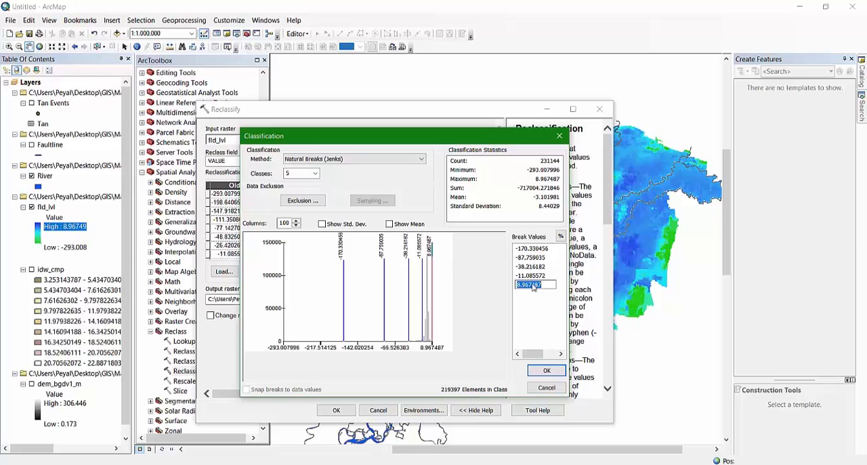
text(10)
click(533, 275)
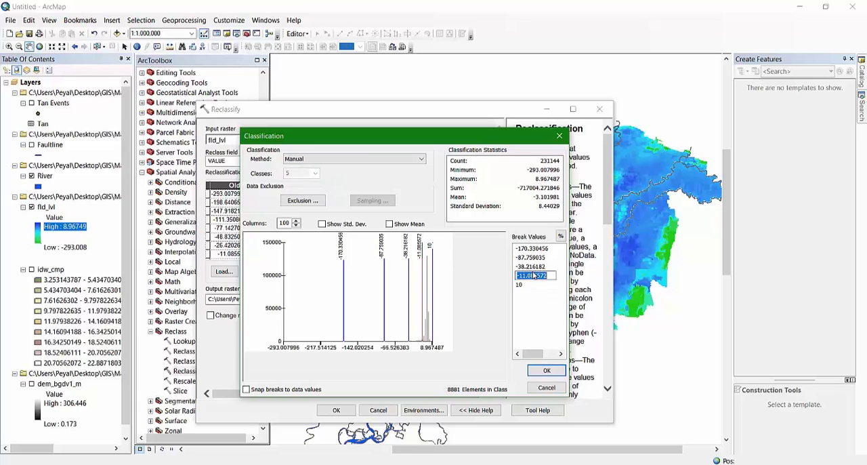
text(3.6)
click(529, 267)
text(1.8)
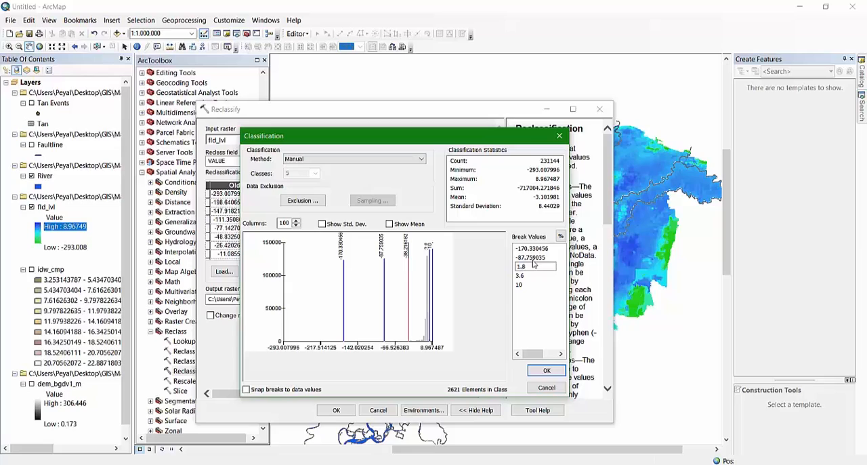
click(532, 258)
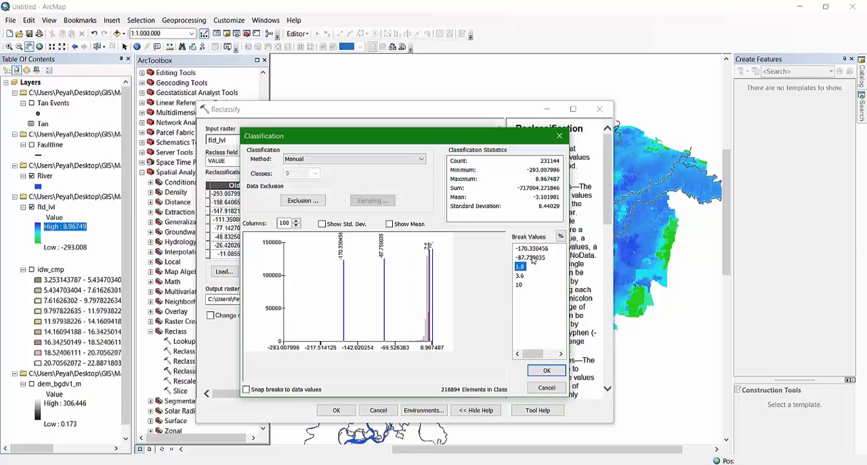
text(0.)
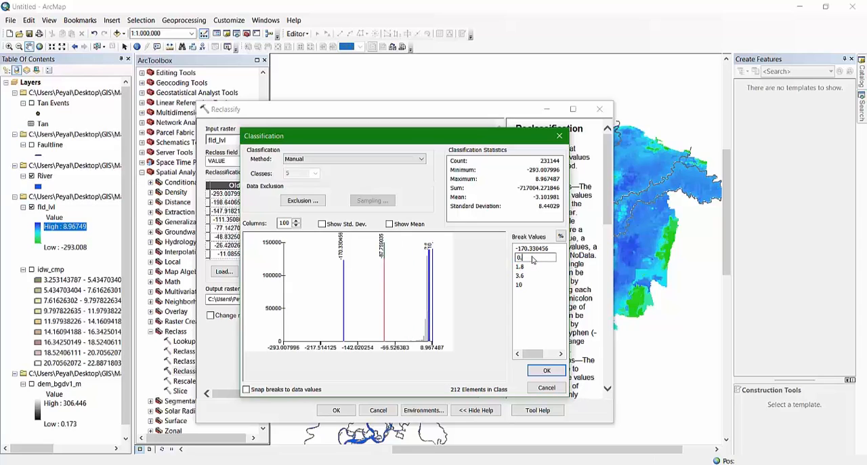
text(9)
click(532, 249)
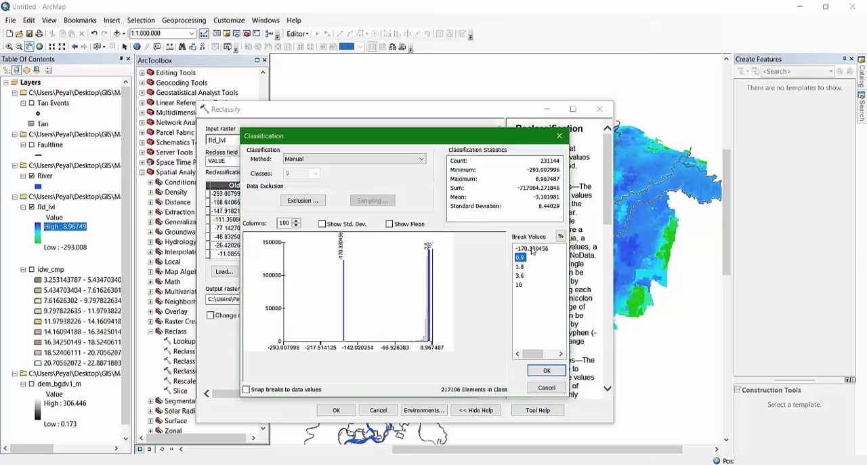
text(0.3)
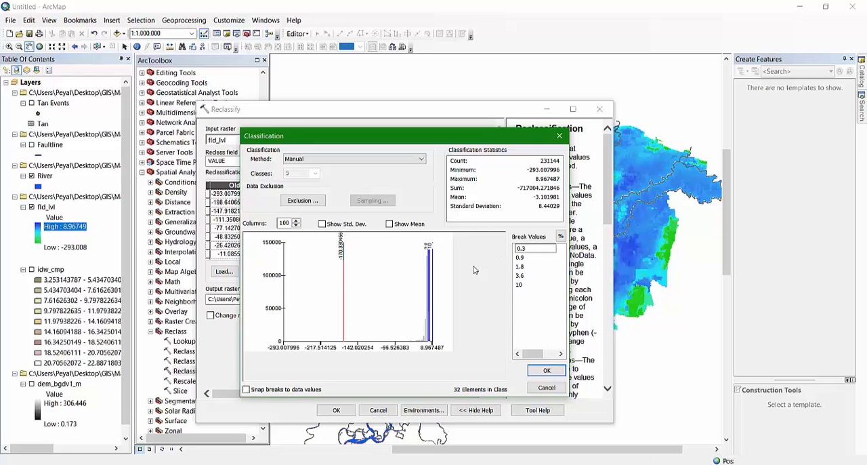
click(546, 371)
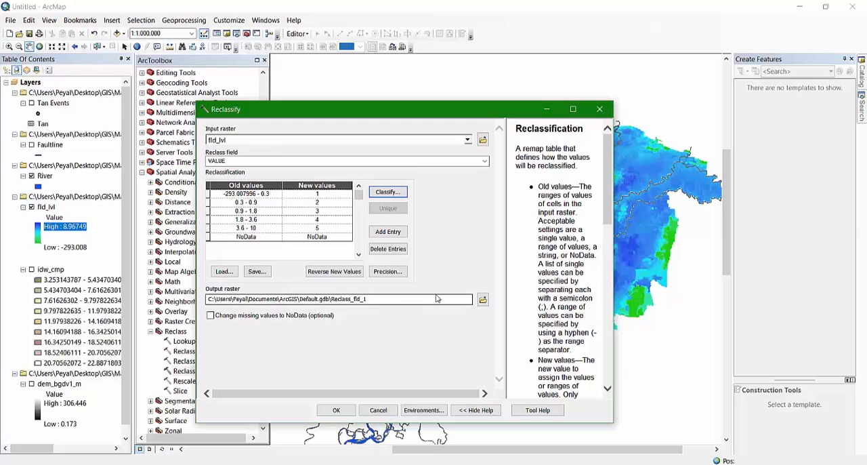
Save the output raster as fld_rc in the OUTPUT folder and run the reclassification
click(483, 302)
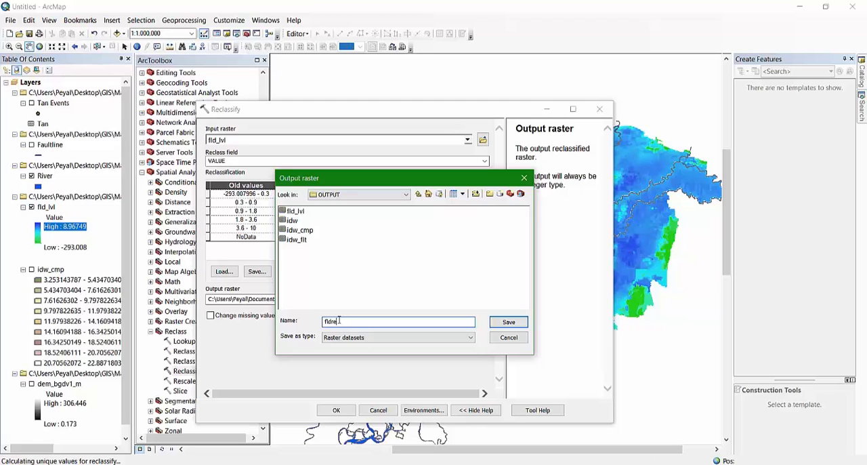
text(fld_rc)
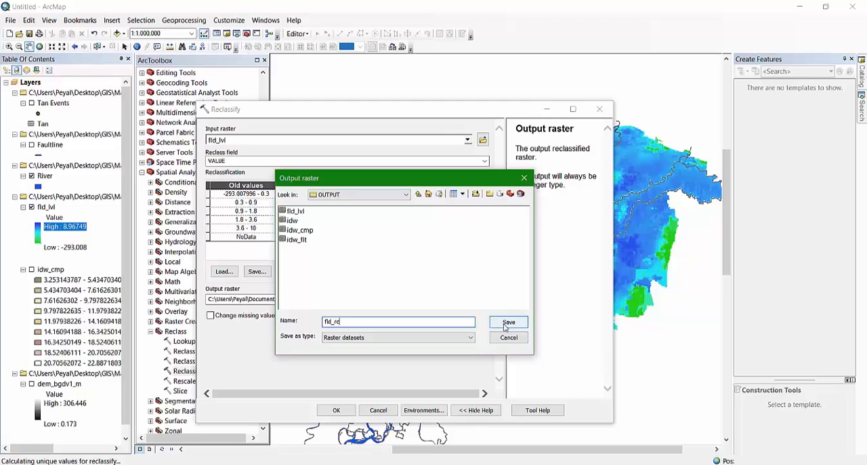
click(506, 322)
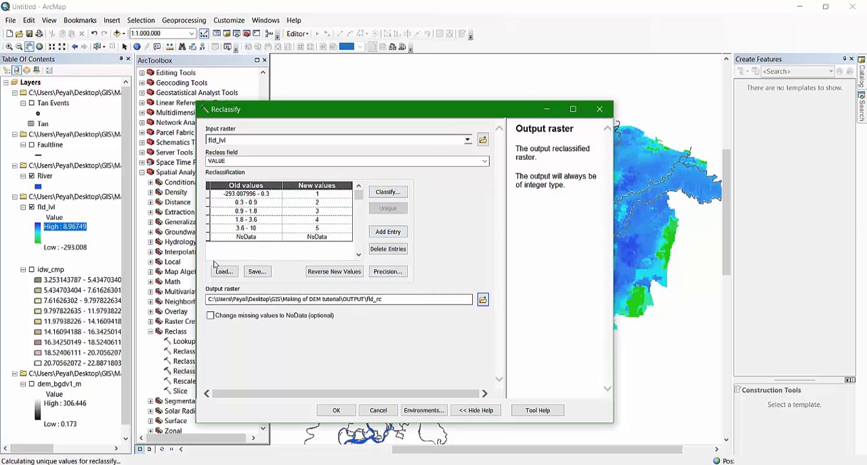
click(336, 411)
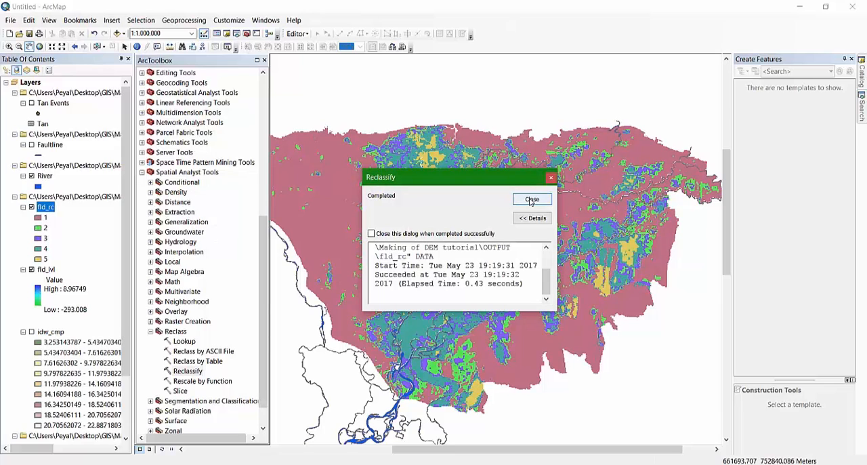
click(531, 200)
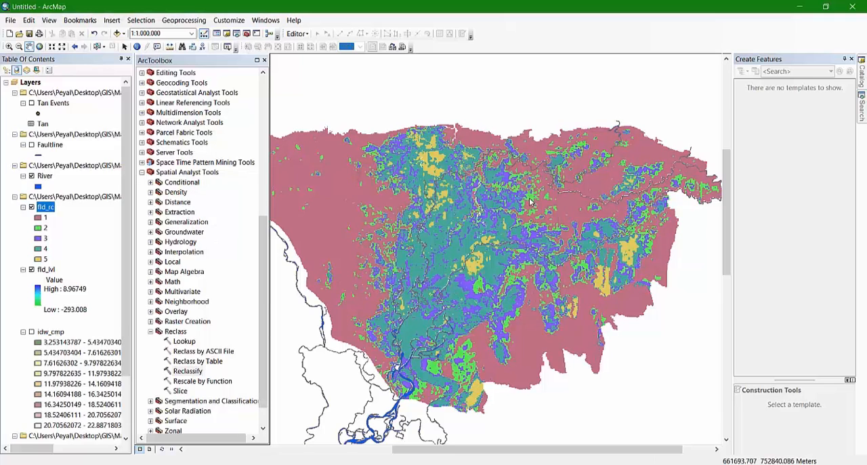
Hide the fld_lvl layer and close ArcToolbox
click(31, 268)
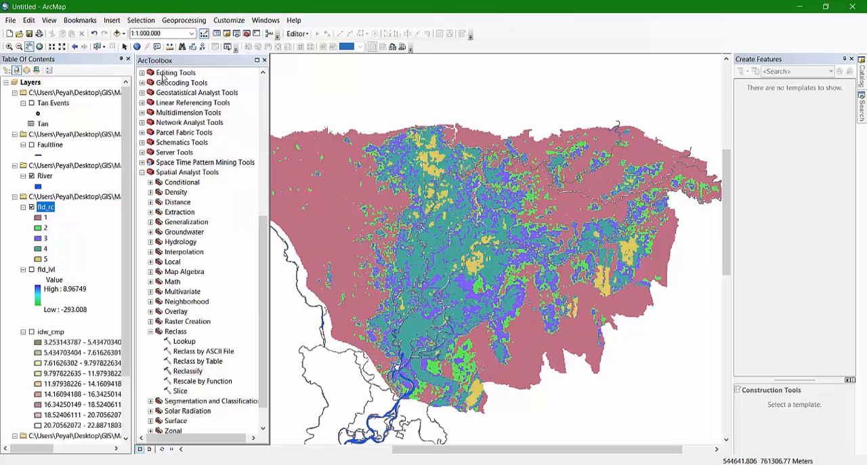
click(265, 60)
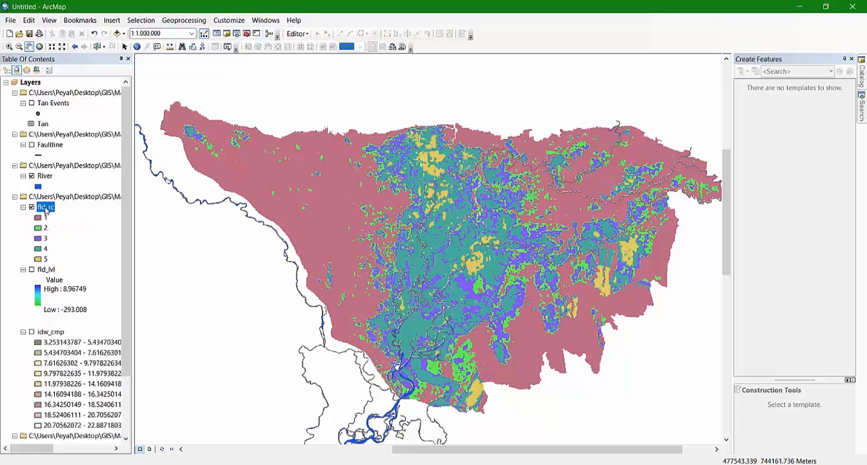
Relabel the fld_rc classes 1 to 5 as FF, F1, F2, F3 and F4 in the layer's symbology
right_click(46, 210)
click(74, 363)
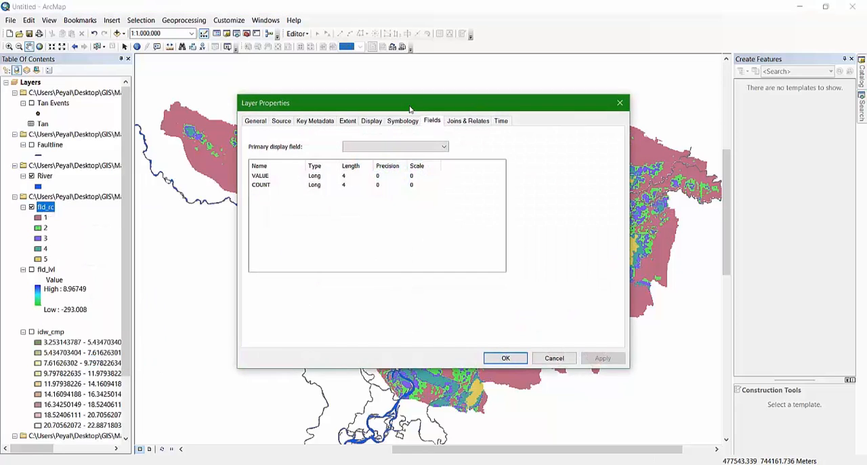
click(402, 120)
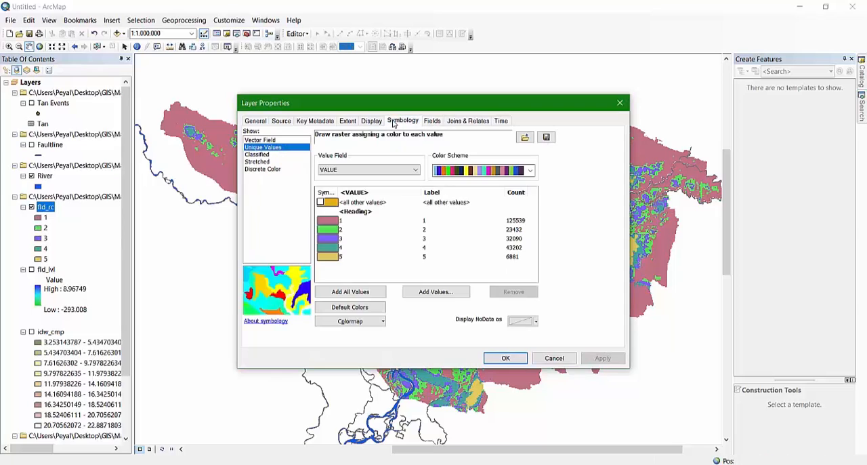
click(425, 221)
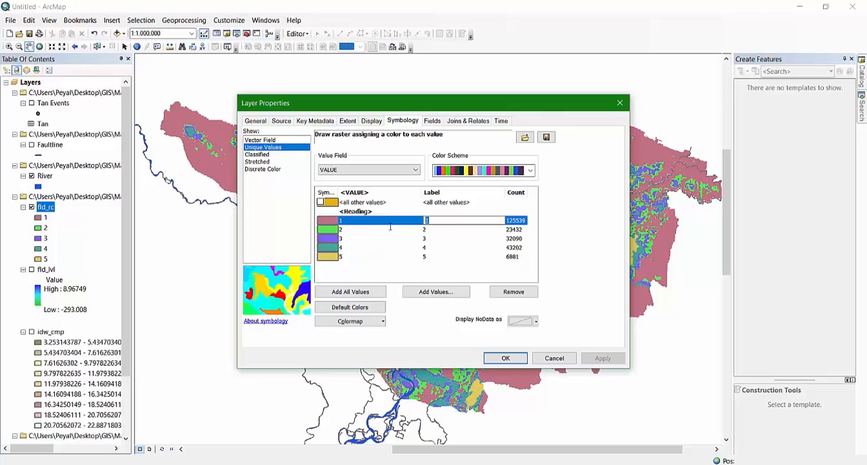
text(FF)
click(428, 230)
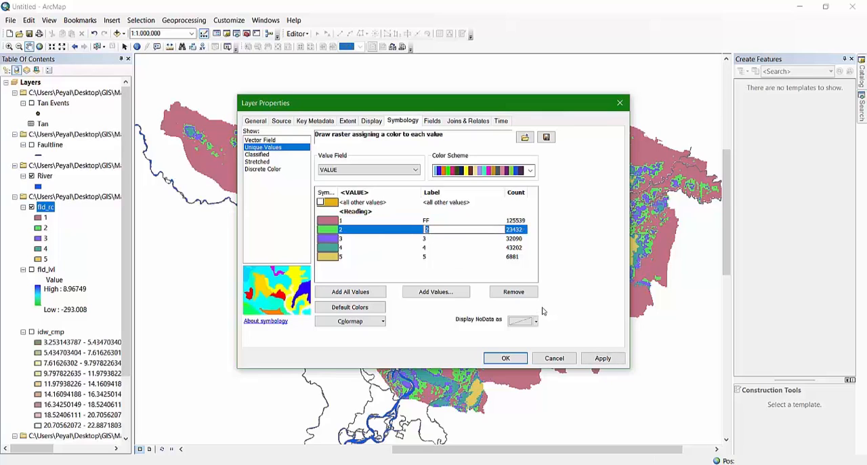
text(F1)
click(426, 240)
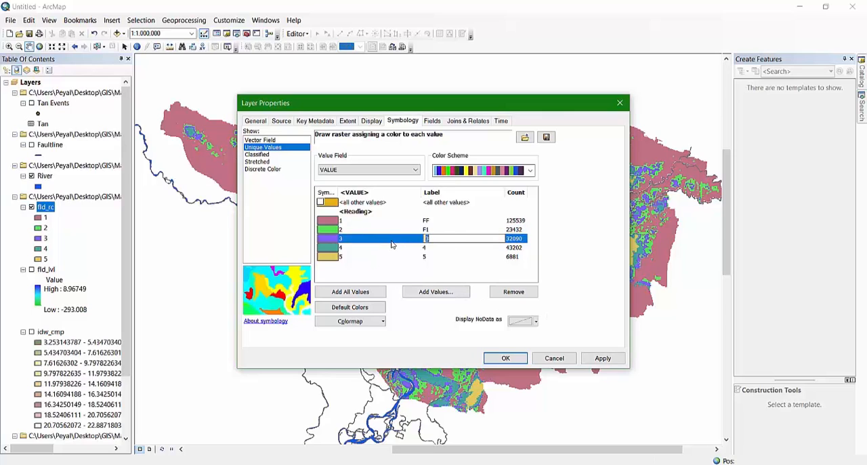
click(432, 248)
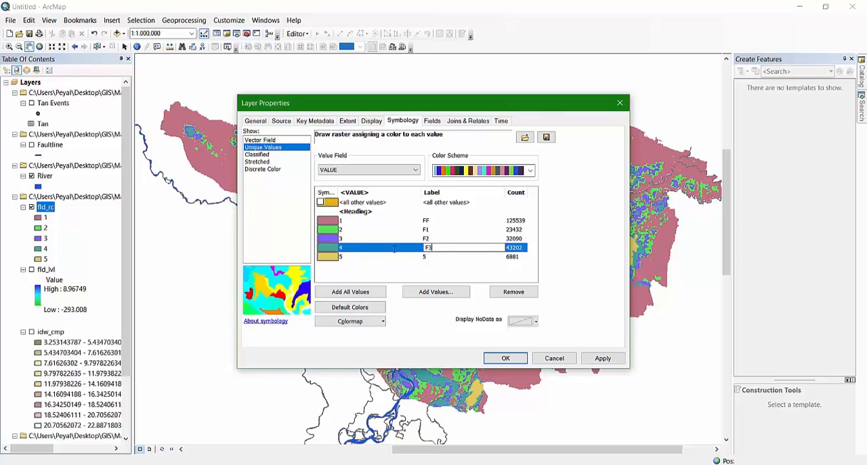
click(429, 256)
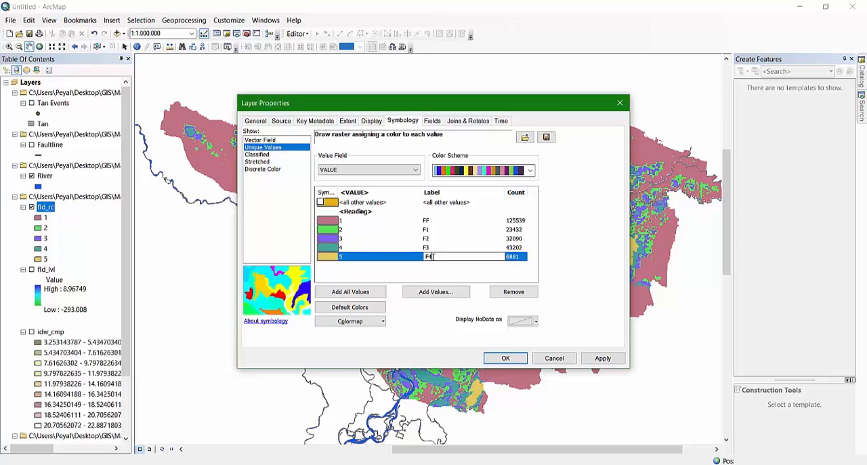
click(506, 358)
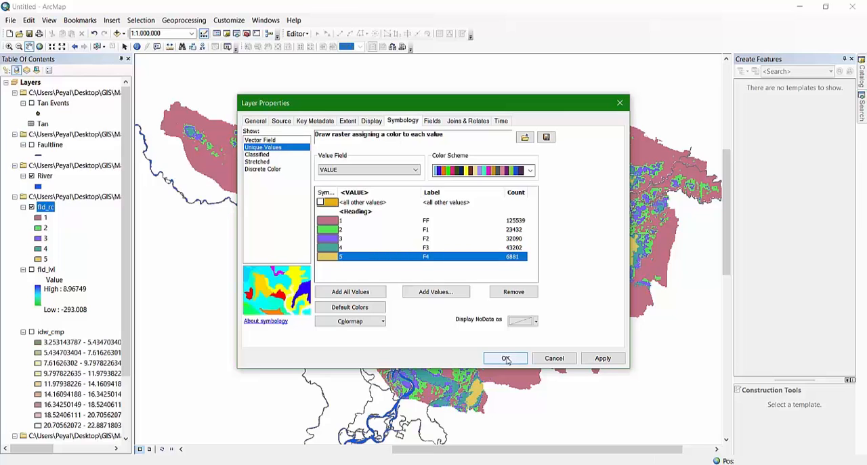
click(506, 358)
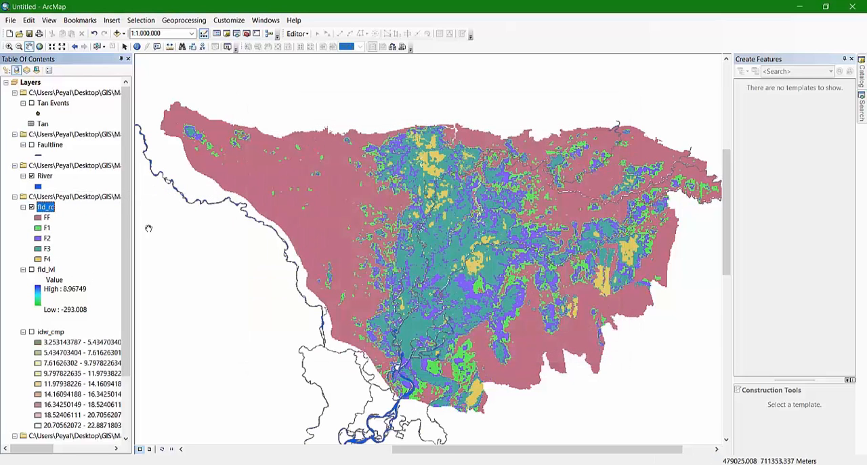
Recolor the fld_rc unique values with the light-to-dark blue color scheme and apply it
double_click(46, 207)
click(261, 172)
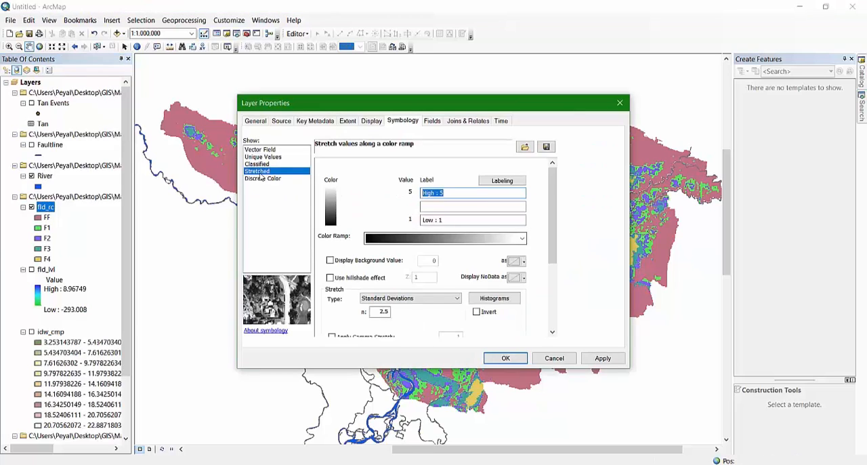
click(261, 164)
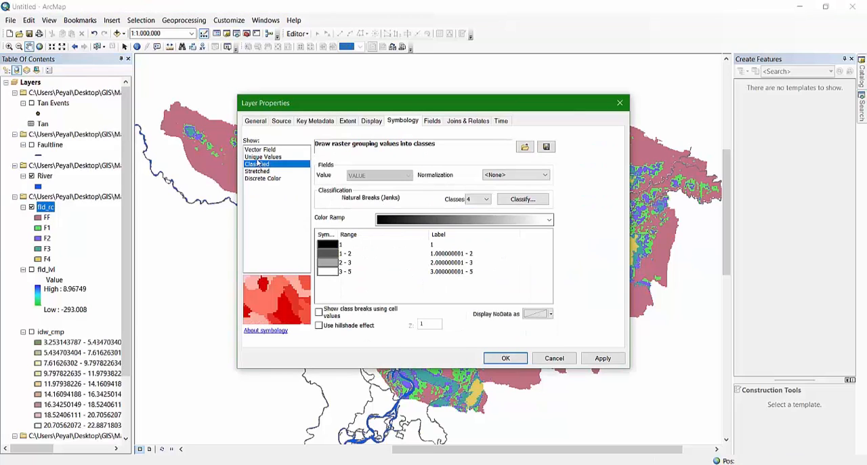
click(268, 158)
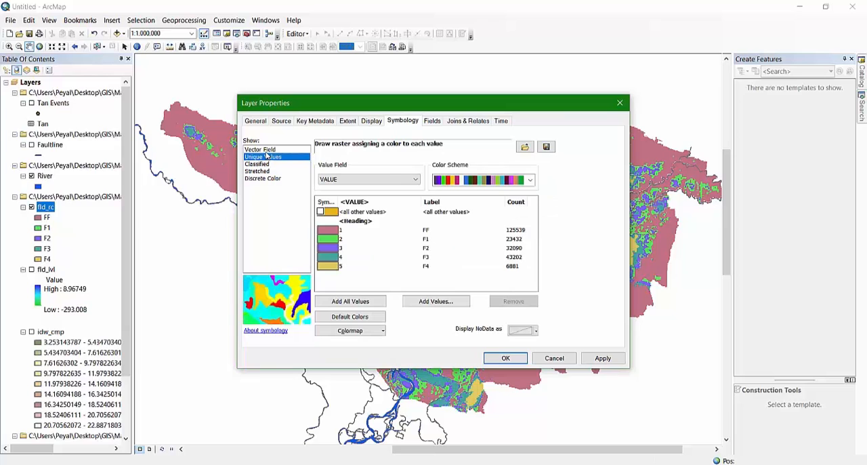
click(531, 180)
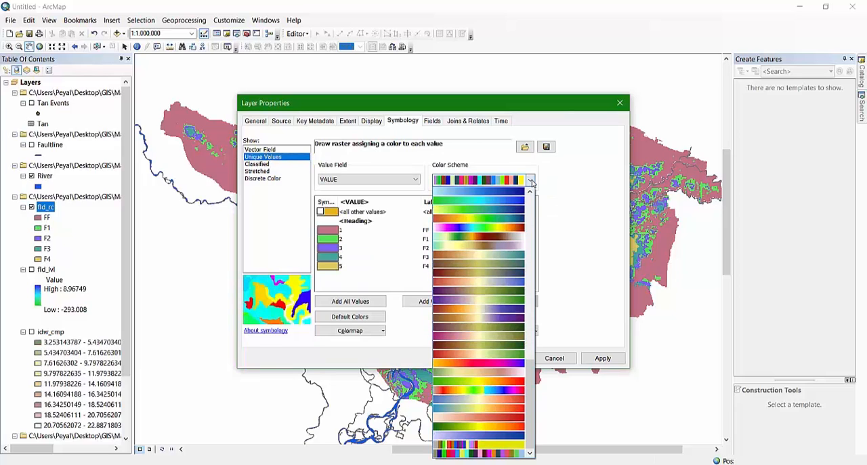
click(486, 212)
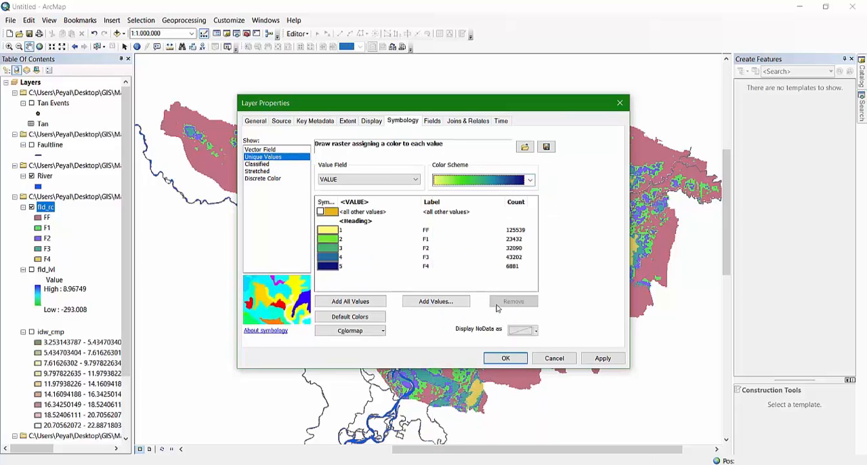
click(531, 180)
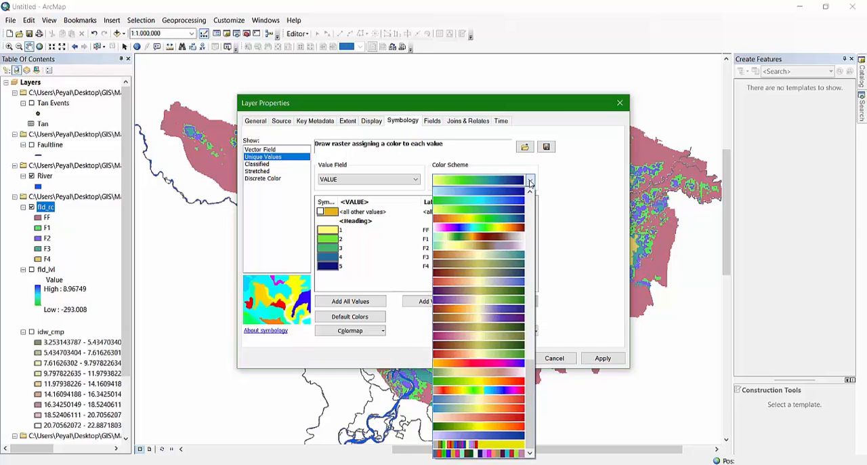
click(492, 194)
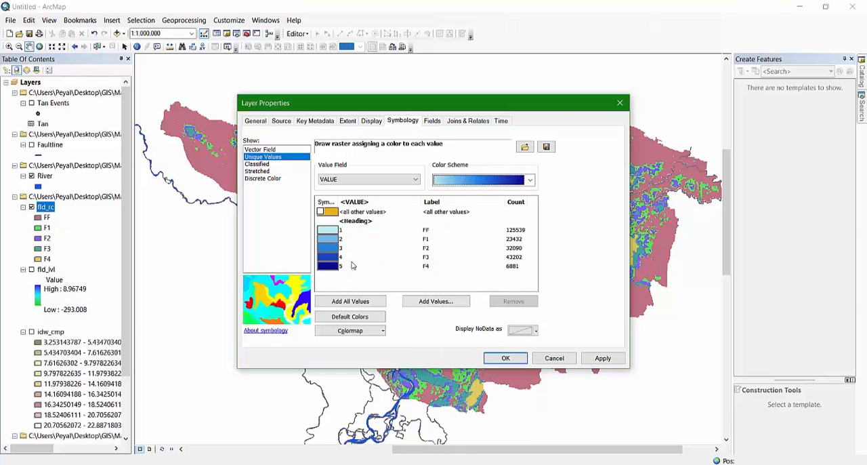
click(503, 359)
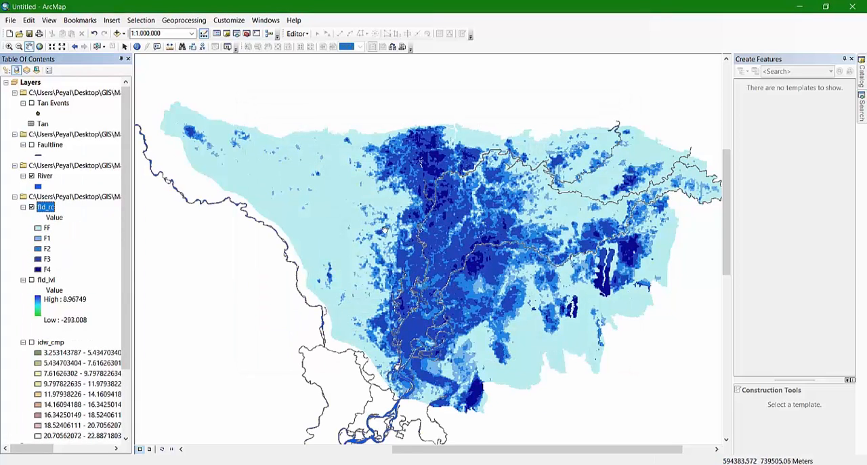
mouse_move(370, 223)
mouse_down()
mouse_move(396, 234)
mouse_move(378, 230)
mouse_up()
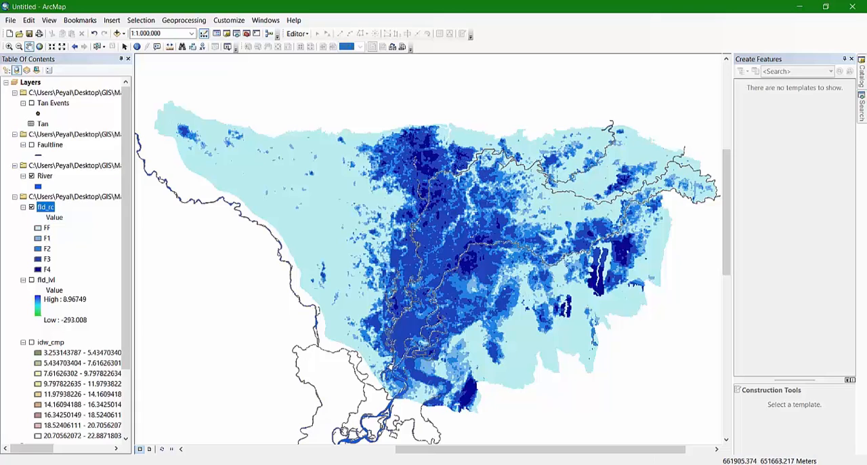
Launch ArcScene 10.5 from the installed ArcGIS programs
key(super)
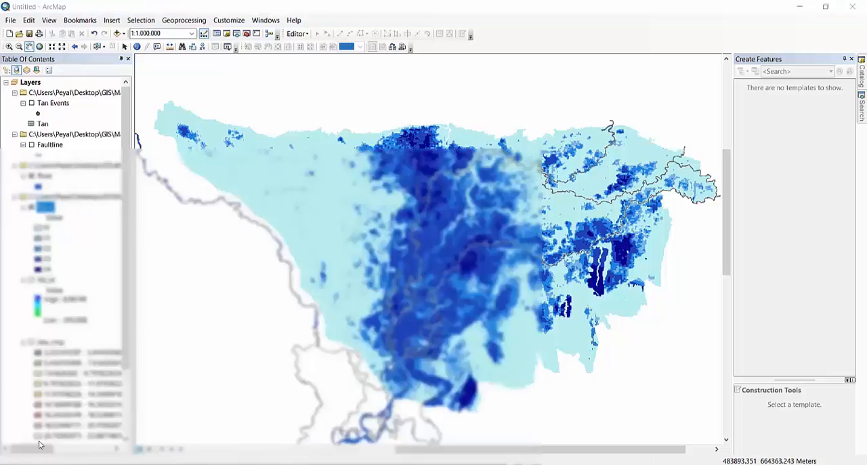
drag(164, 143, 170, 229)
scroll(170, 229, up, 5)
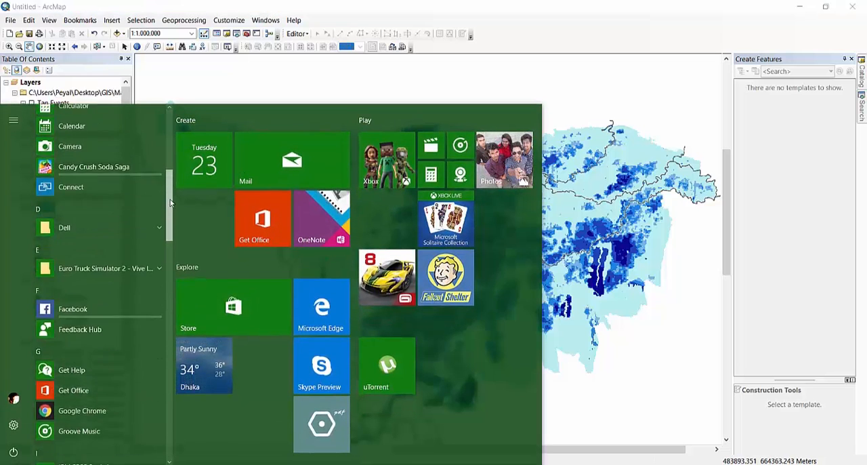
click(113, 193)
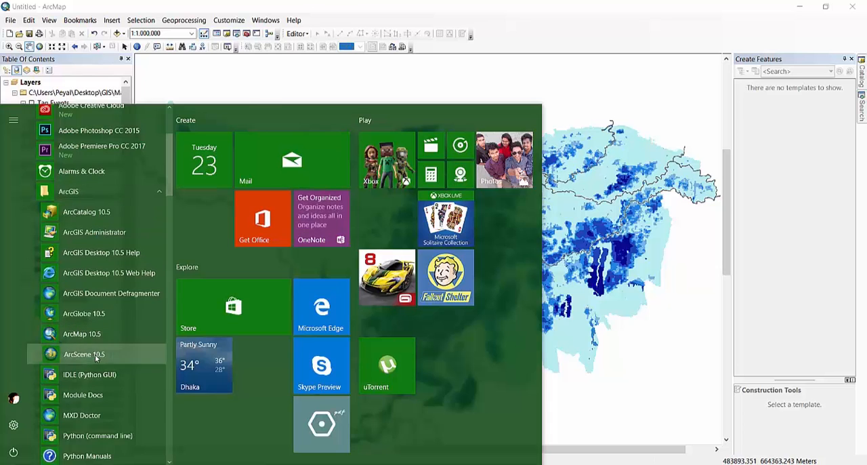
click(96, 355)
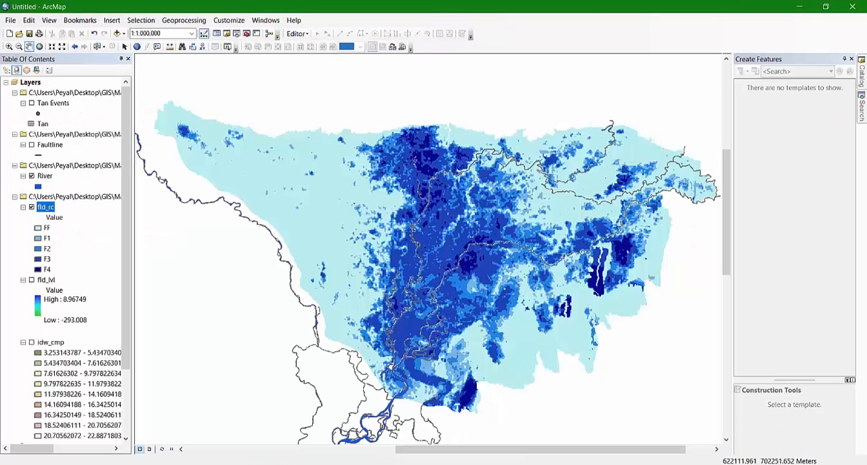
Copy the fld_rc layer from ArcMap and paste it into the scene layers in ArcScene
right_click(45, 209)
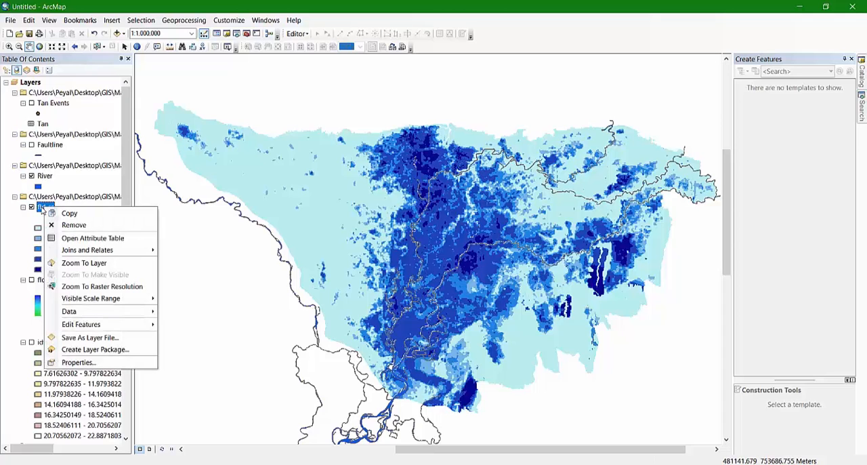
click(79, 215)
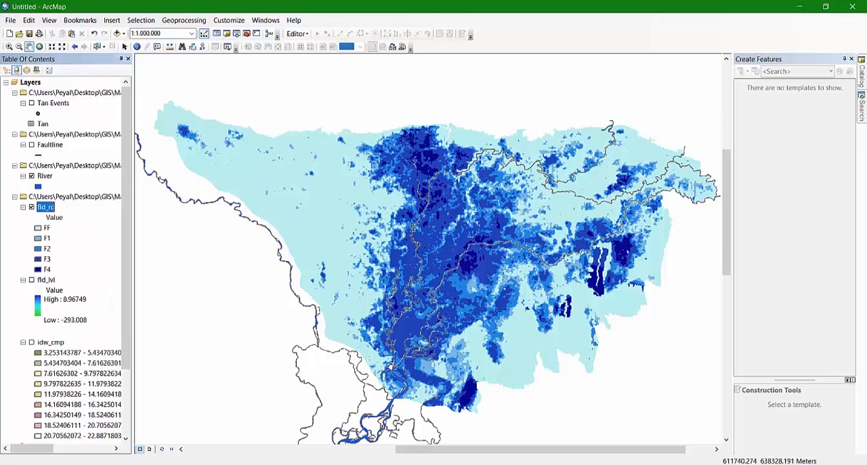
key(alt+Tab)
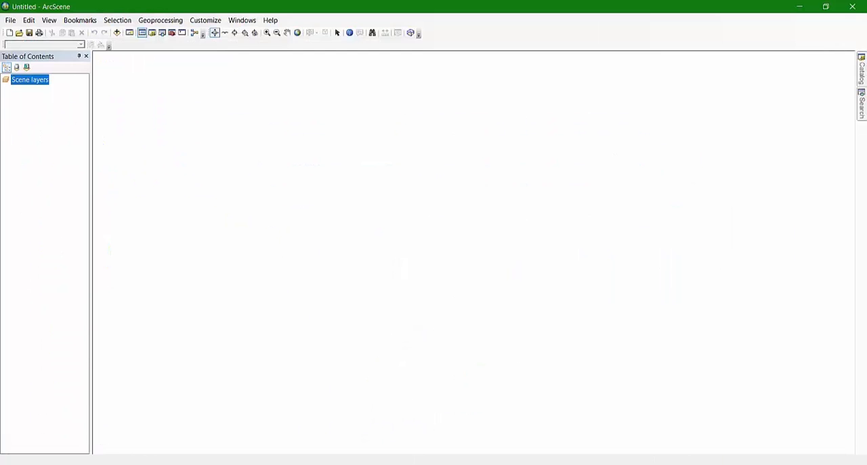
right_click(28, 83)
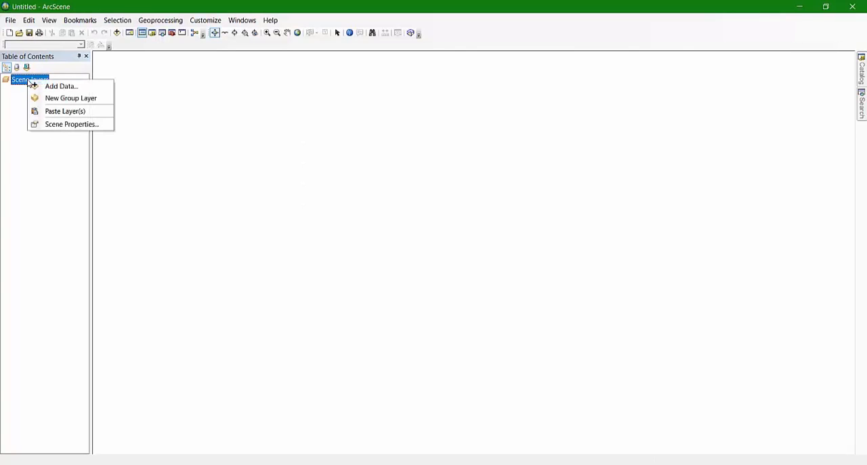
click(66, 111)
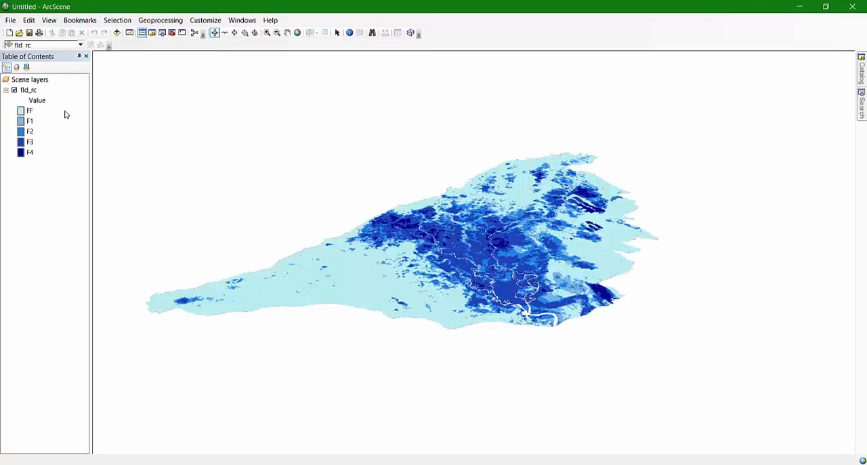
Set the fld_rc base heights to float on the custom surface fld_rc, leaving the raster resolution at its defaults
scroll(495, 239, down, 3)
scroll(494, 239, up, 3)
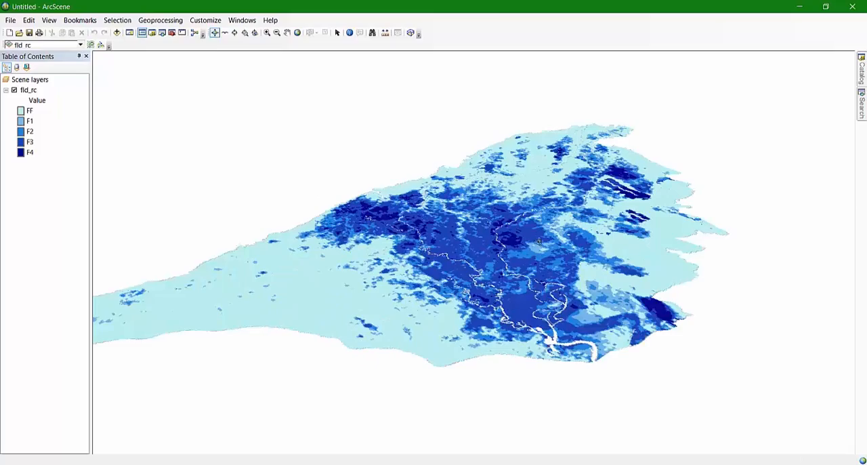
drag(633, 244, 425, 302)
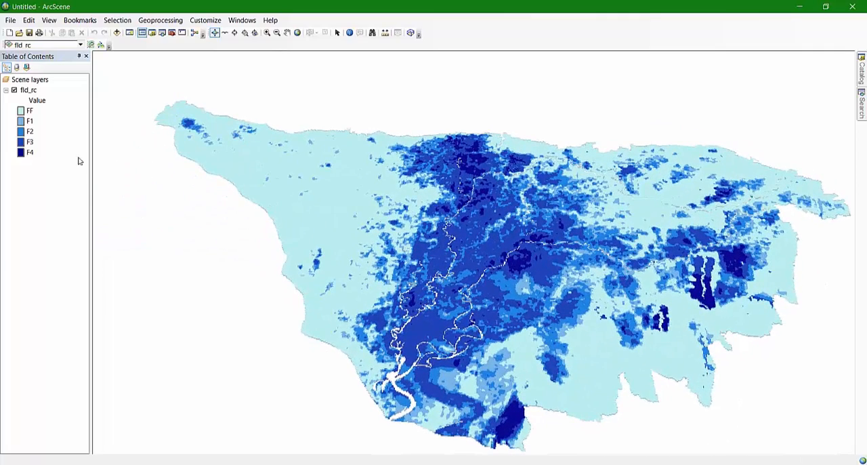
click(29, 91)
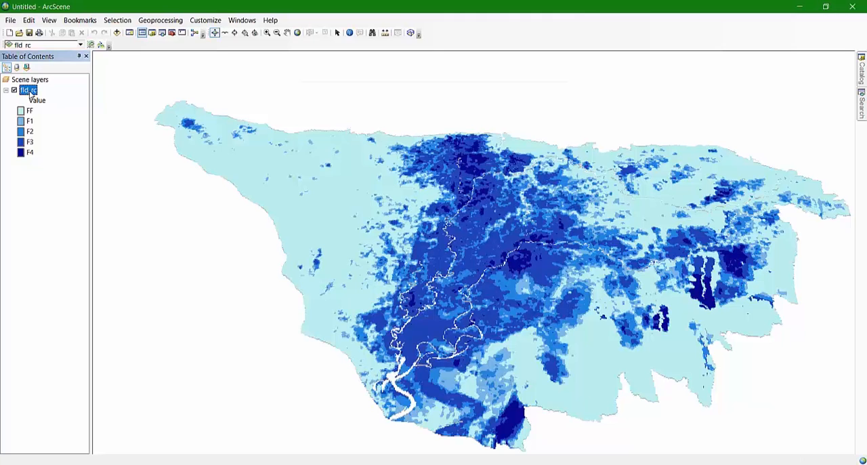
right_click(30, 93)
click(77, 206)
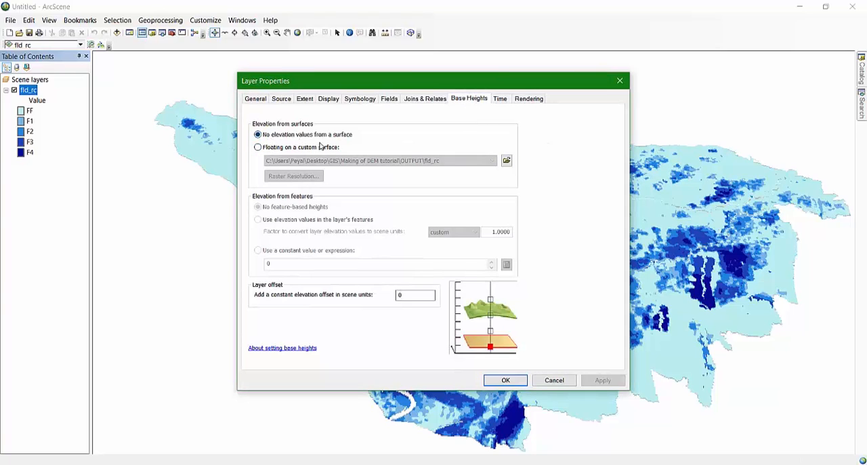
click(258, 147)
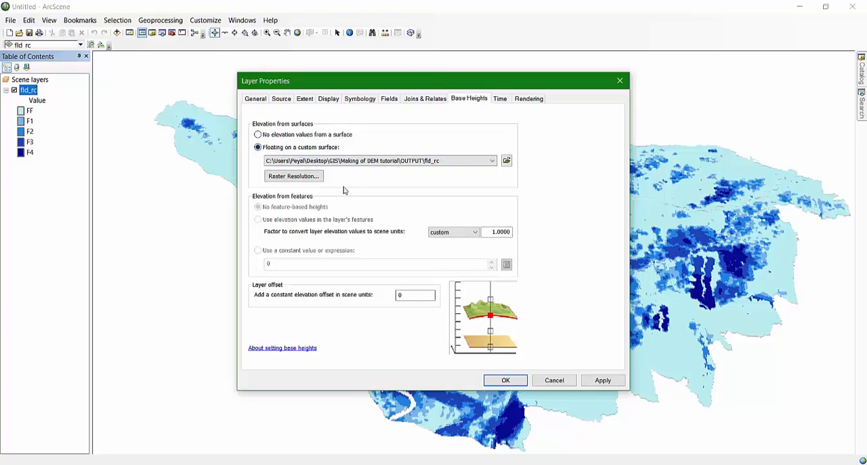
click(288, 178)
click(300, 177)
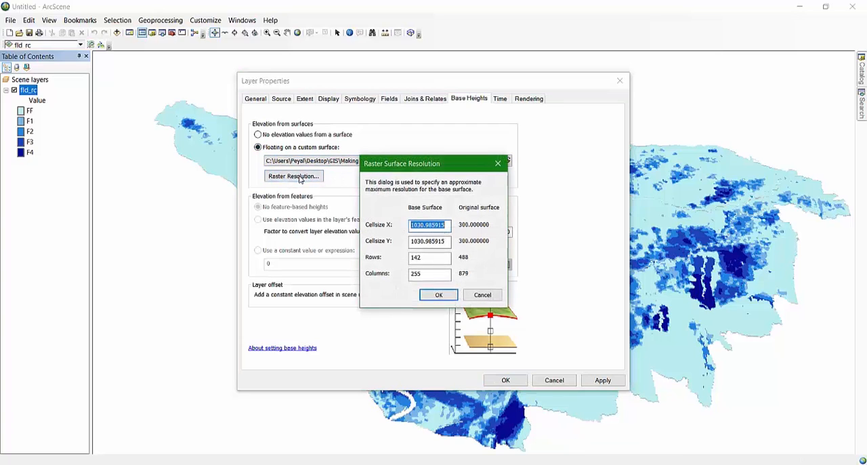
click(498, 163)
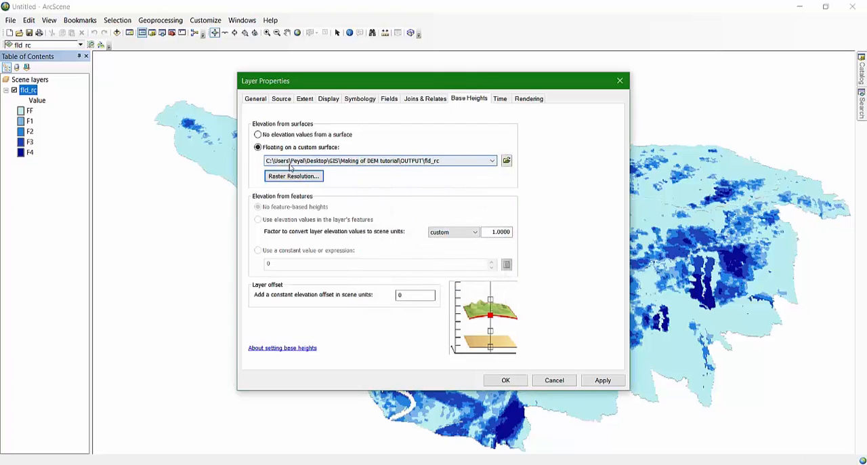
click(506, 382)
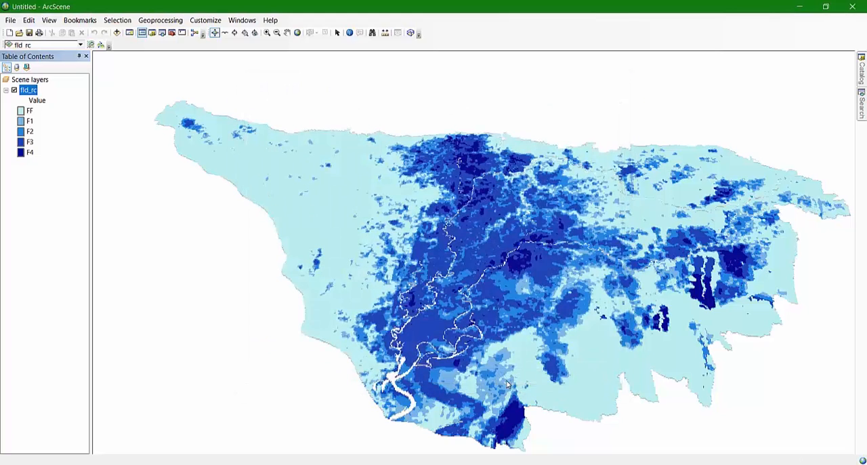
Examine the fld_rc raster in the 3D scene from different angles and distances before exaggerating its relief
drag(436, 302, 473, 224)
scroll(426, 218, down, 5)
scroll(426, 219, up, 10)
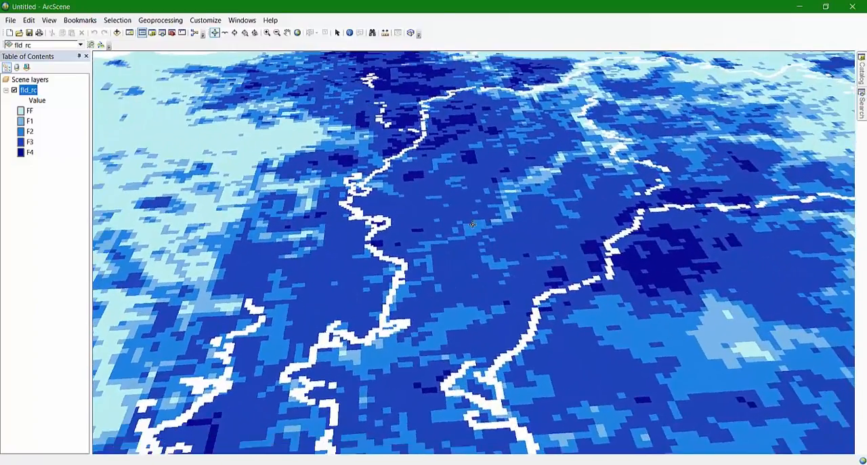
scroll(453, 221, up, 5)
scroll(449, 220, down, 4)
scroll(447, 221, down, 8)
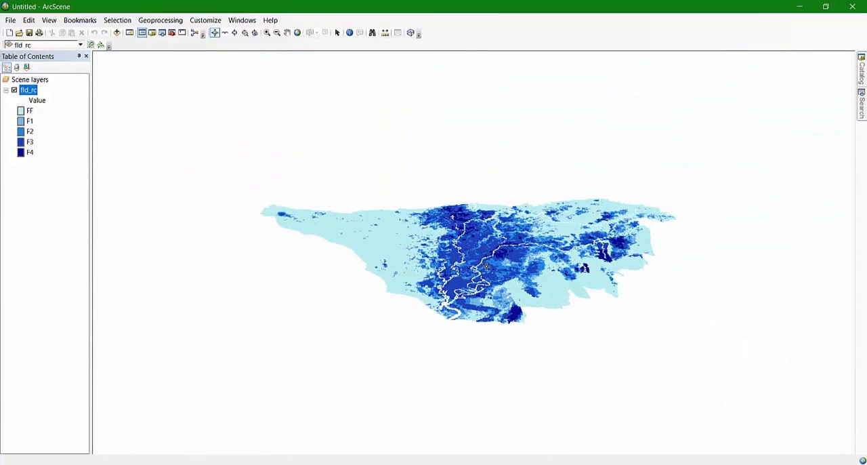
scroll(486, 267, up, 2)
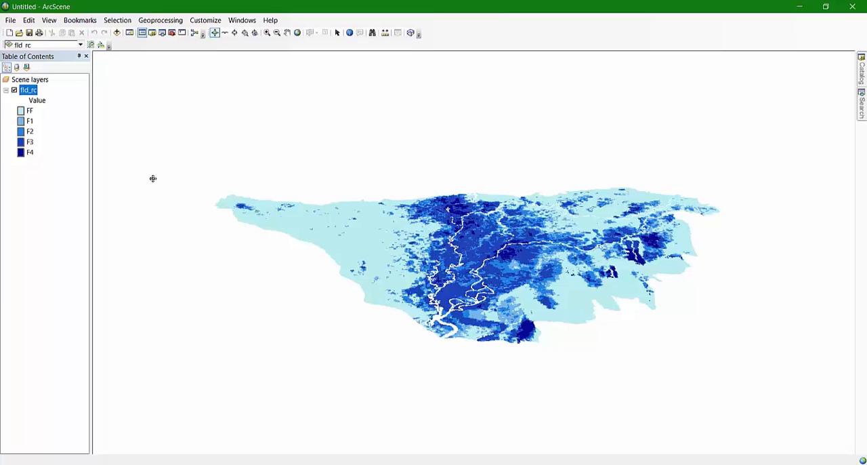
Set the scene's vertical exaggeration to 300 in the scene properties
click(22, 81)
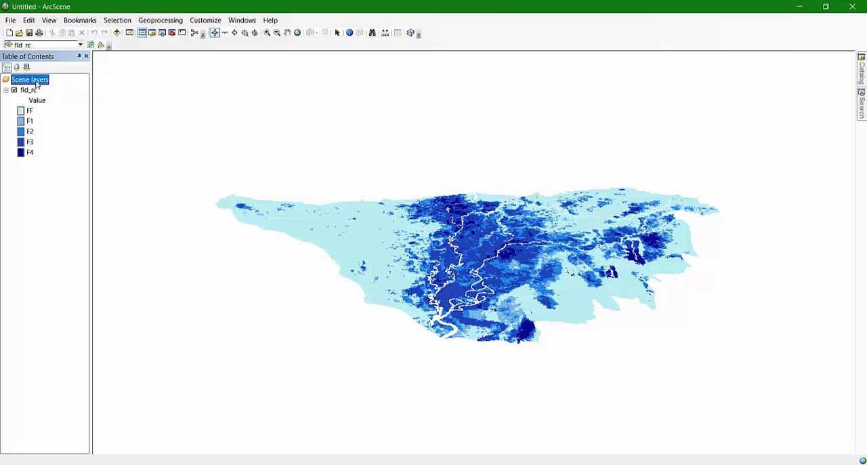
right_click(25, 83)
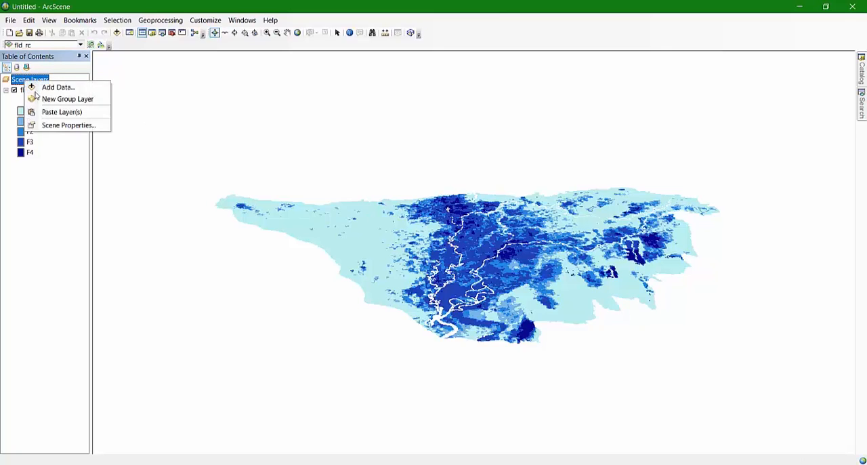
click(64, 125)
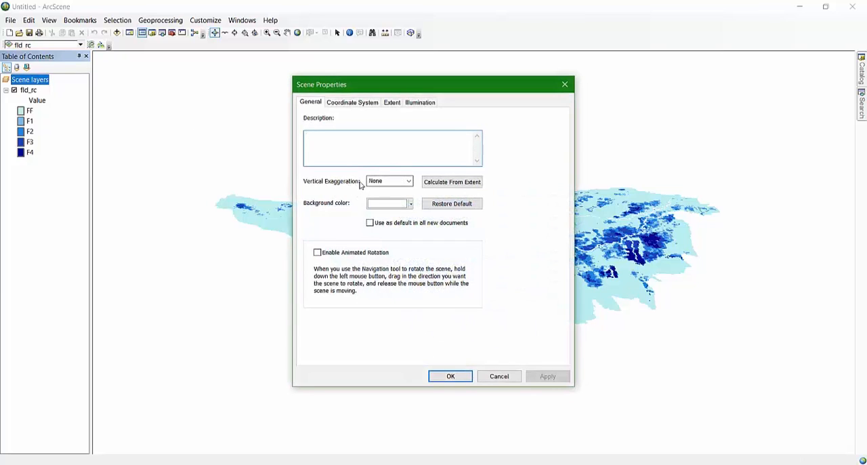
key(Tab)
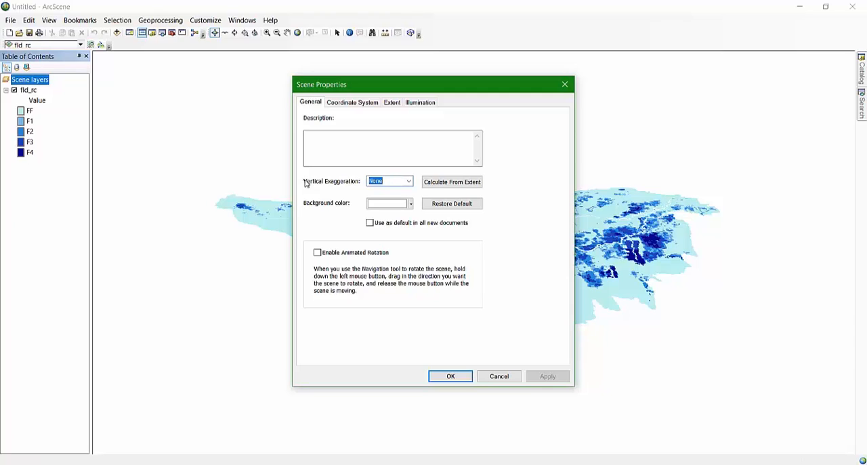
text(300)
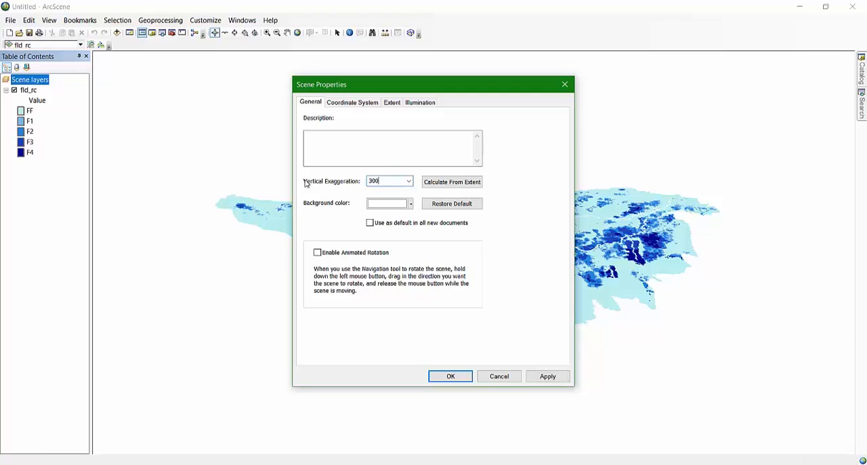
click(451, 377)
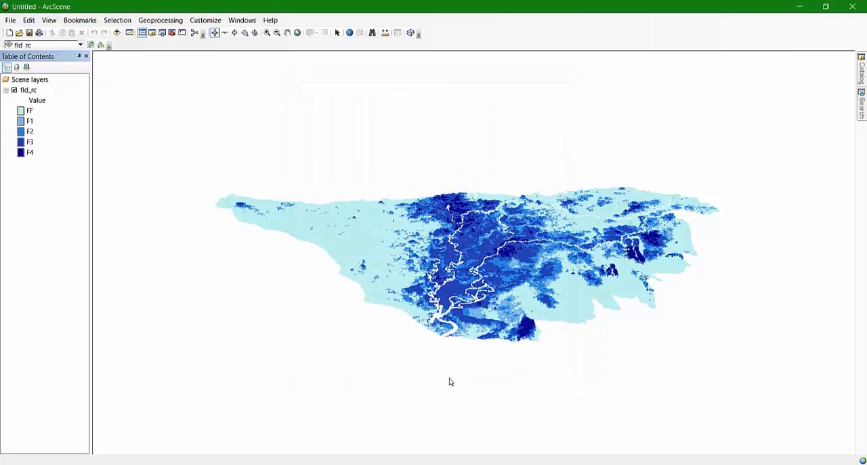
Inspect the relief of the fld_rc flood classes with the vertical exaggeration of 300, close up and from several angles
scroll(475, 246, down, 2)
scroll(467, 249, up, 4)
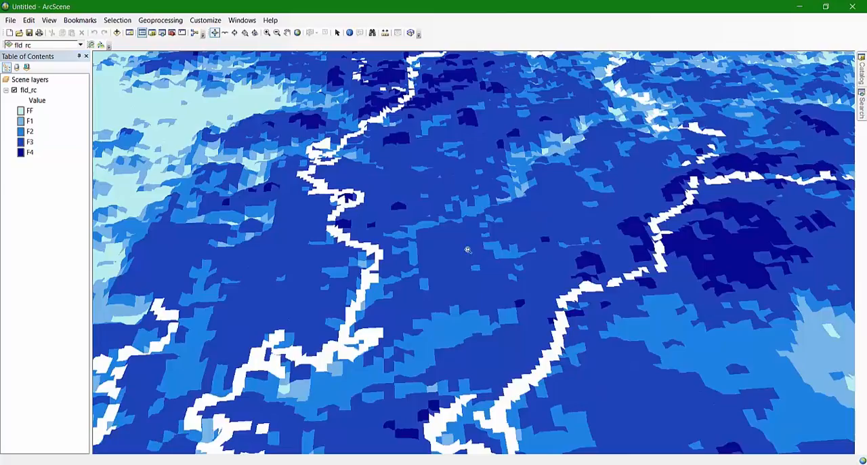
drag(504, 326, 579, 399)
drag(604, 242, 456, 99)
scroll(609, 136, down, 4)
scroll(609, 144, up, 5)
drag(510, 78, 510, 171)
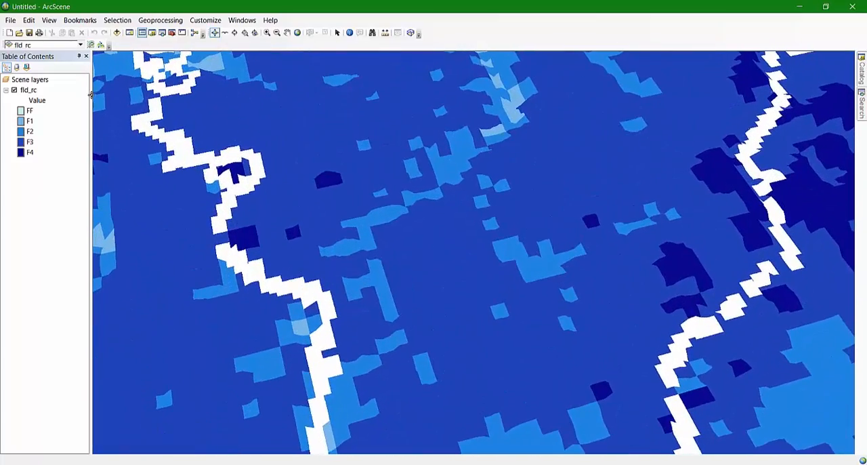
Set the scene's vertical exaggeration to 800 in the scene properties
right_click(28, 82)
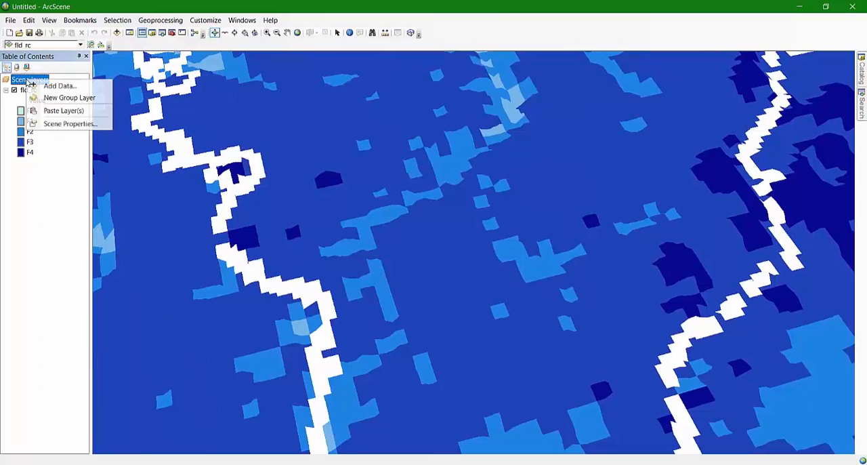
click(70, 124)
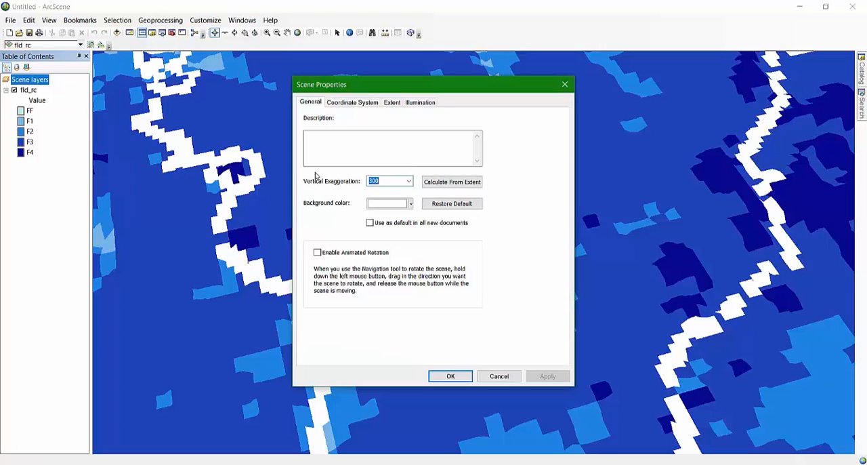
text(80)
click(451, 376)
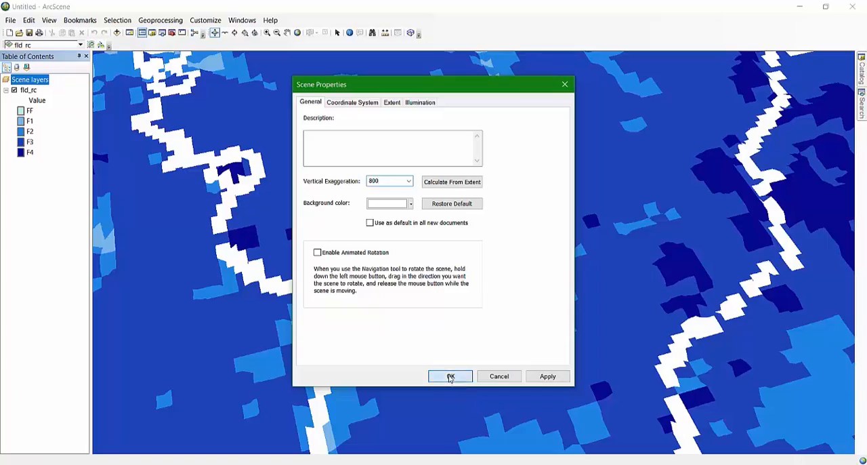
Examine the fld_rc surface at vertical exaggeration 800, covering the whole extent and the area around the river channels
drag(452, 349, 467, 240)
scroll(485, 258, down, 3)
scroll(485, 258, up, 8)
scroll(463, 241, down, 5)
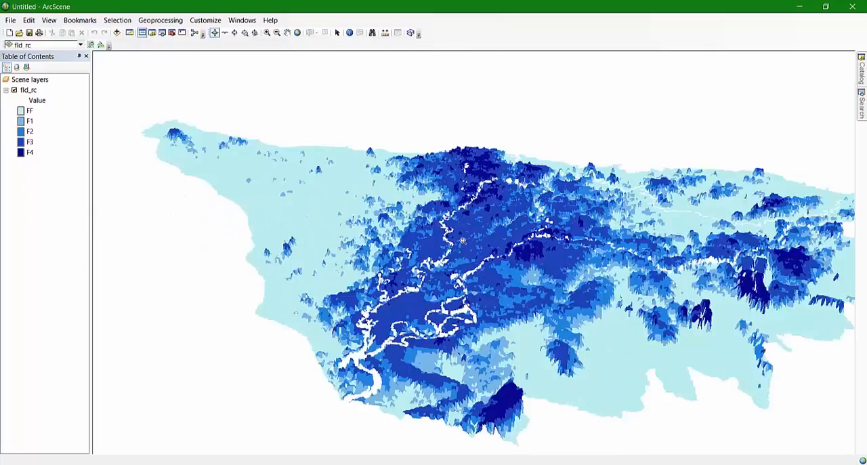
drag(518, 317, 491, 235)
scroll(507, 309, down, 2)
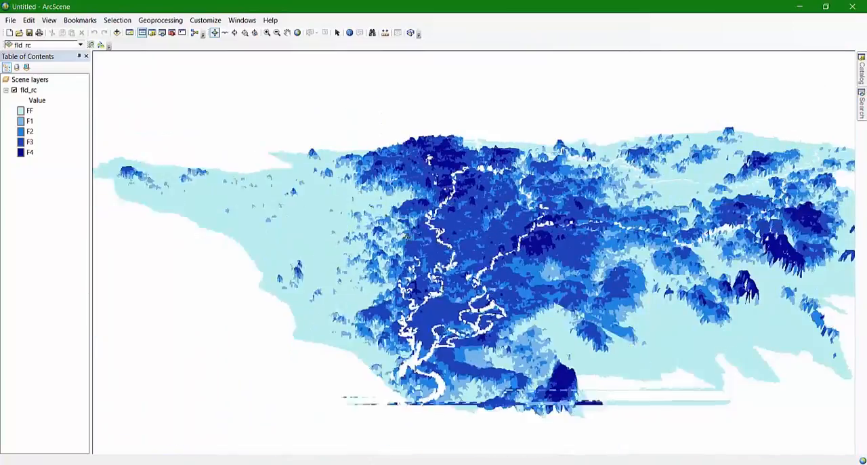
scroll(506, 309, up, 8)
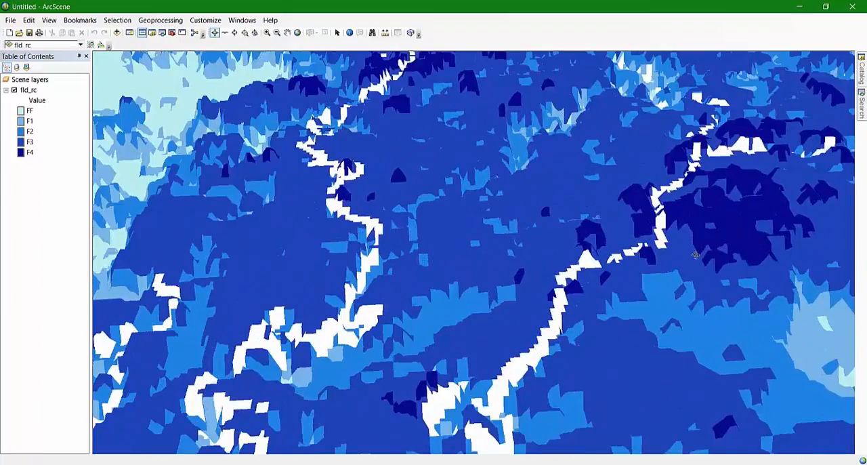
drag(695, 255, 786, 245)
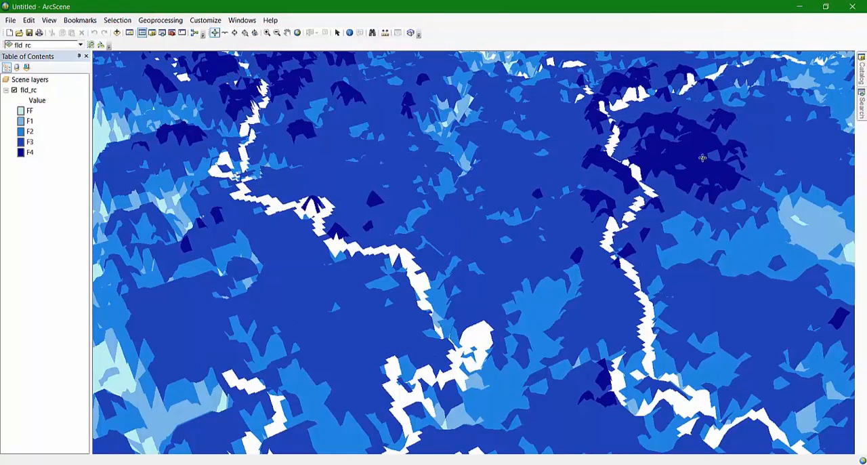
Invert the scene's relief by setting the vertical exaggeration to -800
right_click(28, 79)
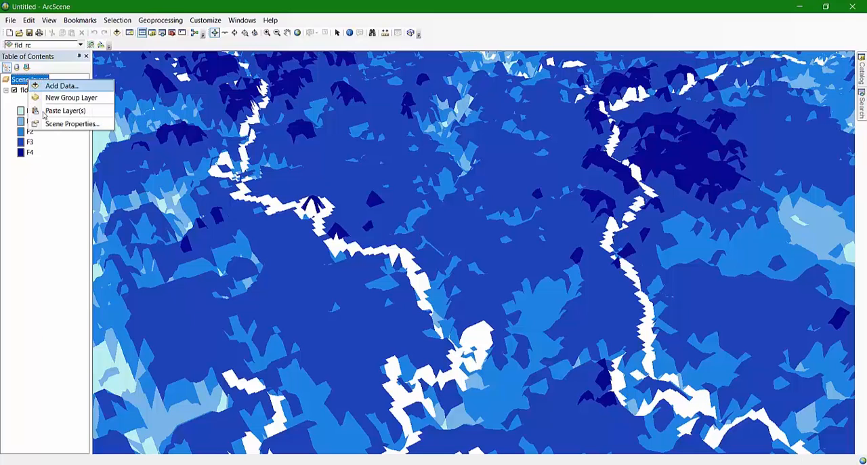
click(66, 126)
double_click(383, 181)
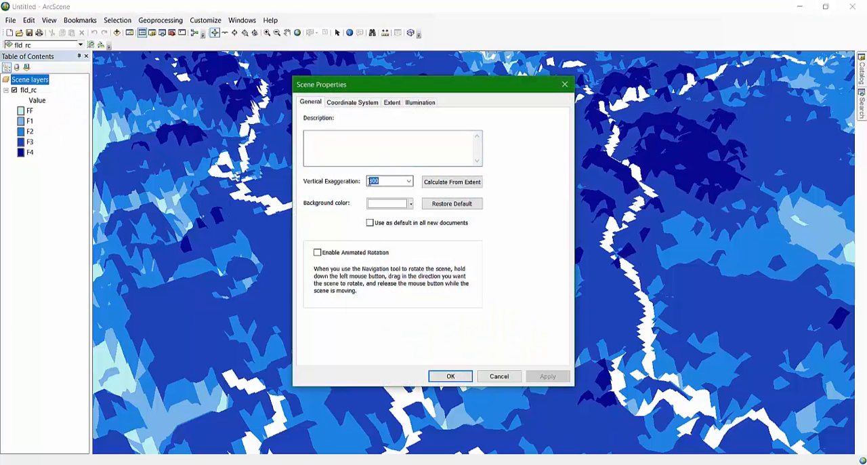
click(369, 181)
click(450, 376)
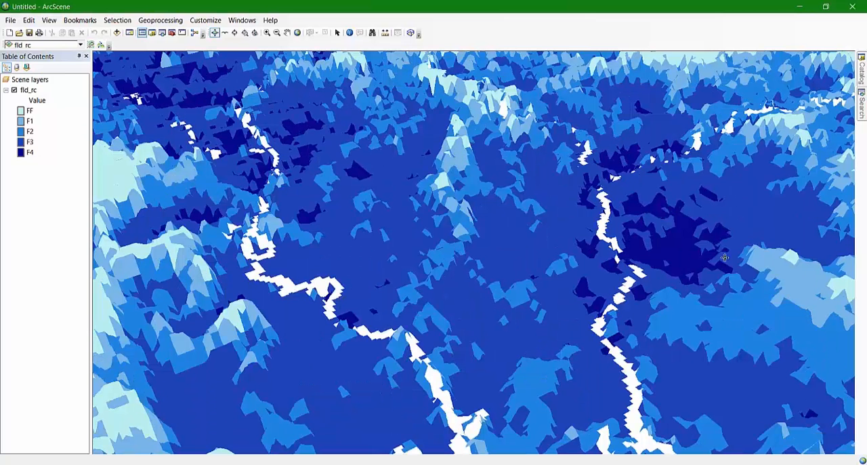
Inspect the inverted fld_rc surface near the river channels and across its full extent
scroll(691, 237, down, 2)
scroll(629, 247, up, 1)
scroll(629, 247, up, 2)
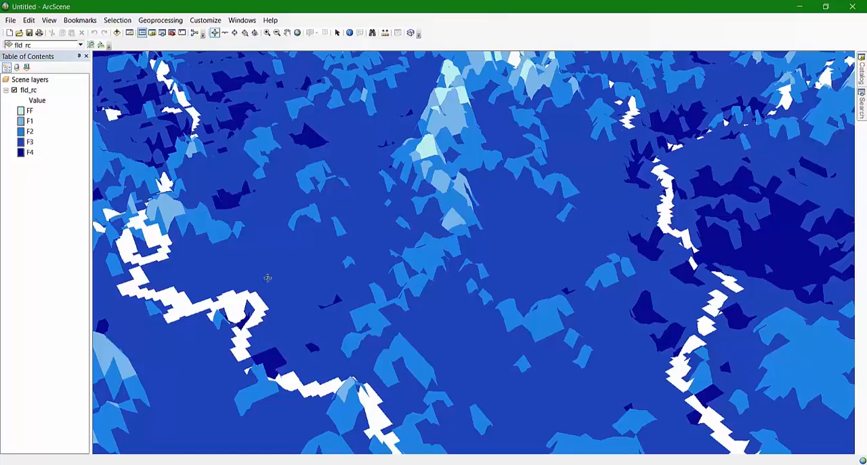
scroll(240, 327, up, 2)
scroll(240, 327, down, 5)
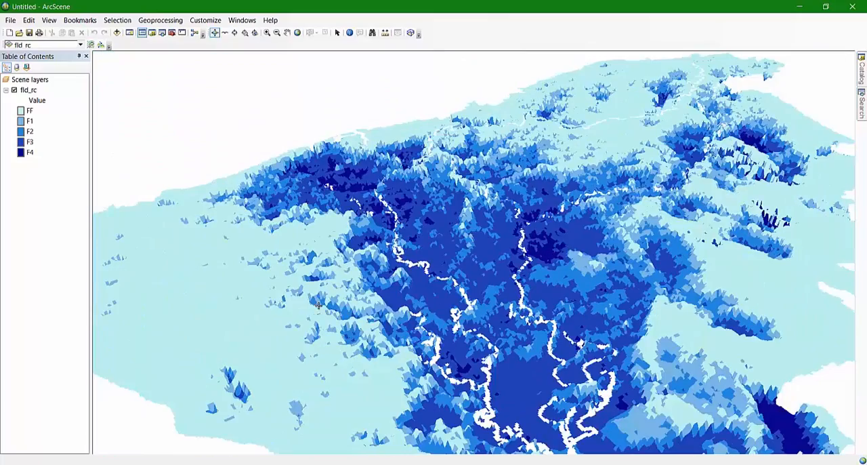
drag(479, 365, 396, 174)
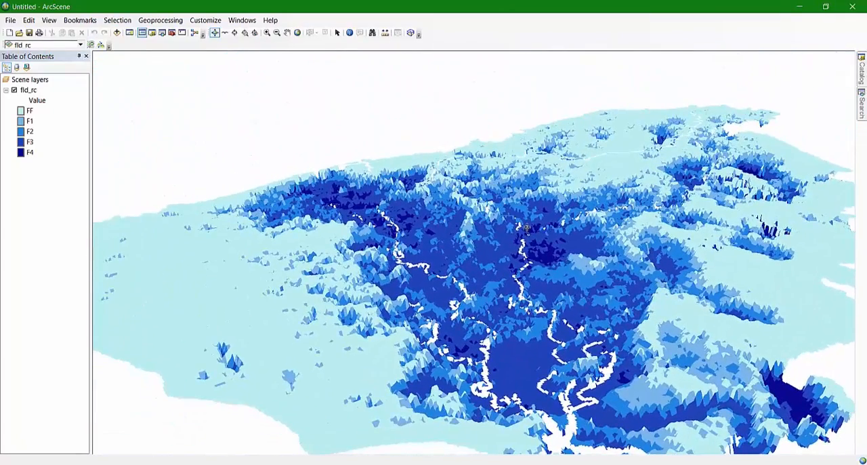
Switch to ArcMap and open the Zonal Statistics as Table tool from the Spatial Analyst Zonal toolset
click(325, 434)
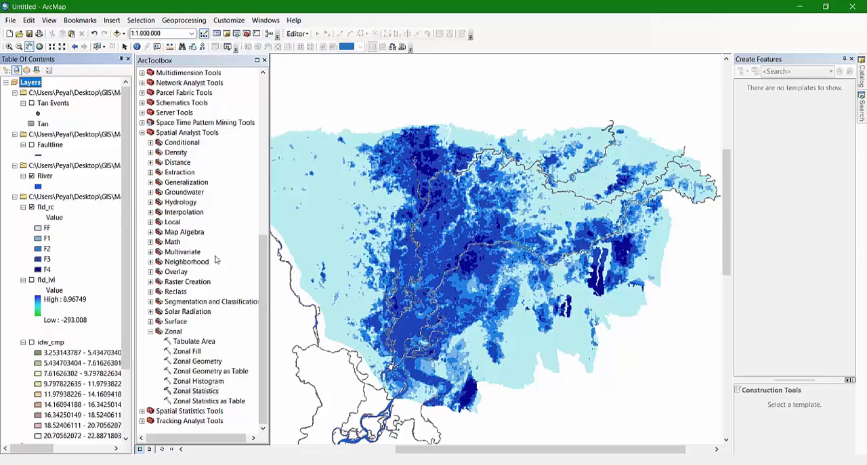
double_click(151, 332)
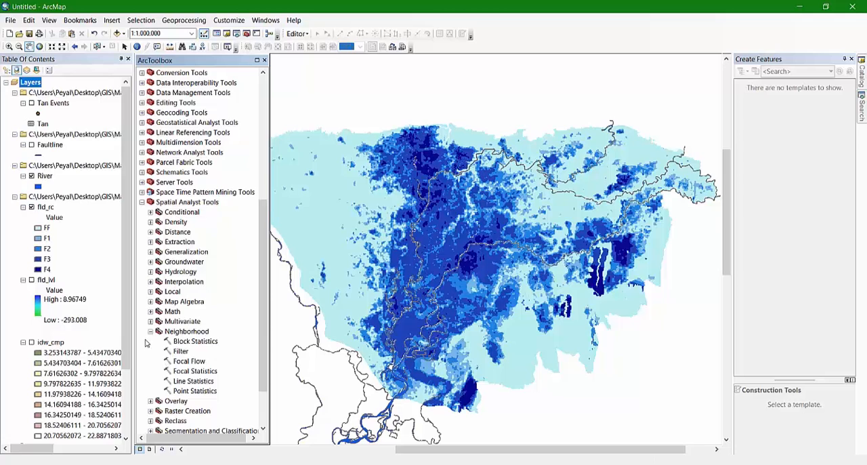
click(150, 332)
click(151, 401)
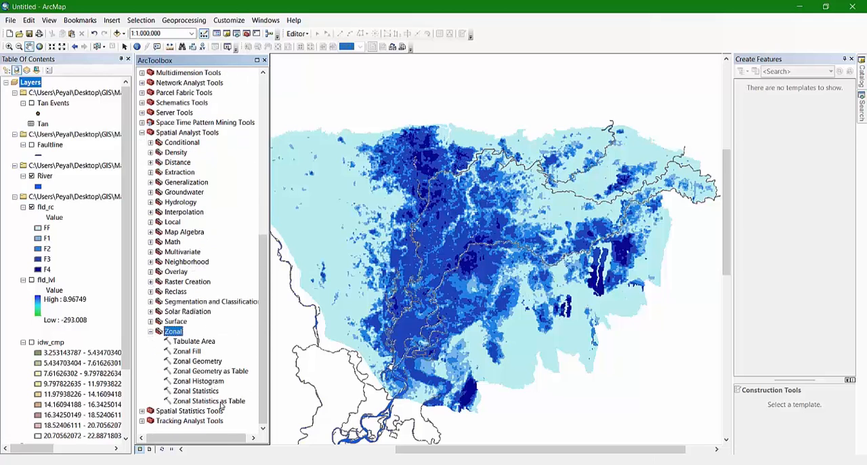
double_click(221, 401)
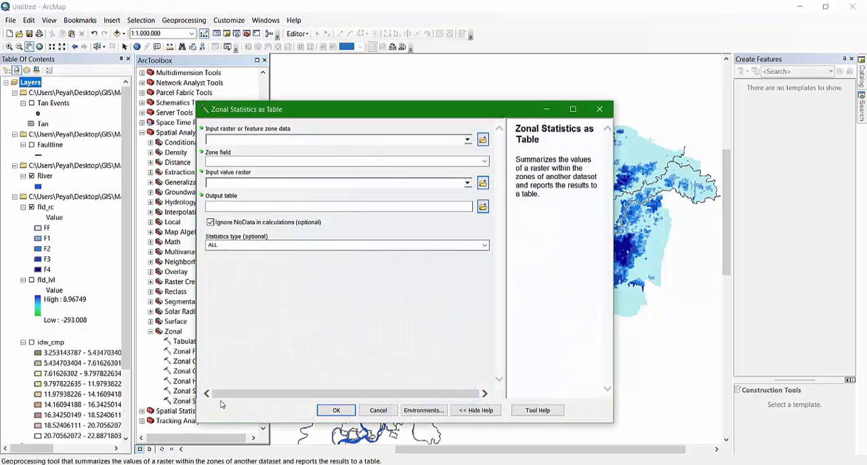
Use fld_rc as both the zone data and the input value raster for Zonal Statistics as Table
click(466, 140)
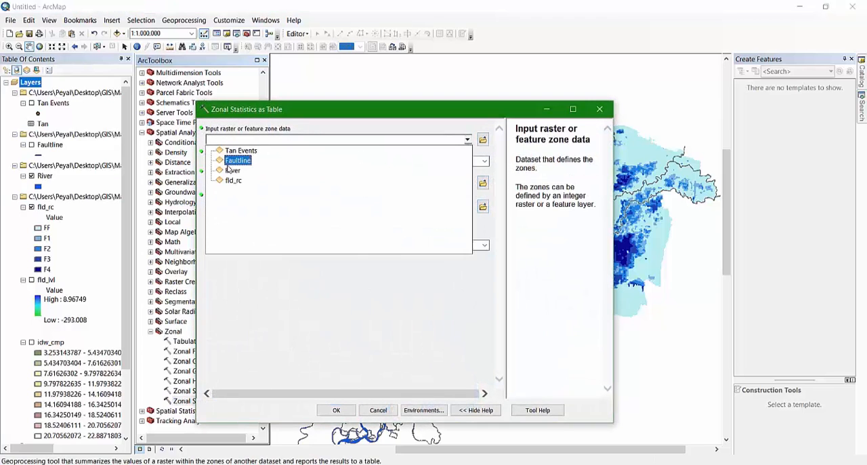
click(234, 183)
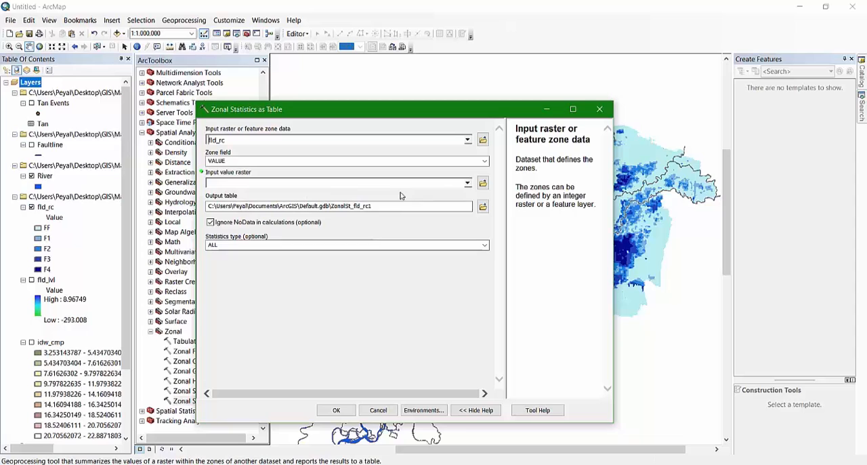
click(467, 183)
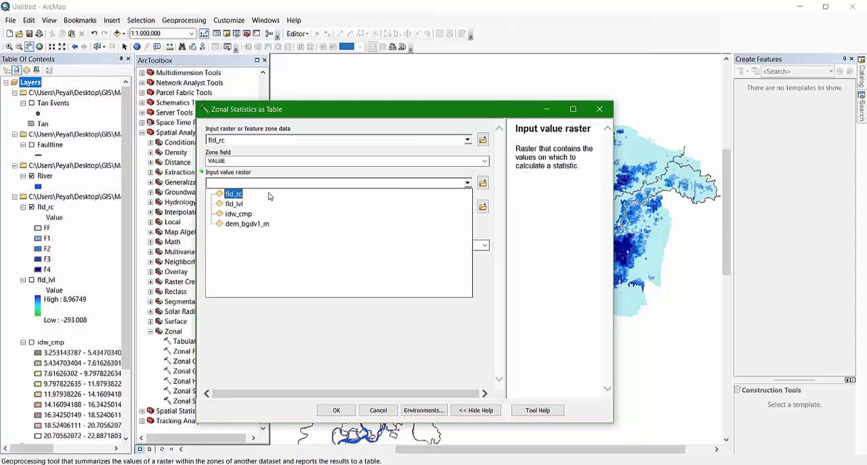
click(234, 194)
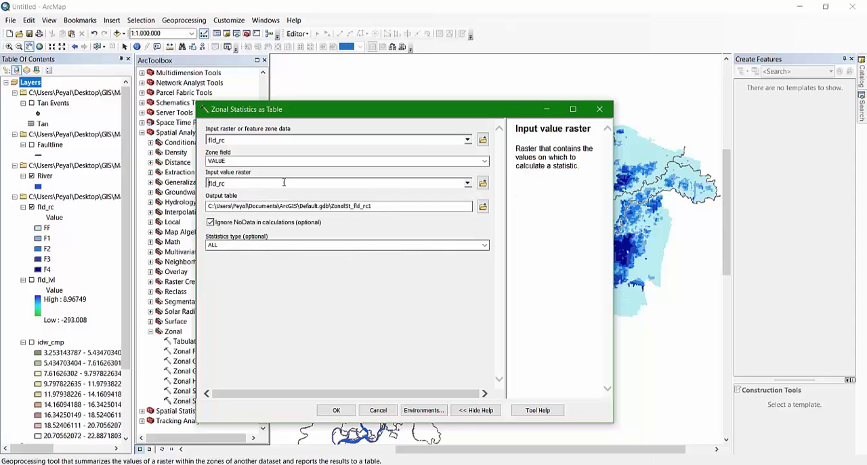
Save the output table as zon_s in the OUTPUT folder and run Zonal Statistics as Table
click(482, 209)
click(437, 289)
click(482, 206)
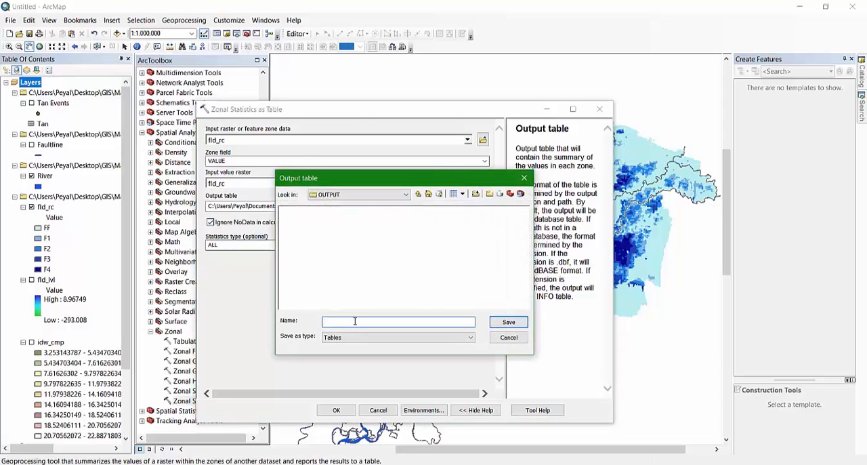
text(zon_)
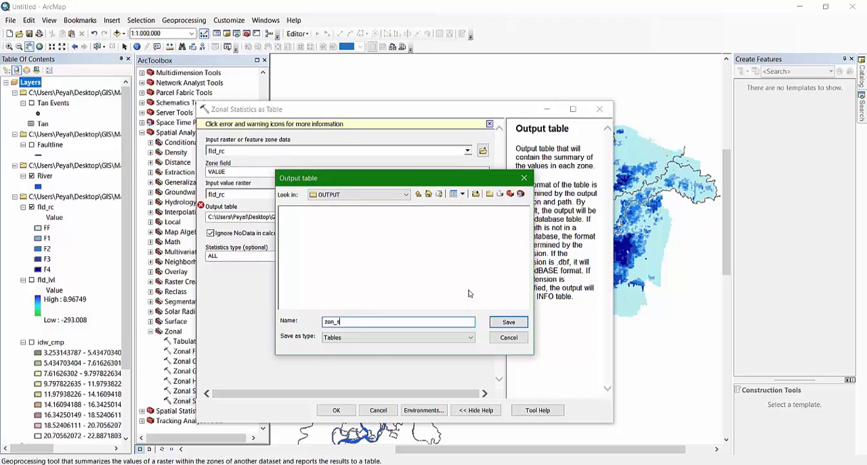
text(s)
click(509, 322)
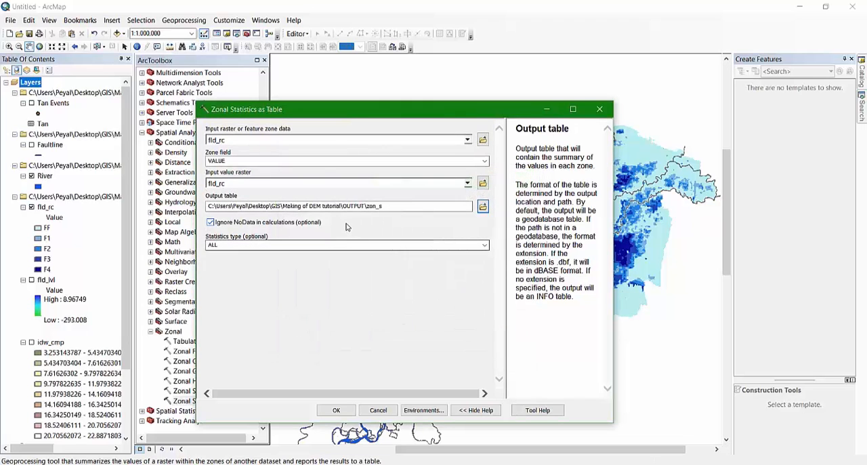
click(334, 410)
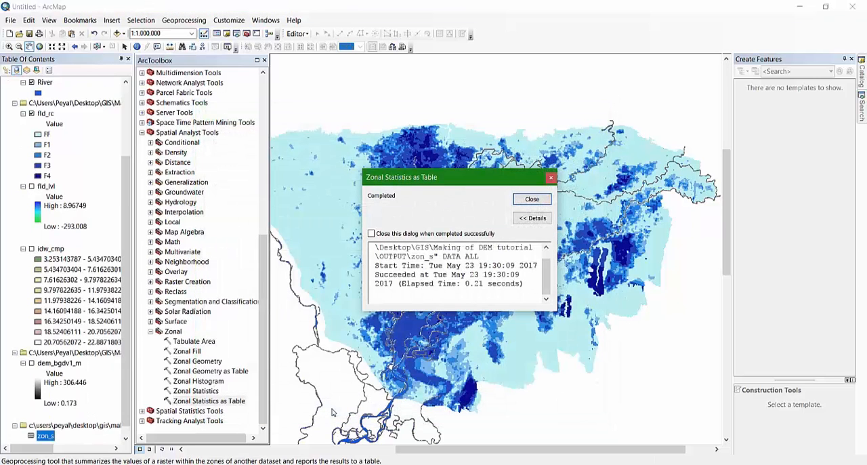
click(532, 199)
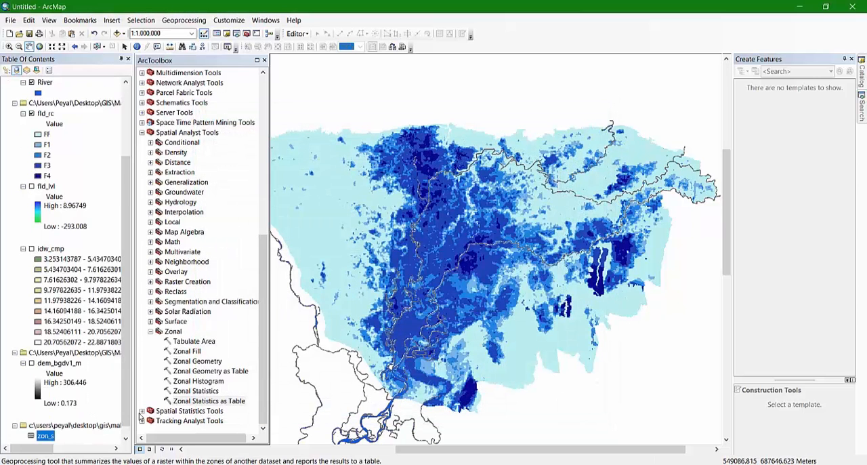
Open the zon_s table, widen it to review all statistics columns for each flood class, and close it
scroll(90, 375, down, 1)
right_click(44, 431)
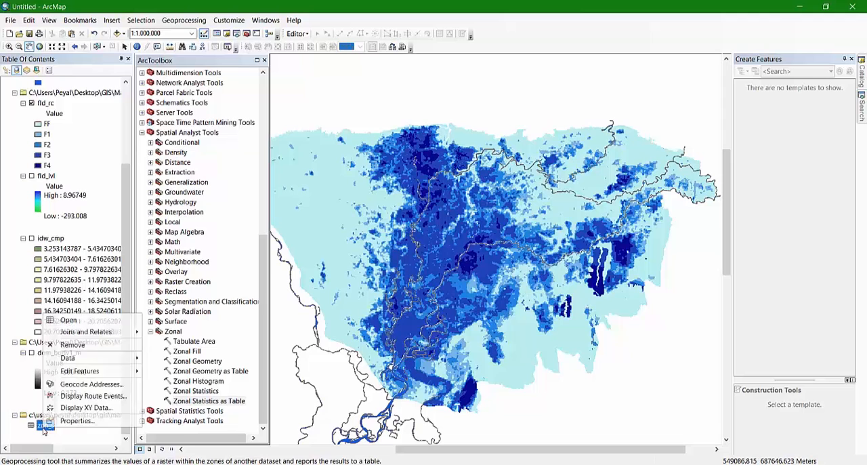
click(75, 322)
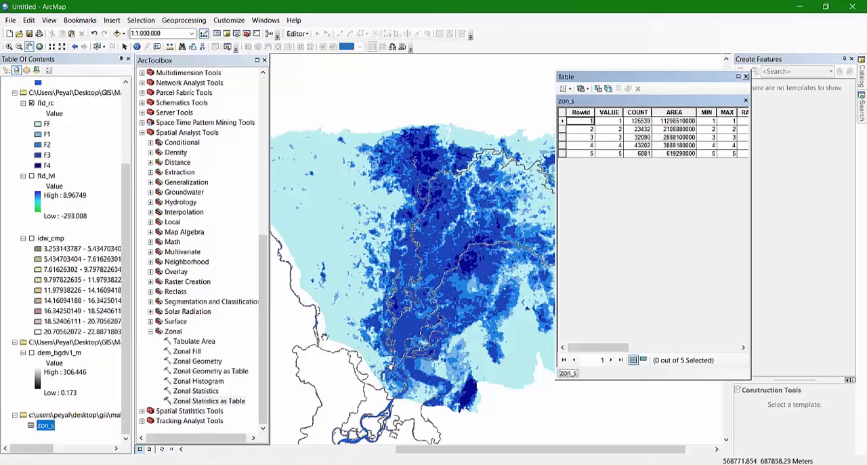
drag(645, 80, 395, 89)
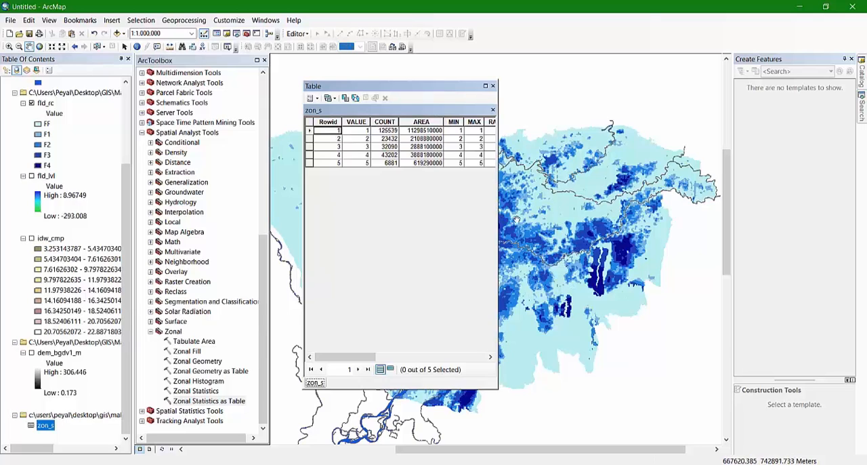
drag(498, 217, 773, 211)
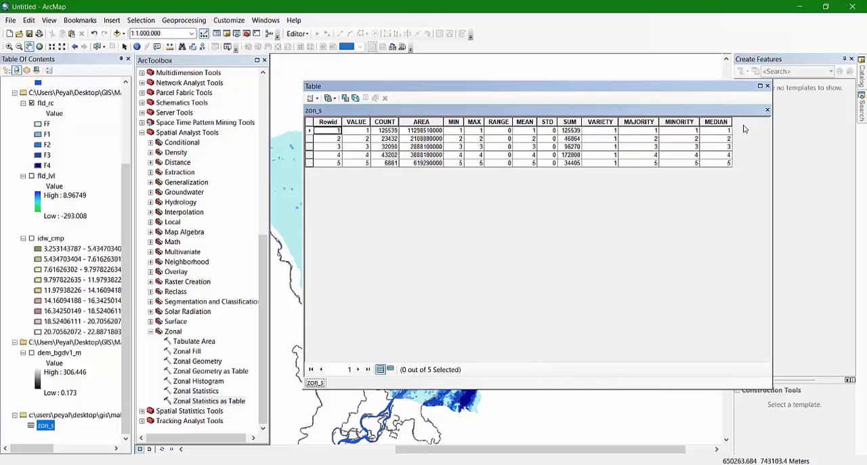
click(768, 87)
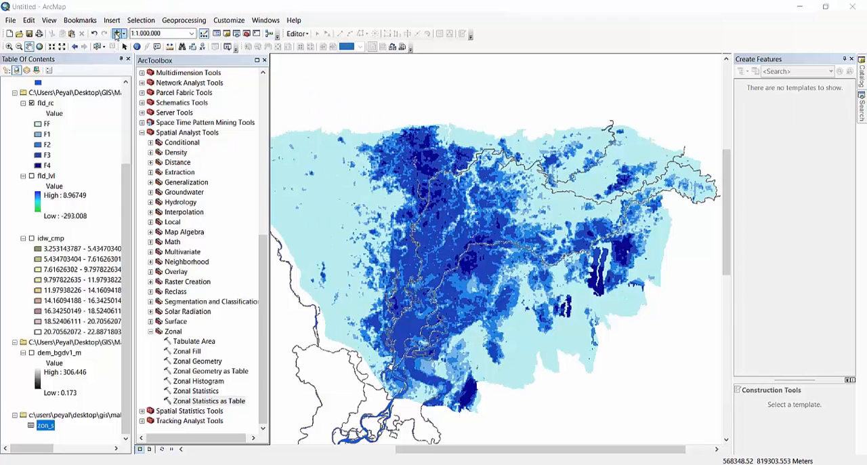
Add the Thana_bnd.shp boundary shapefile from the Shape folder to the map
click(116, 34)
click(332, 191)
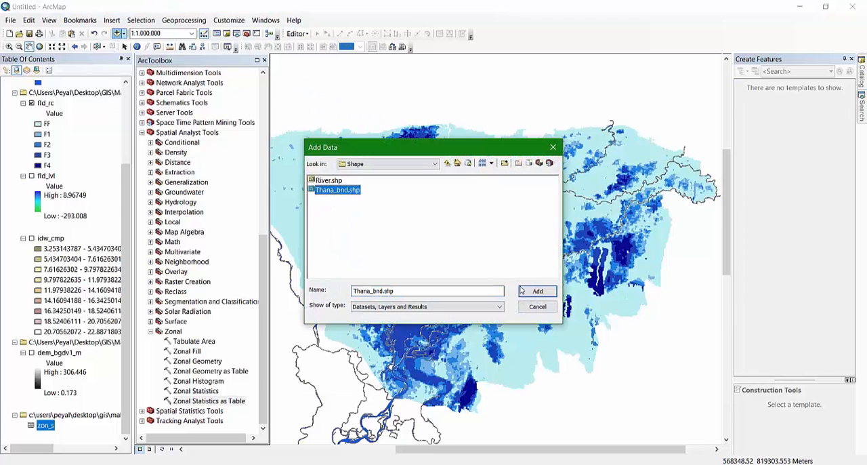
click(540, 292)
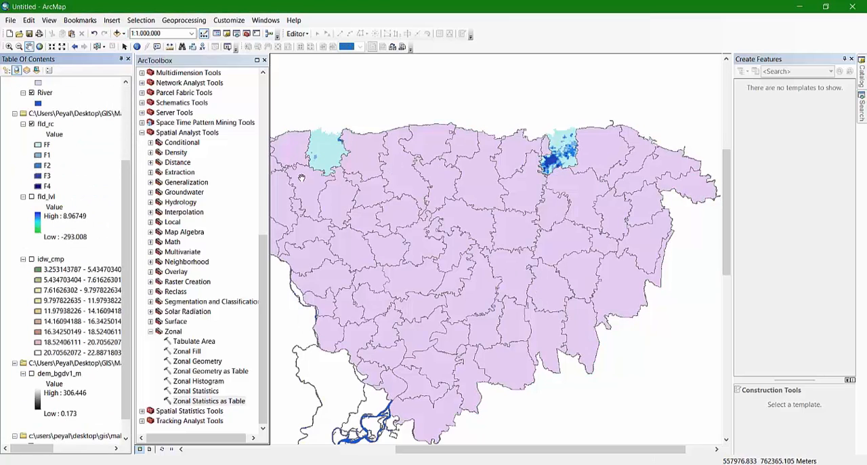
Set up Zonal Statistics as Table with Thana_bnd as zone data, THANANAME as zone field and fld_rc as value raster
double_click(209, 401)
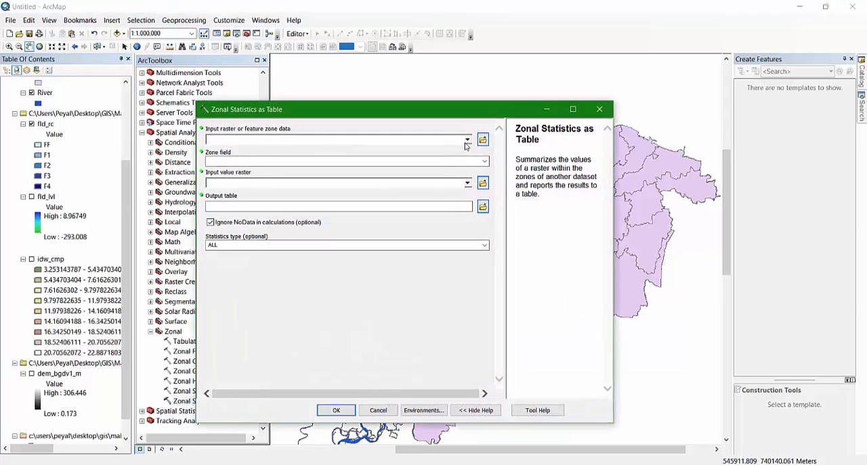
click(467, 141)
click(233, 190)
click(467, 182)
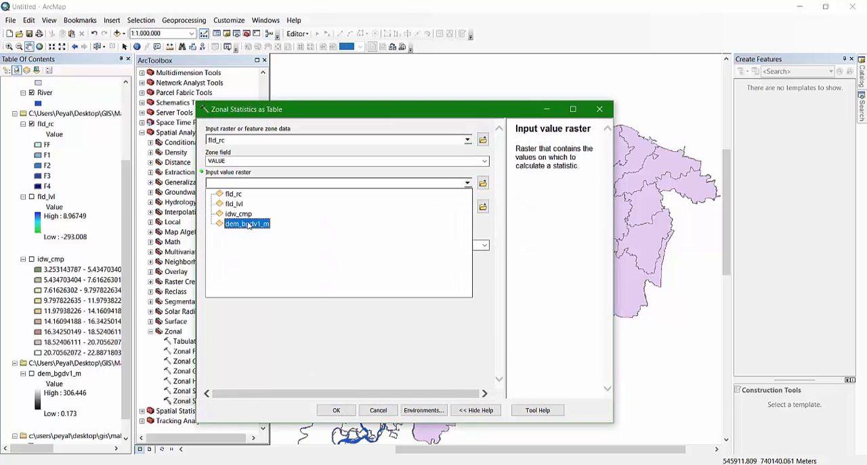
click(216, 192)
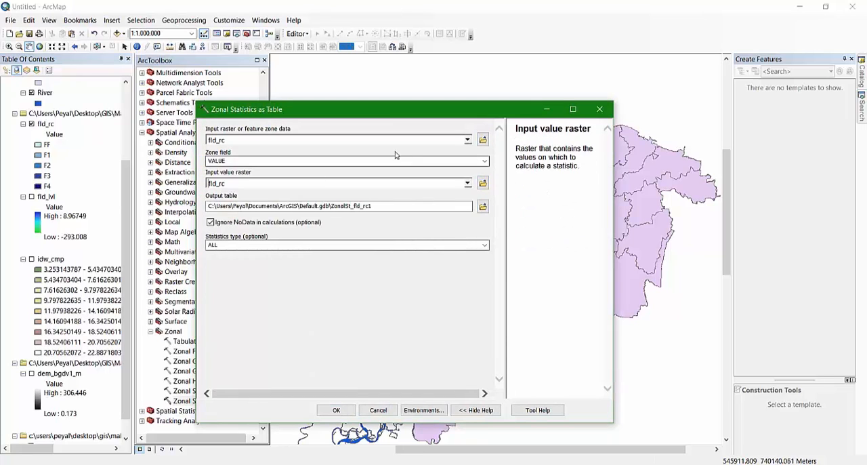
click(468, 139)
click(241, 170)
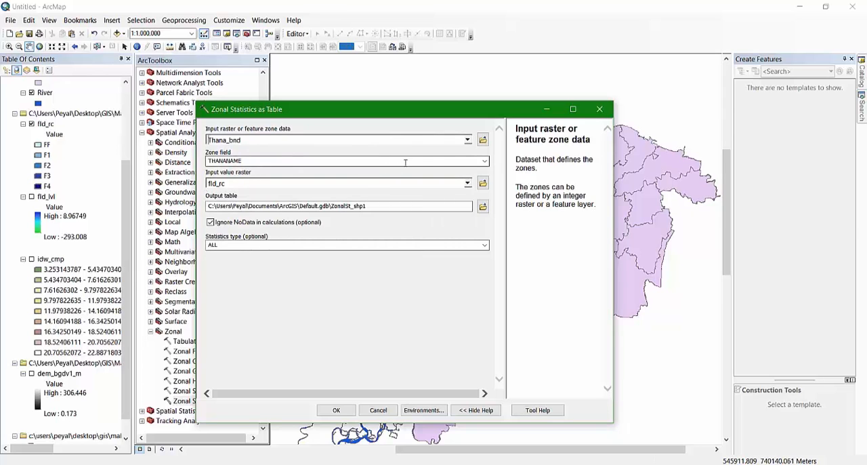
click(485, 162)
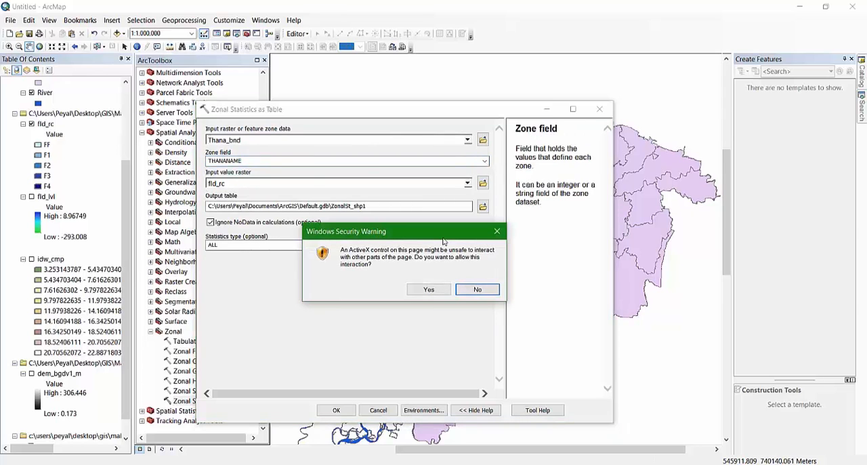
click(429, 289)
click(484, 161)
click(484, 161)
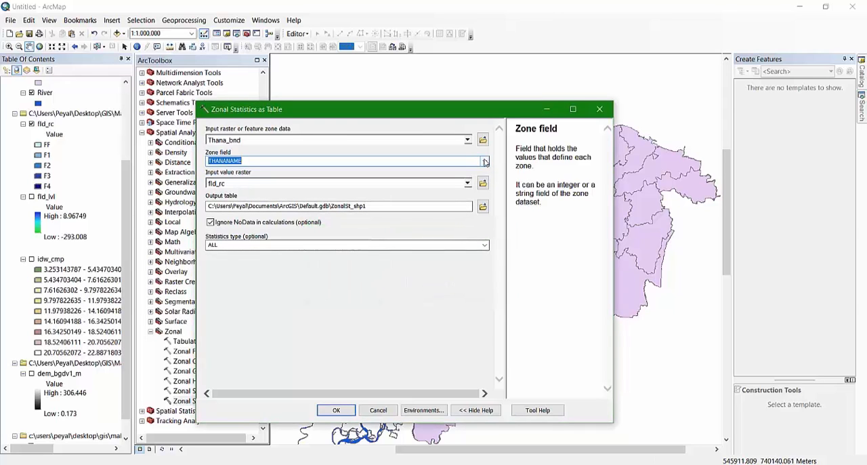
Save the output table as zon__thana in the OUTPUT folder and run the per-thana zonal statistics
click(483, 207)
click(294, 211)
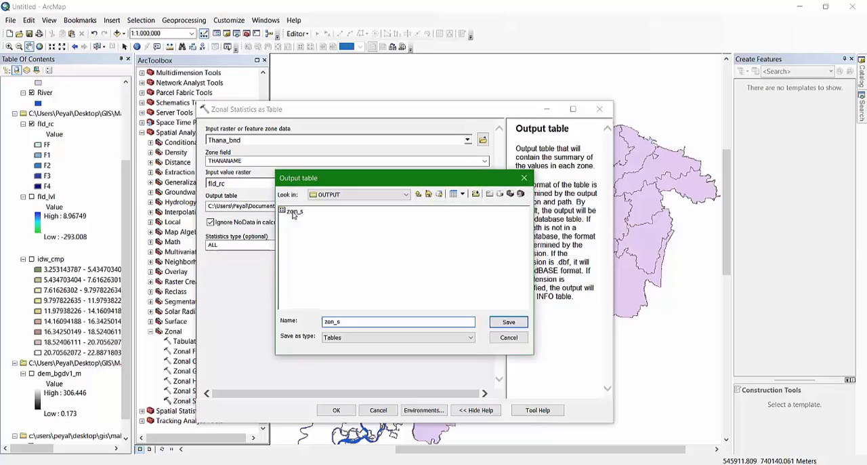
click(350, 321)
click(509, 322)
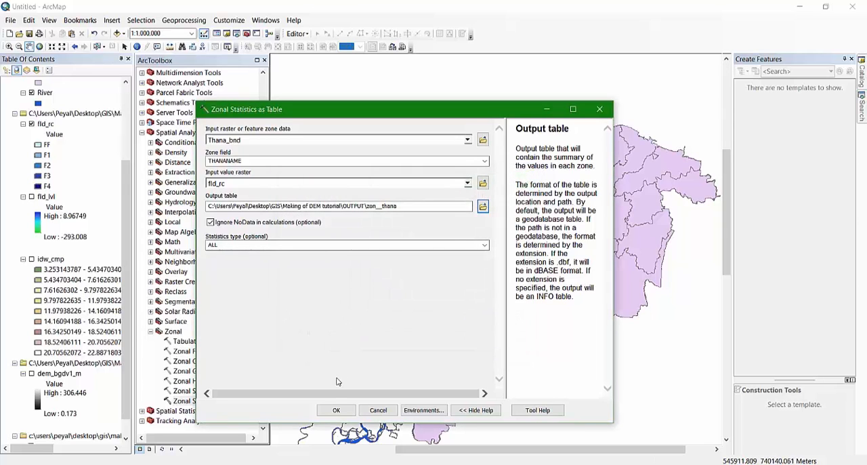
click(336, 410)
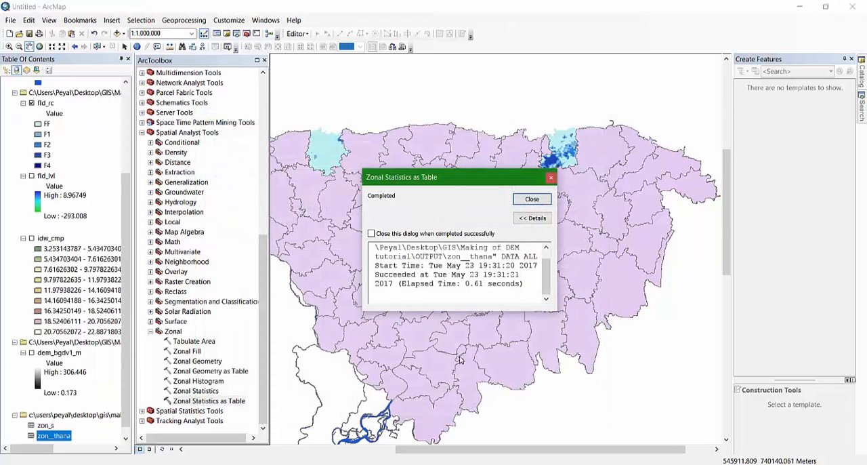
click(533, 200)
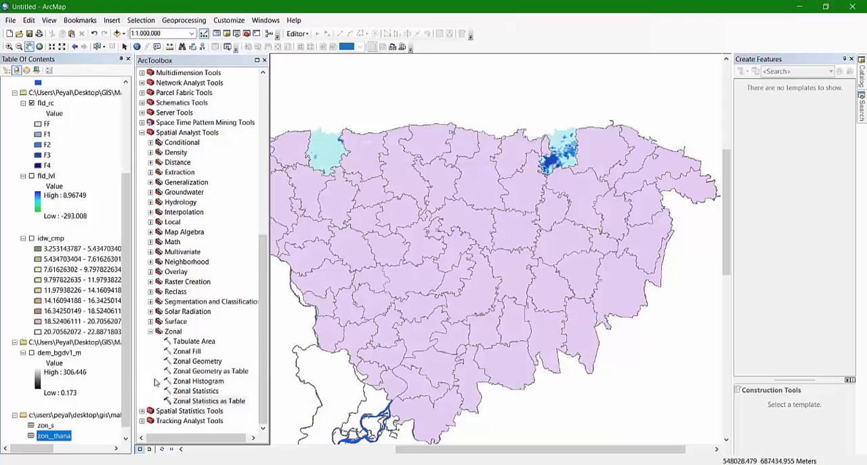
Open the zon__thana table at full size, highlight the THANANAME column and examine the statistics for each thana
right_click(58, 438)
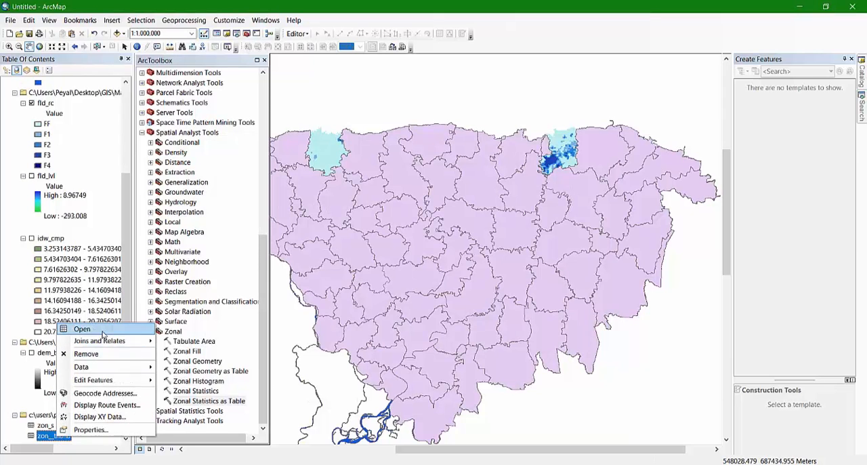
click(82, 329)
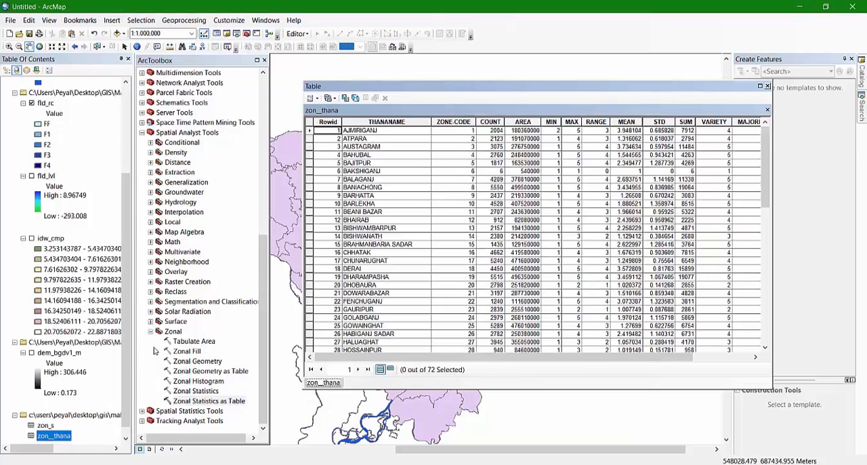
click(760, 87)
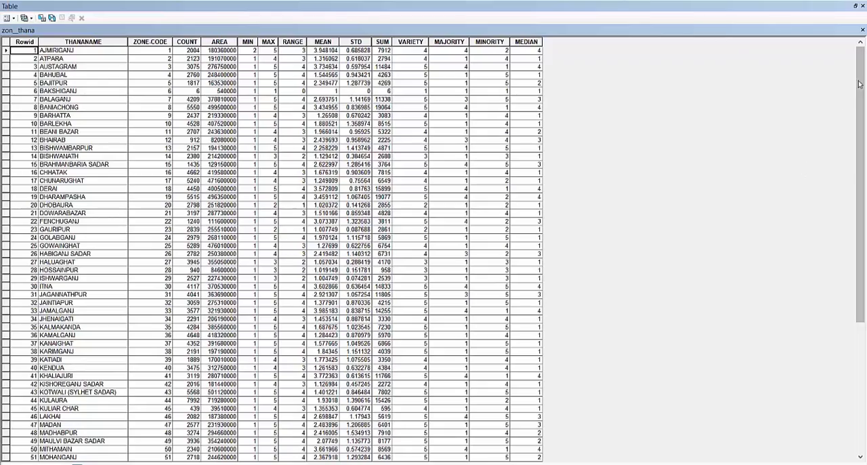
drag(864, 57, 864, 98)
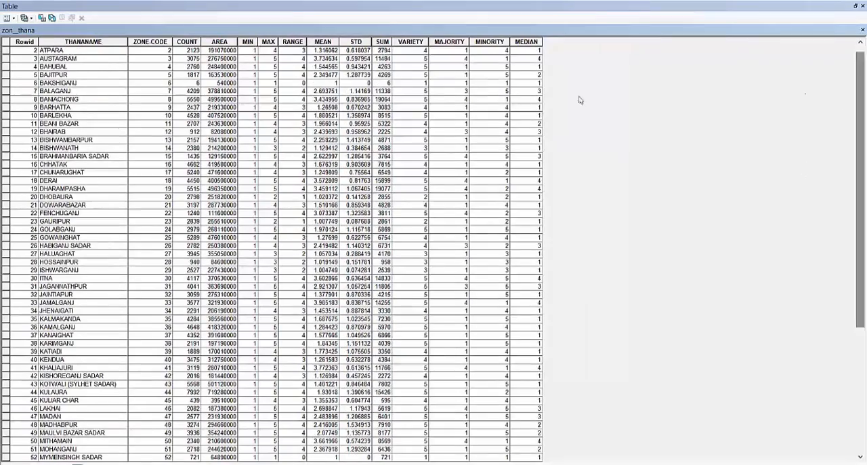
click(83, 41)
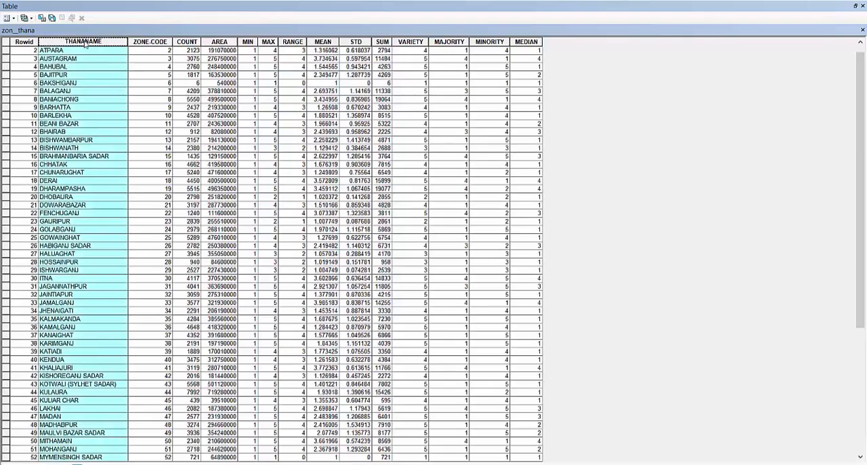
scroll(88, 192, down, 4)
scroll(88, 192, up, 5)
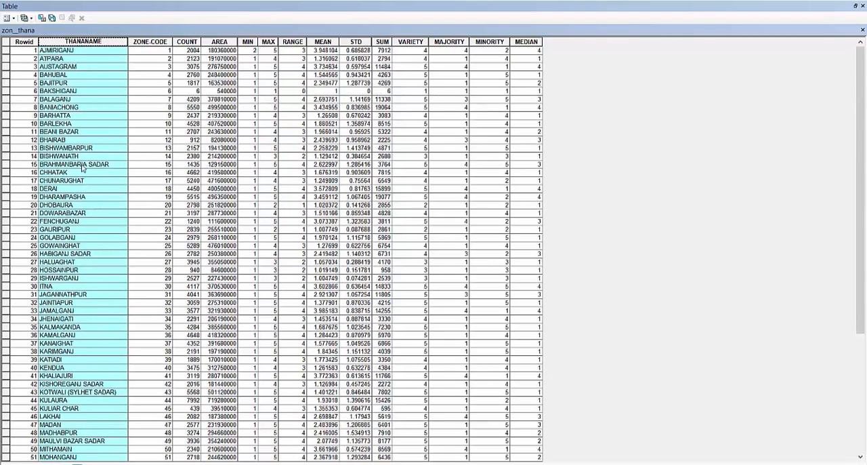